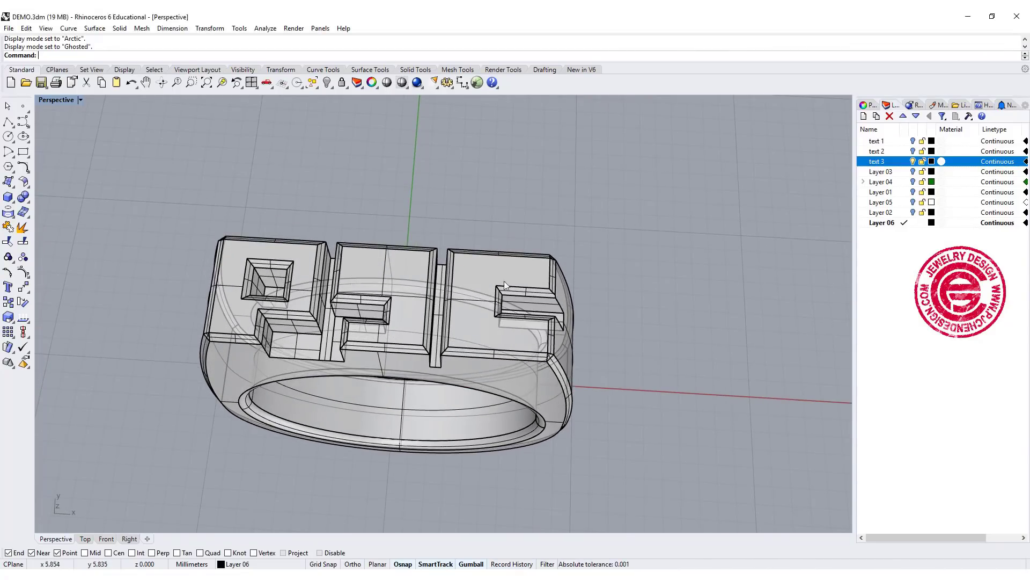
Orbit the Perspective view to inspect the signet ring from above, the front, the side and below
{"action": "right_click_drag", "start_coordinate": [303, 211], "coordinate": [248, 207]}
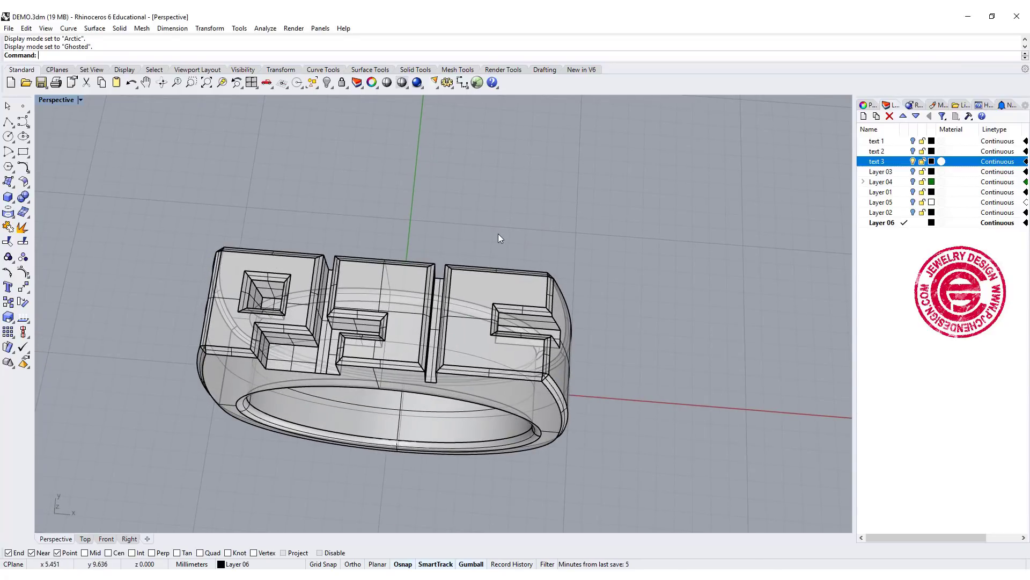
{"action": "right_click_drag", "start_coordinate": [491, 441], "coordinate": [500, 417]}
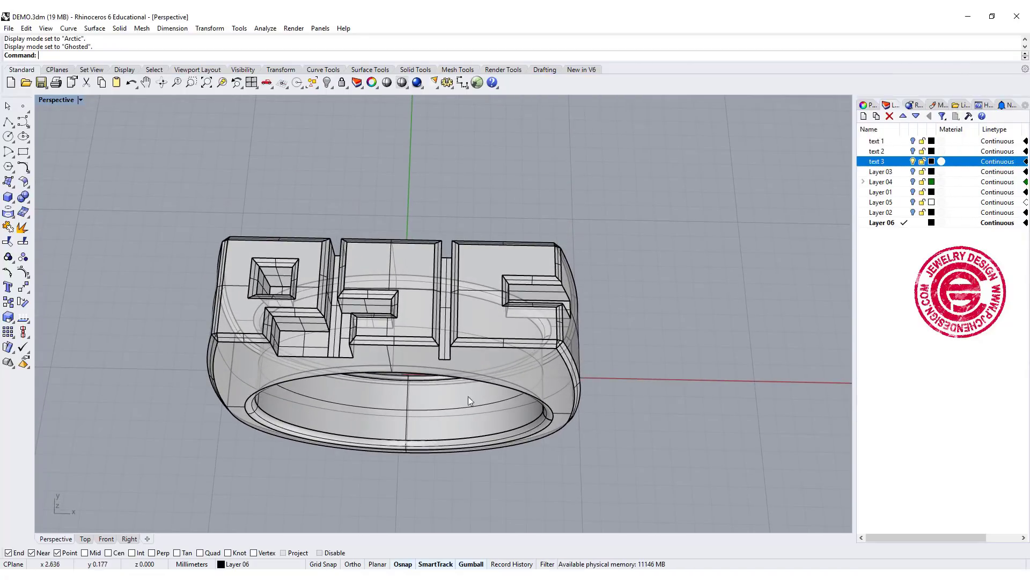
{"action": "right_click_drag", "start_coordinate": [468, 396], "coordinate": [516, 418]}
{"action": "right_click_drag", "start_coordinate": [398, 358], "coordinate": [303, 233]}
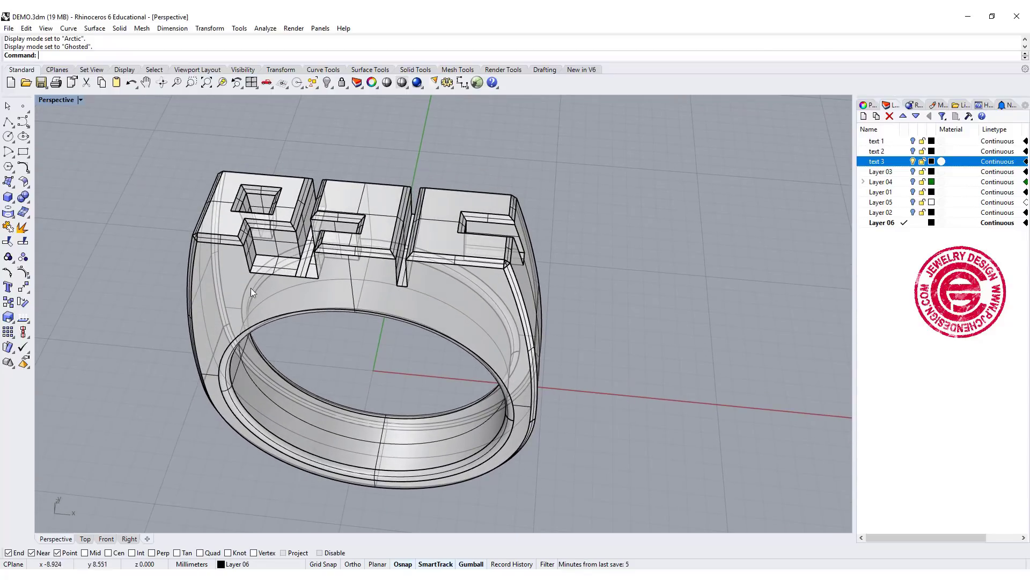
{"action": "right_click_drag", "start_coordinate": [357, 304], "coordinate": [410, 332]}
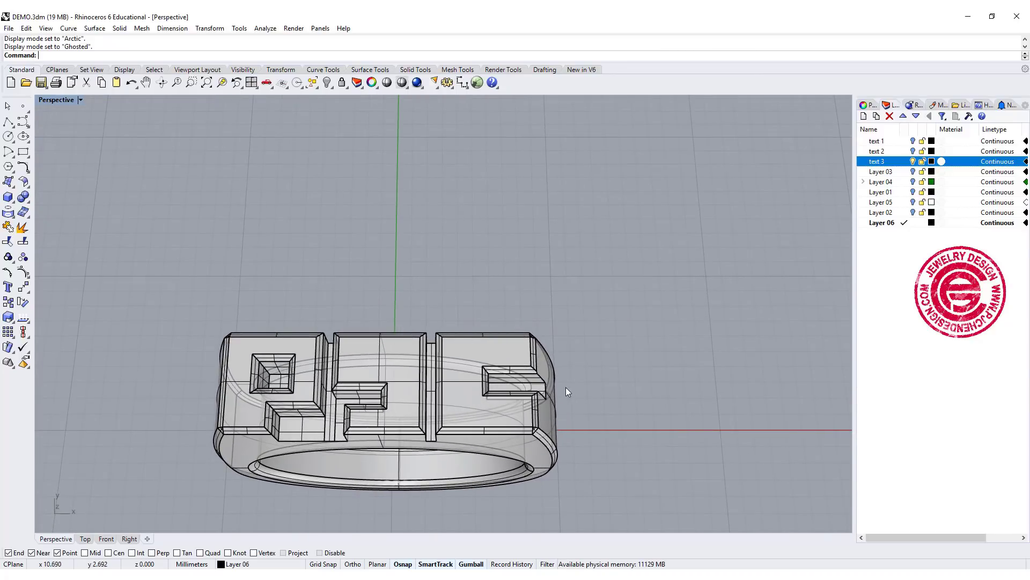
Hide the ring and draw a radius 8 circle centred at the origin in the Front view
{"action": "left_click", "coordinate": [446, 354]}
{"action": "key", "text": "ctrl+F2"}
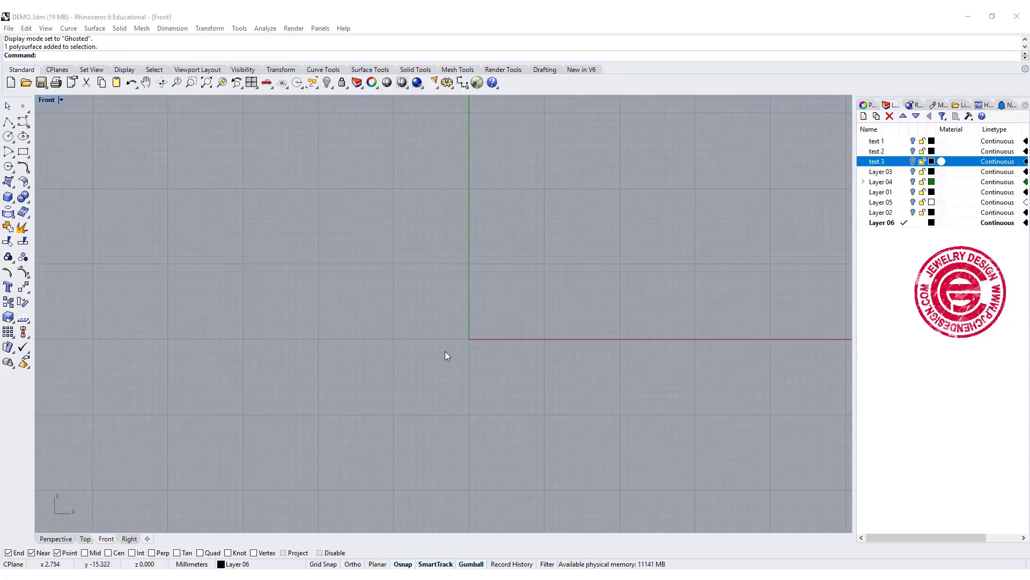
{"action": "left_click", "coordinate": [9, 136]}
{"action": "left_click", "coordinate": [469, 339]}
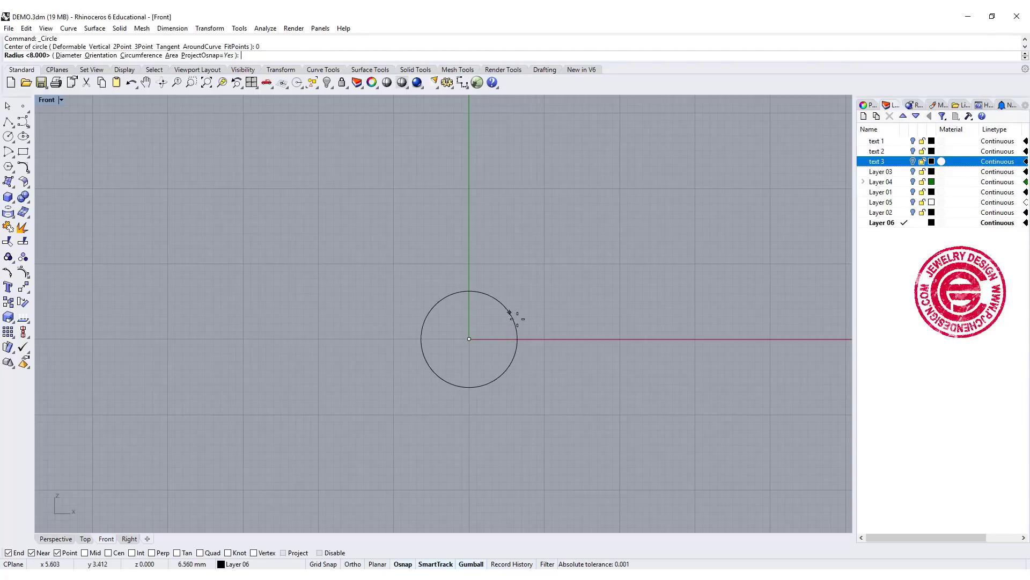
{"action": "key", "text": "Return"}
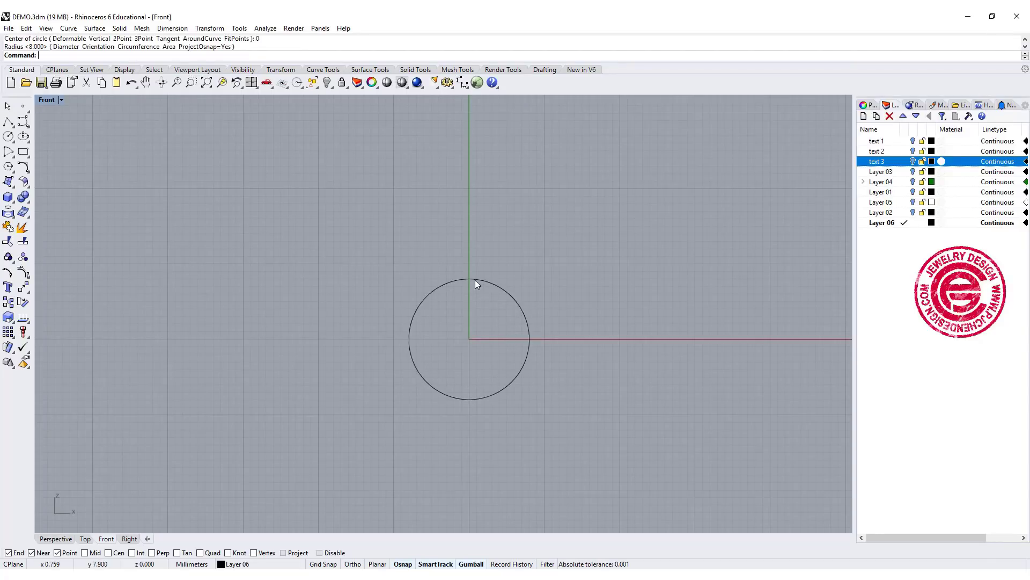
{"action": "right_click_drag", "start_coordinate": [475, 279], "coordinate": [414, 247]}
{"action": "scroll", "coordinate": [414, 246], "scroll_direction": "up", "scroll_amount": 2}
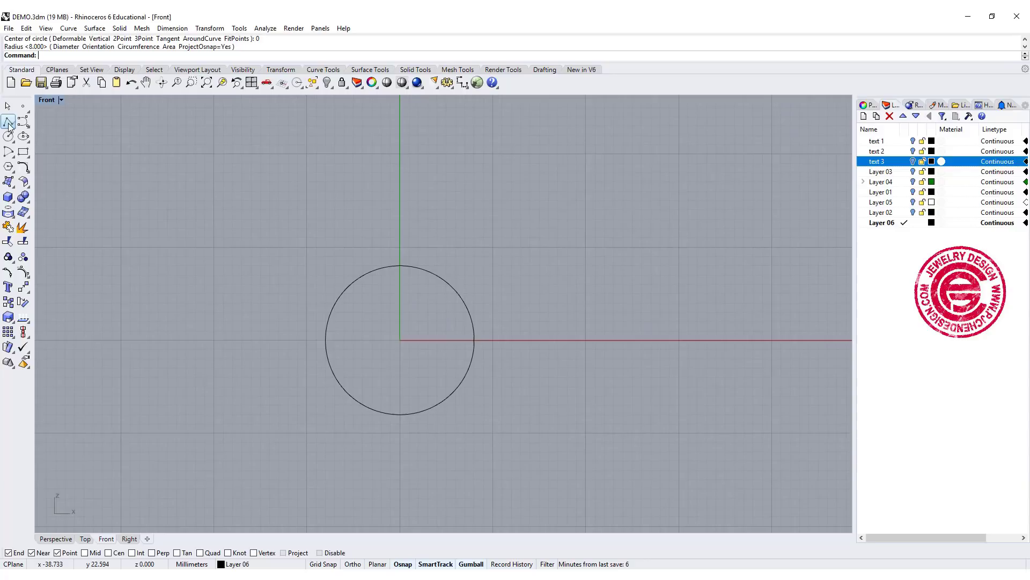
With Grid Snap on, draw a horizontal line from its midpoint at y=13, 7.5 each side
{"action": "left_click", "coordinate": [9, 122]}
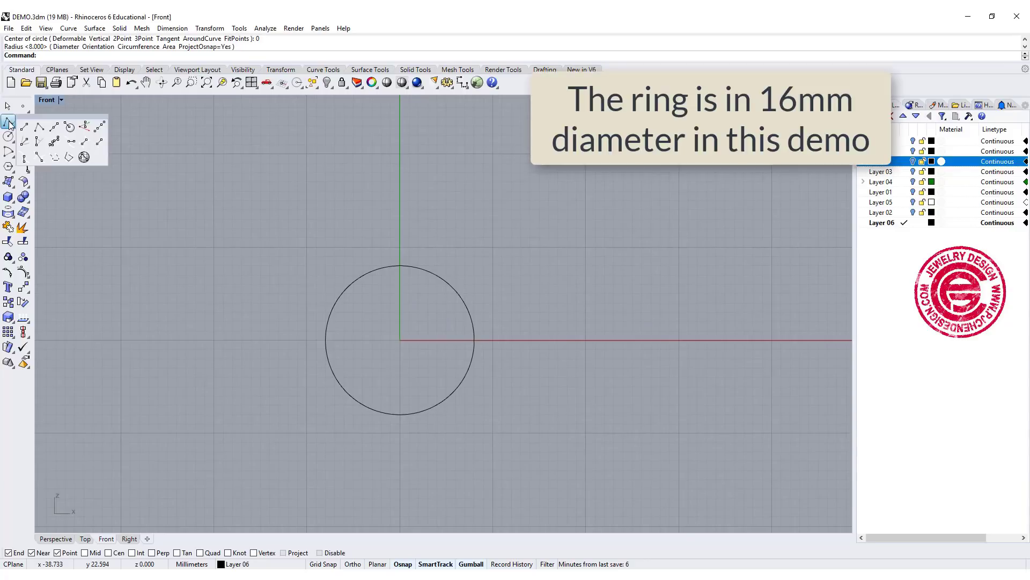
{"action": "left_click", "coordinate": [53, 128]}
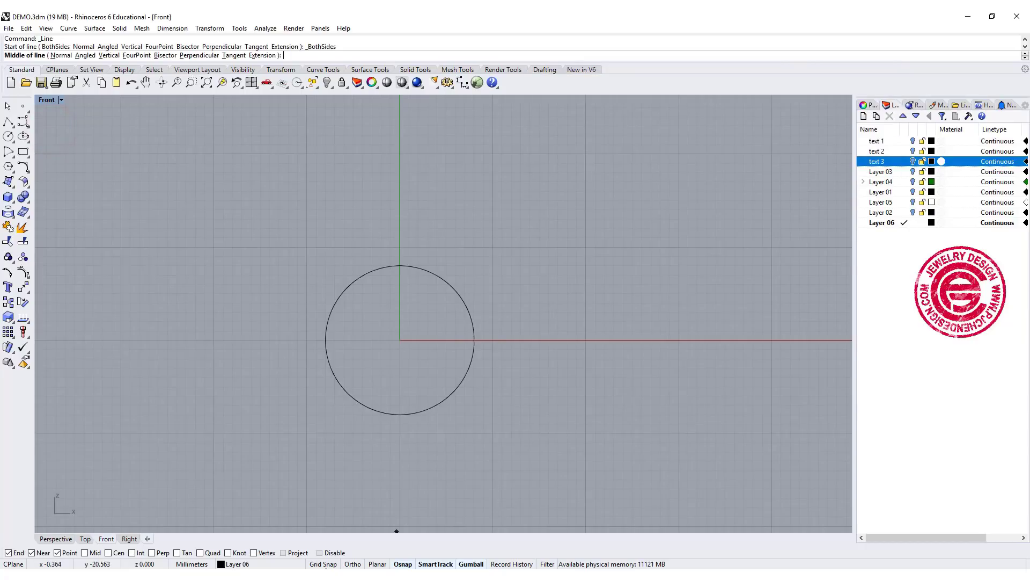
{"action": "left_click", "coordinate": [323, 563]}
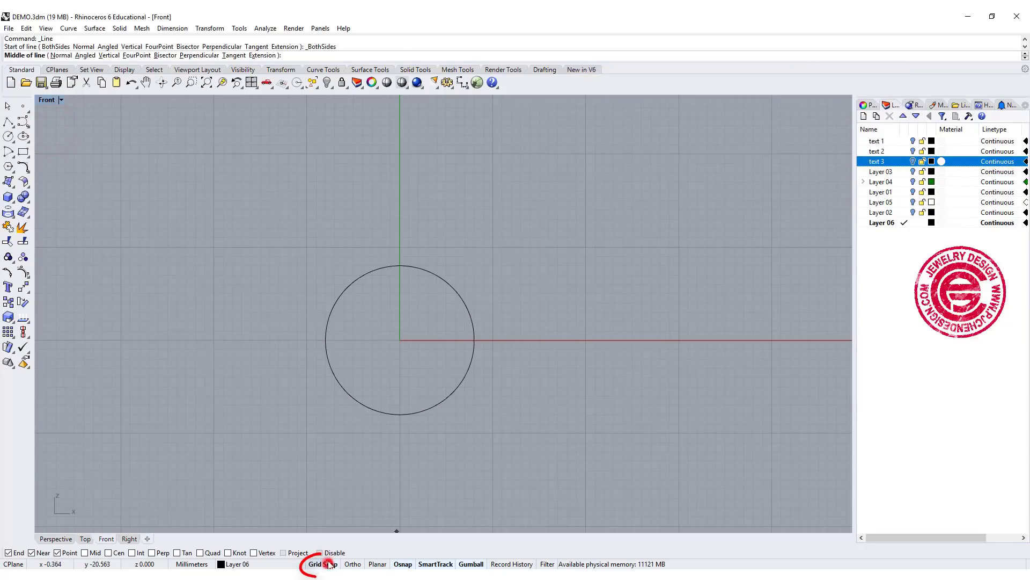
{"action": "left_click", "coordinate": [401, 220]}
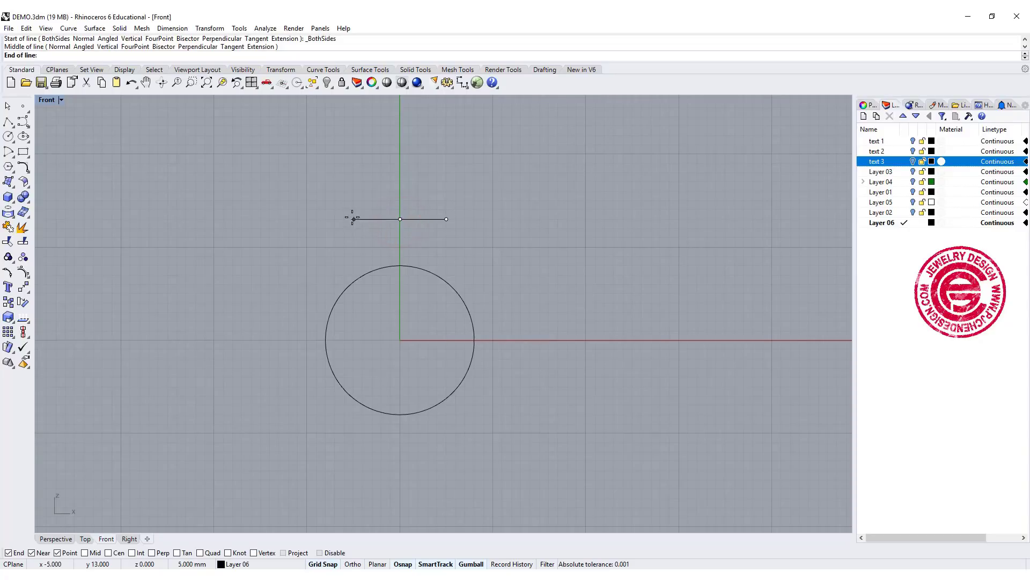
{"action": "type", "text": "7.5"}
{"action": "key", "text": "Return"}
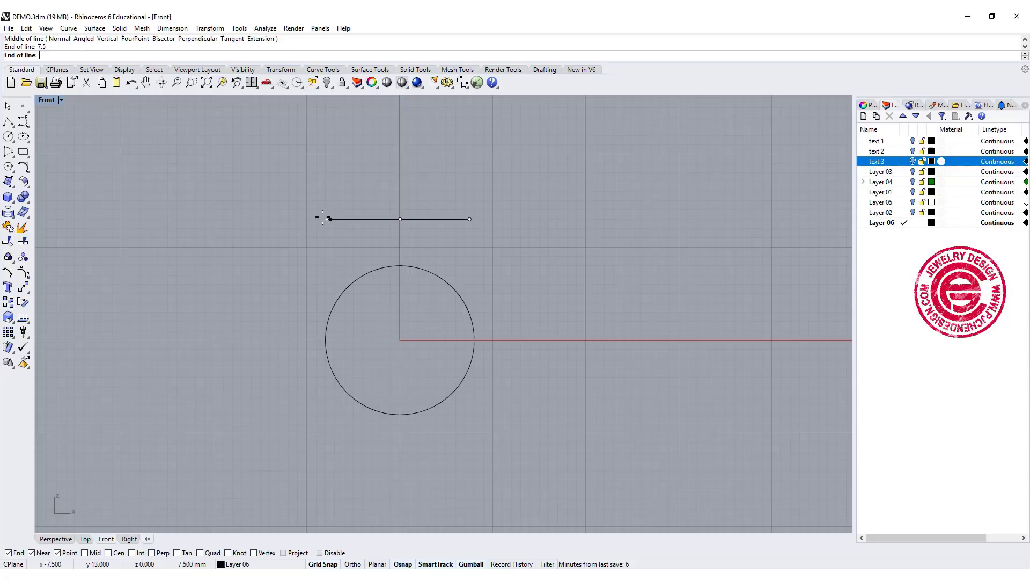
{"action": "left_click", "coordinate": [323, 218]}
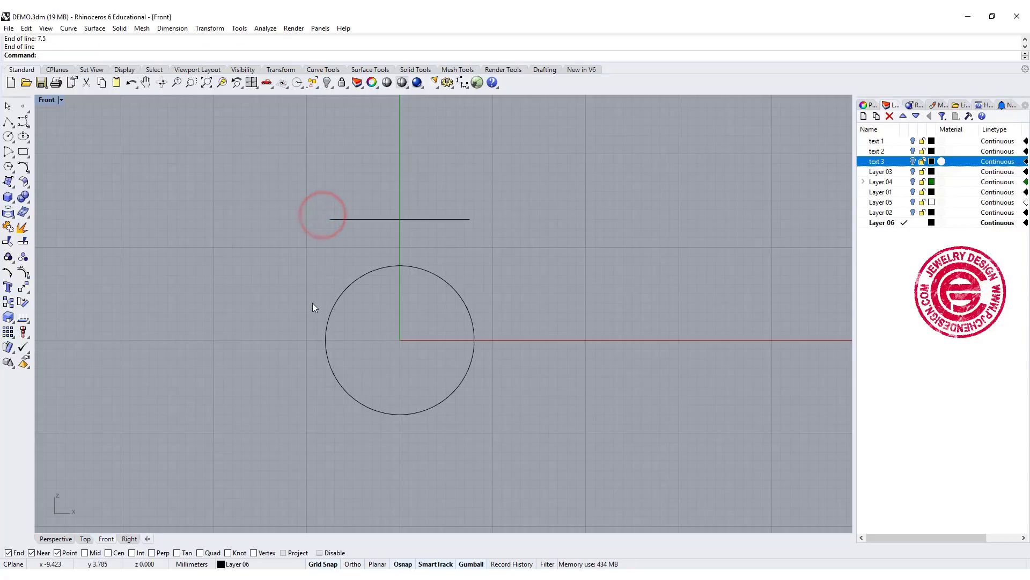
Draw an outer arc centred at the origin, spanning below the circle from left to right
{"action": "right_click_drag", "start_coordinate": [312, 303], "coordinate": [290, 298]}
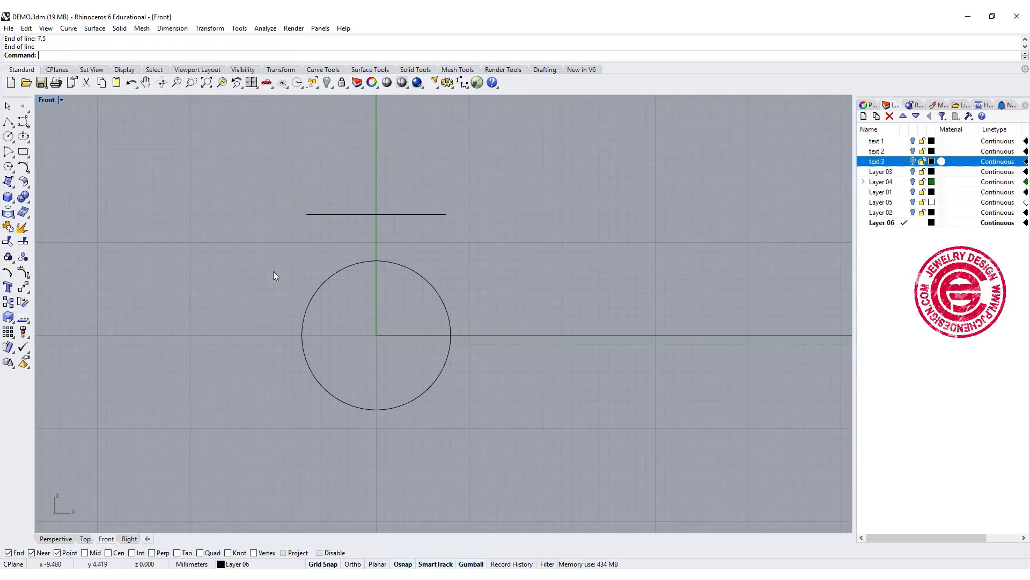
{"action": "left_click", "coordinate": [9, 150]}
{"action": "type", "text": "0"}
{"action": "key", "text": "Return"}
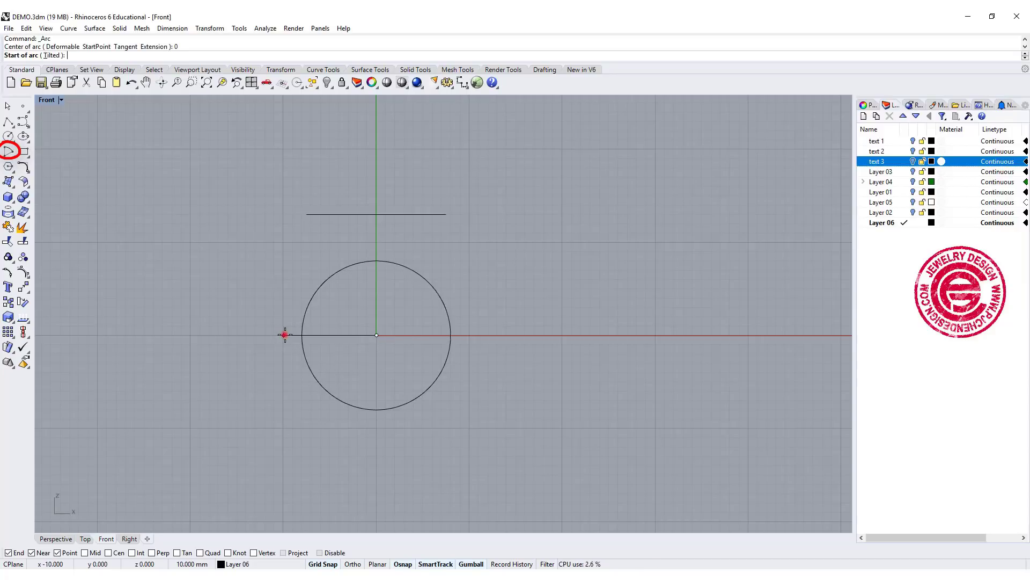
{"action": "left_click", "coordinate": [285, 335]}
{"action": "left_click", "coordinate": [471, 344]}
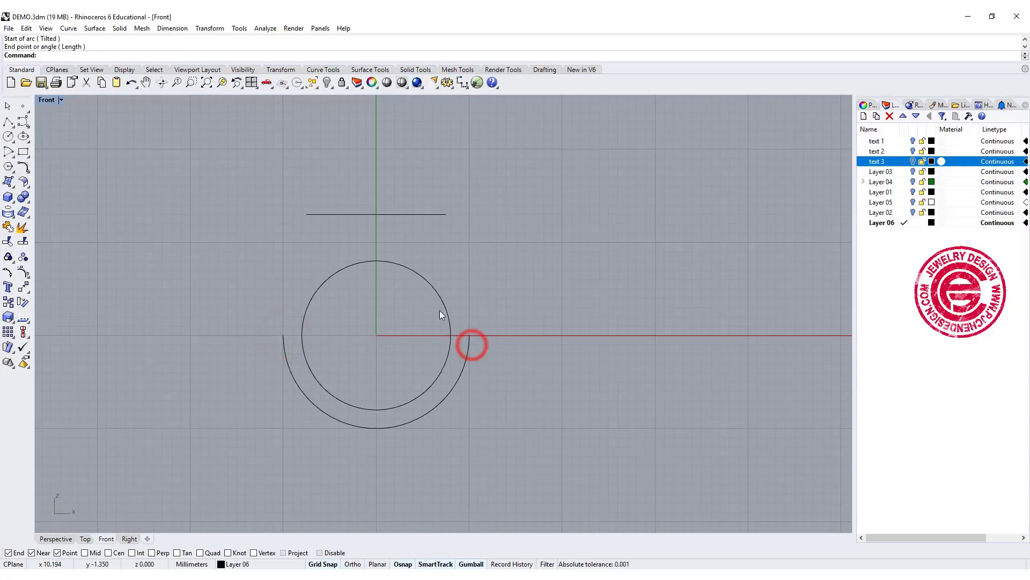
Extend the arc's left end by arc up to the line's left end
{"action": "right_click_drag", "start_coordinate": [335, 249], "coordinate": [314, 247]}
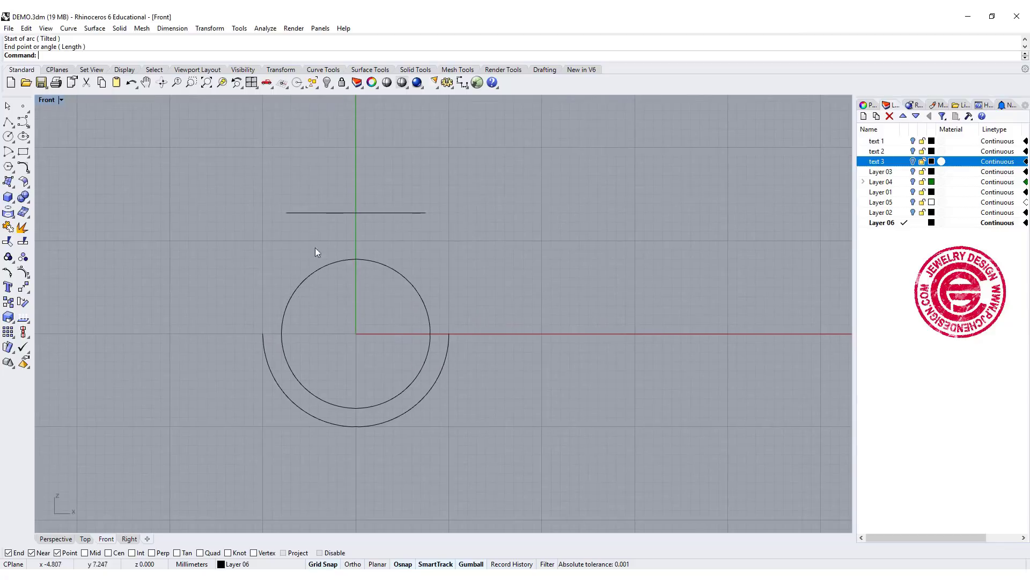
{"action": "left_click", "coordinate": [263, 336]}
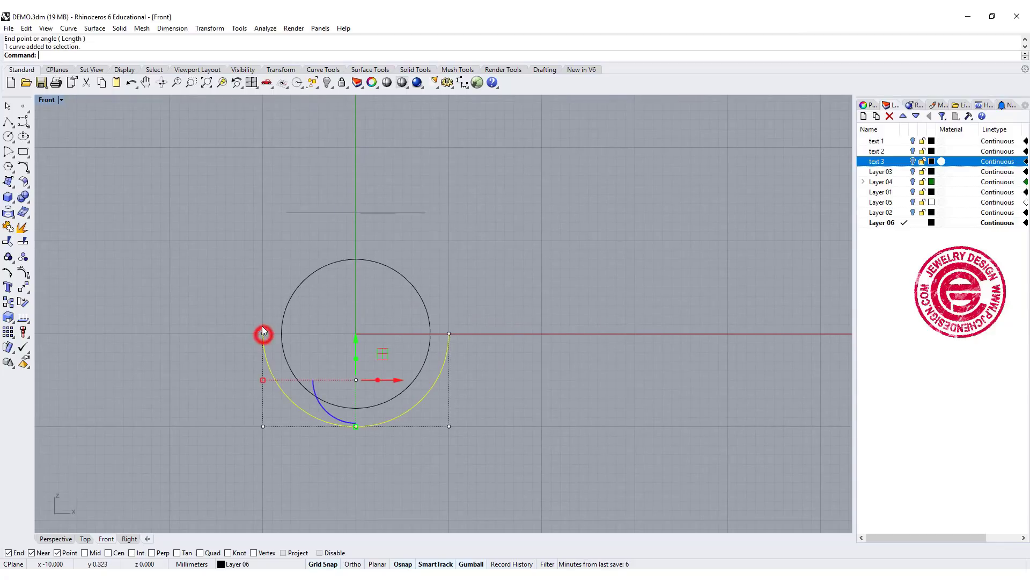
{"action": "left_click", "coordinate": [288, 224]}
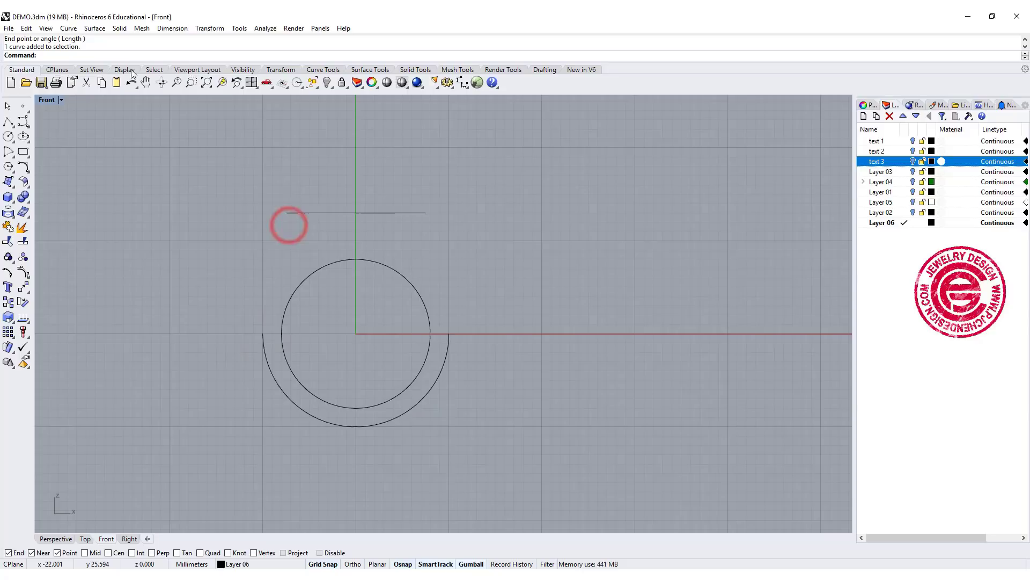
{"action": "left_click", "coordinate": [68, 28]}
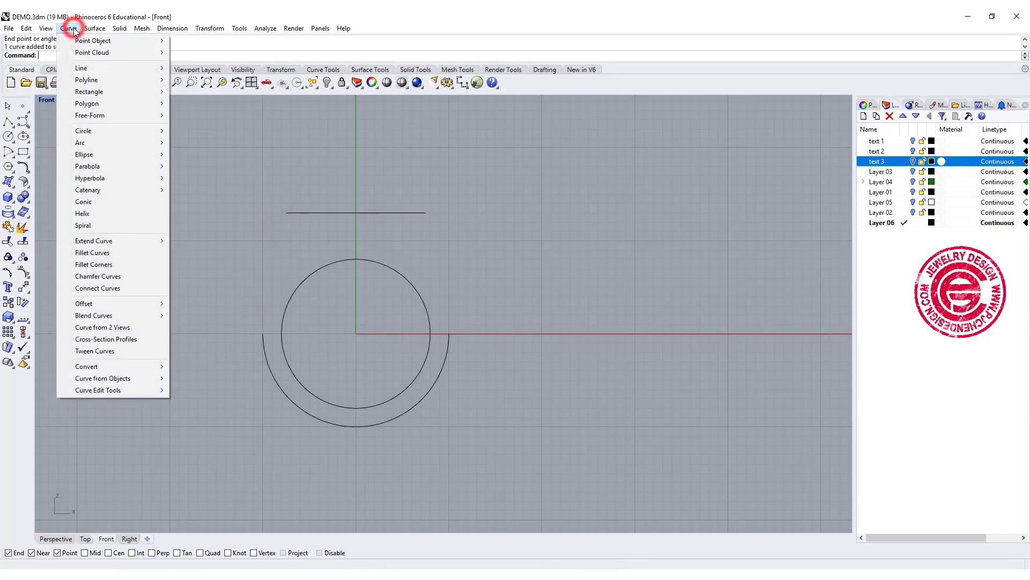
{"action": "mouse_move", "coordinate": [120, 242]}
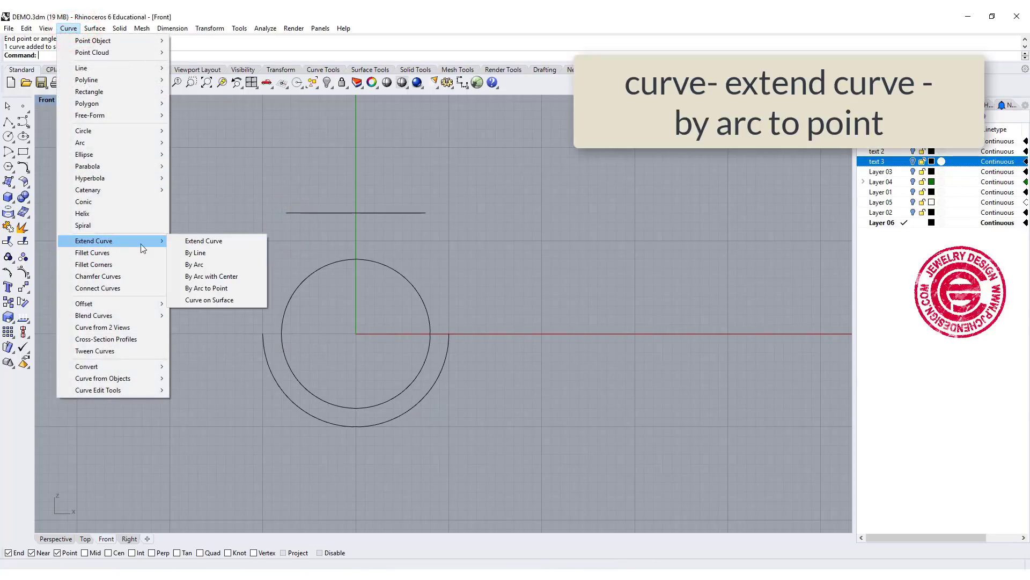
{"action": "left_click", "coordinate": [208, 288]}
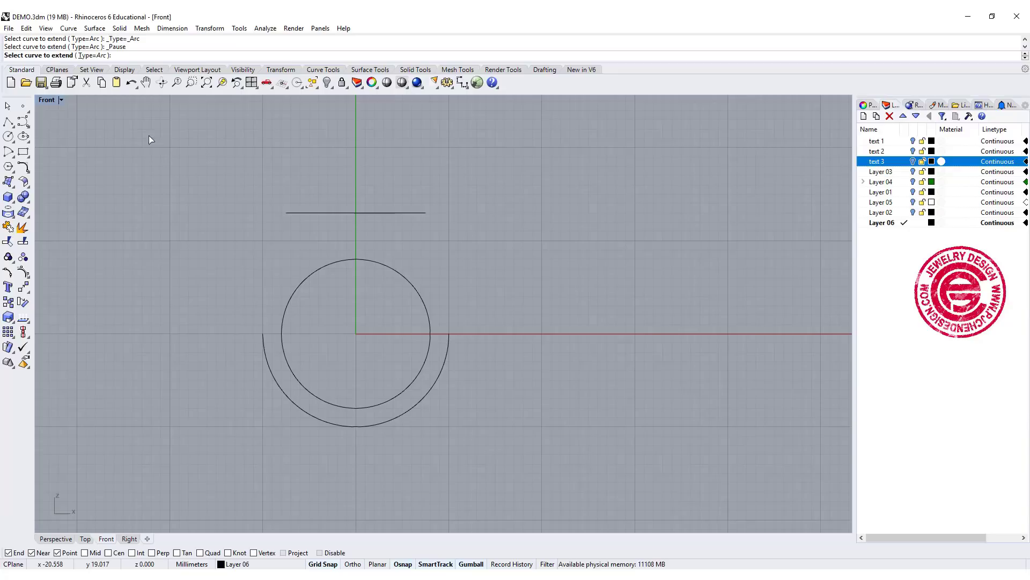
{"action": "left_click", "coordinate": [262, 342]}
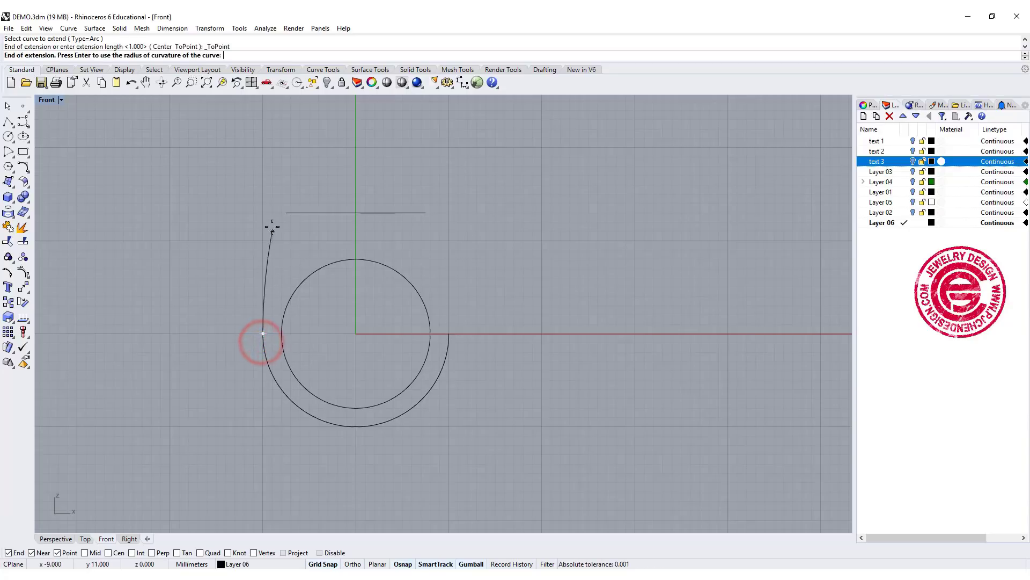
{"action": "left_click", "coordinate": [283, 215]}
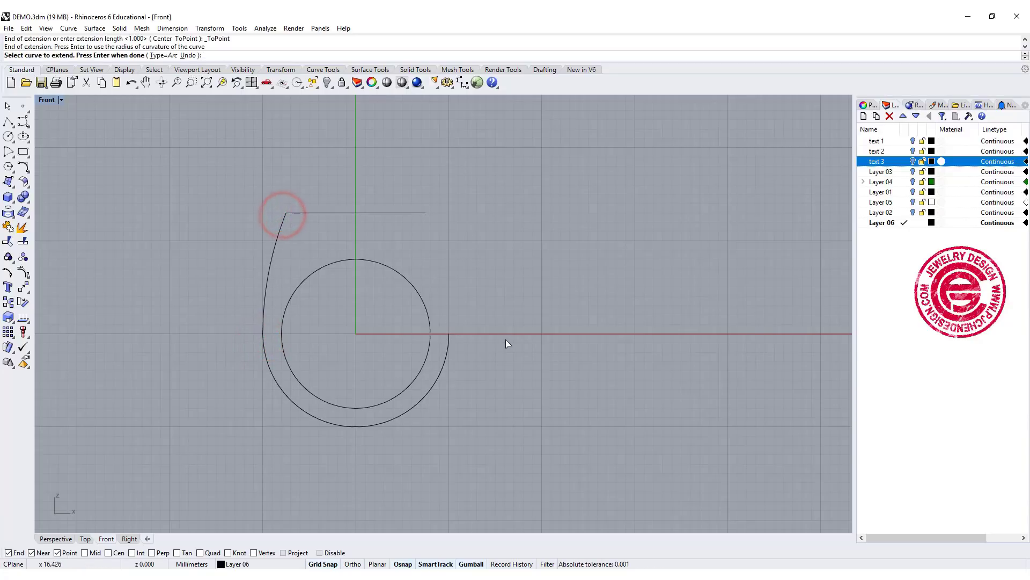
{"action": "key", "text": "Return"}
Extend the arc's right end to the line's right end, then join them into one closed curve
{"action": "left_click", "coordinate": [449, 336]}
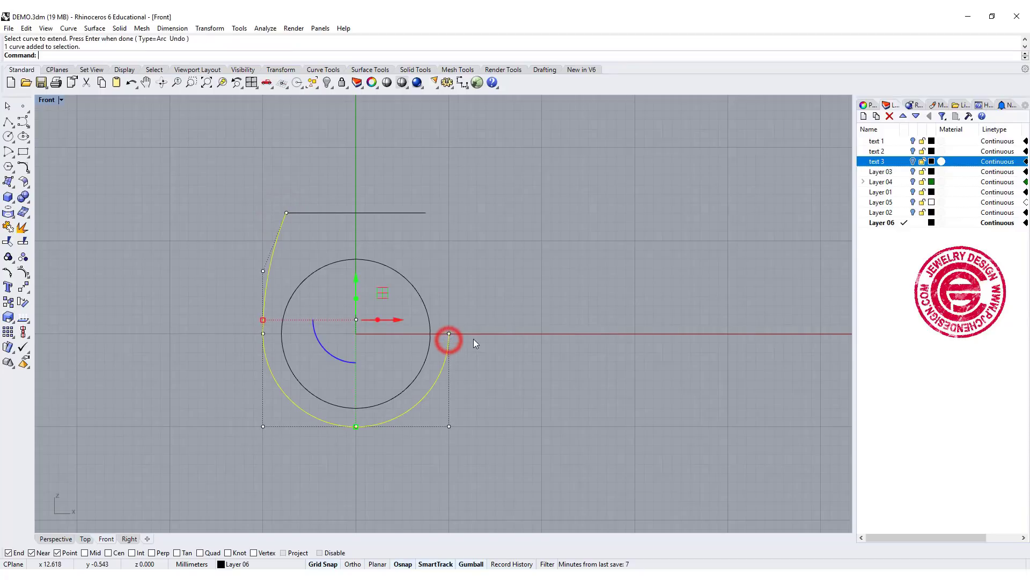
{"action": "key", "text": "Return"}
{"action": "left_click", "coordinate": [448, 343]}
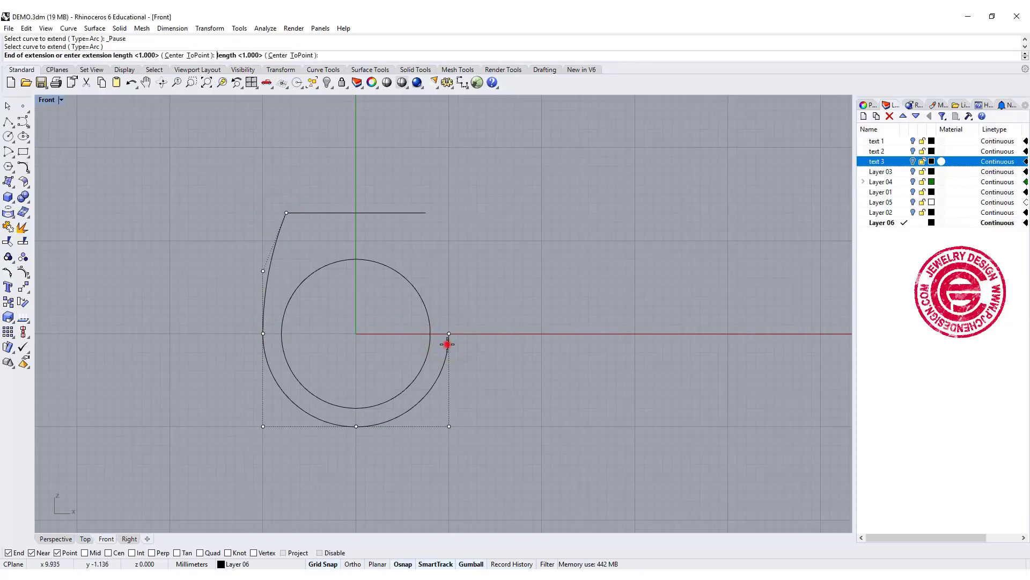
{"action": "left_click", "coordinate": [421, 213]}
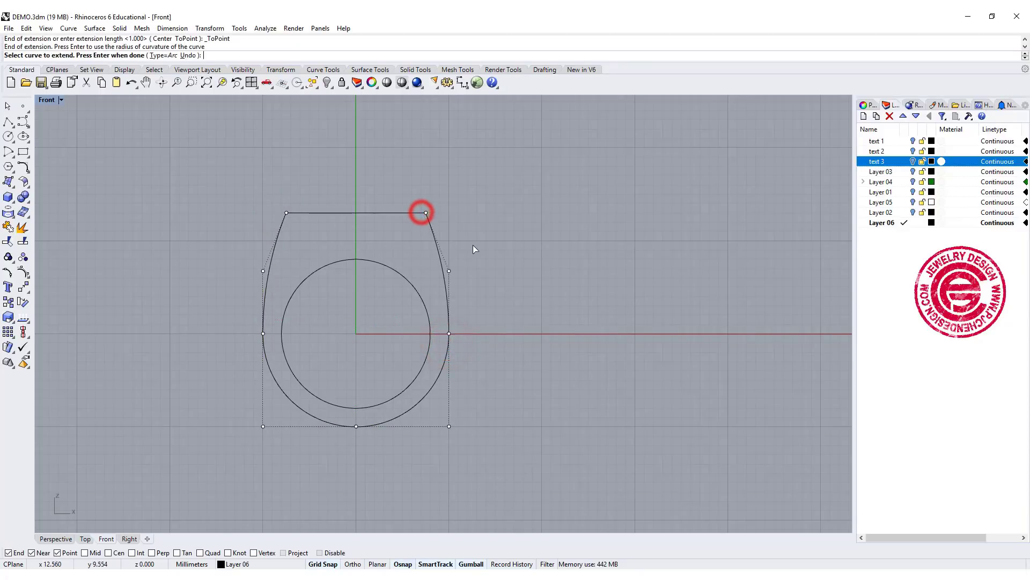
{"action": "right_click", "coordinate": [513, 278]}
{"action": "left_click_drag", "start_coordinate": [456, 433], "coordinate": [461, 456]}
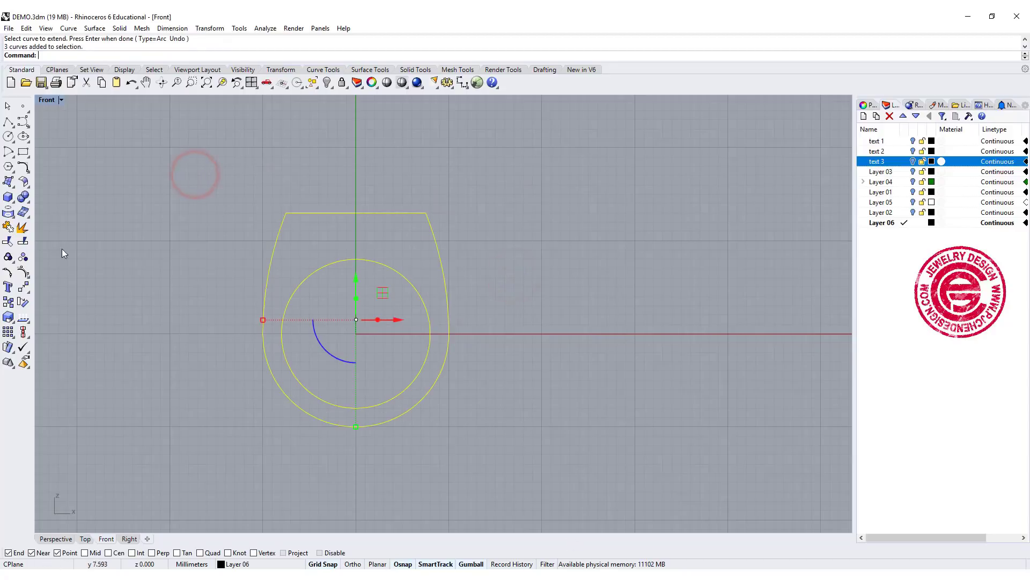
{"action": "left_click", "coordinate": [9, 228]}
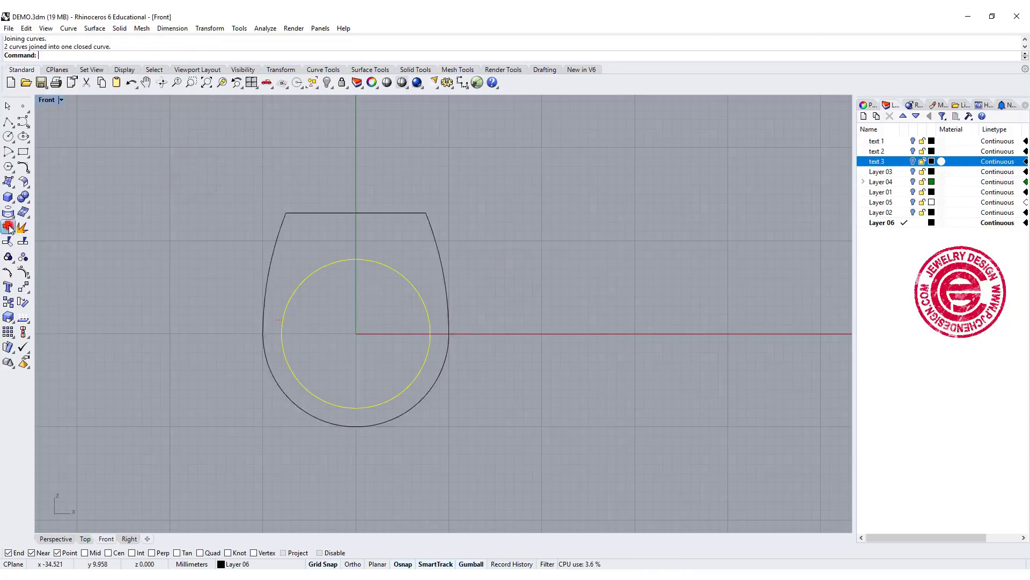
Restore four viewports and extrude the closed outline straight 2.5 mm to both sides into a solid
{"action": "double_click", "coordinate": [46, 100]}
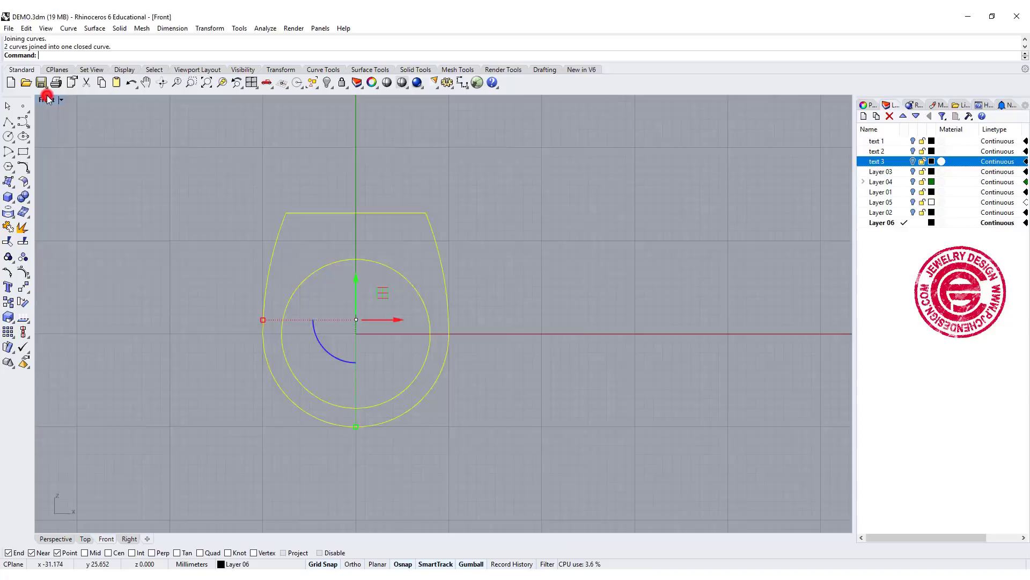
{"action": "right_click_drag", "start_coordinate": [562, 208], "coordinate": [529, 142]}
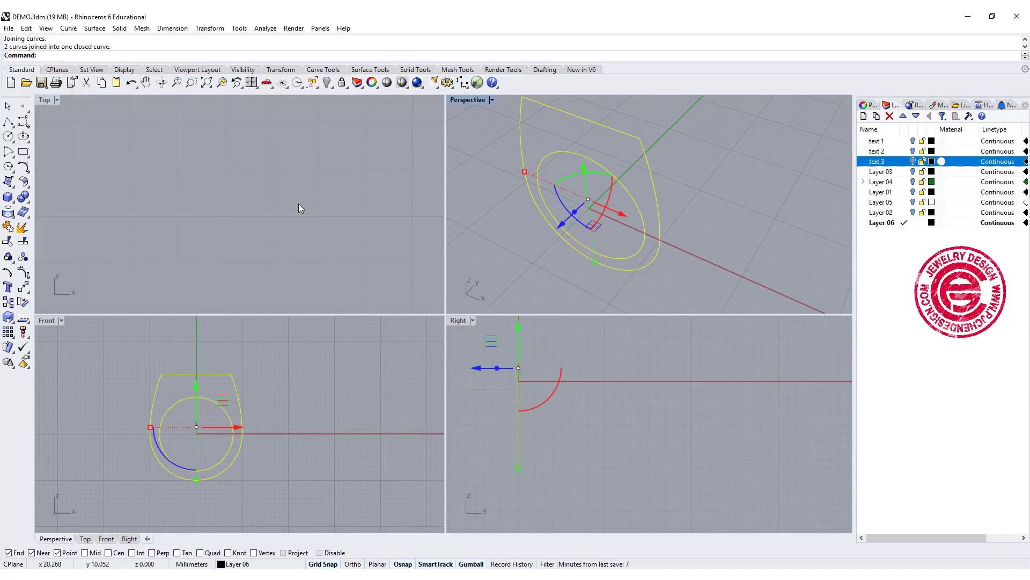
{"action": "scroll", "coordinate": [230, 214], "scroll_direction": "down", "scroll_amount": 3}
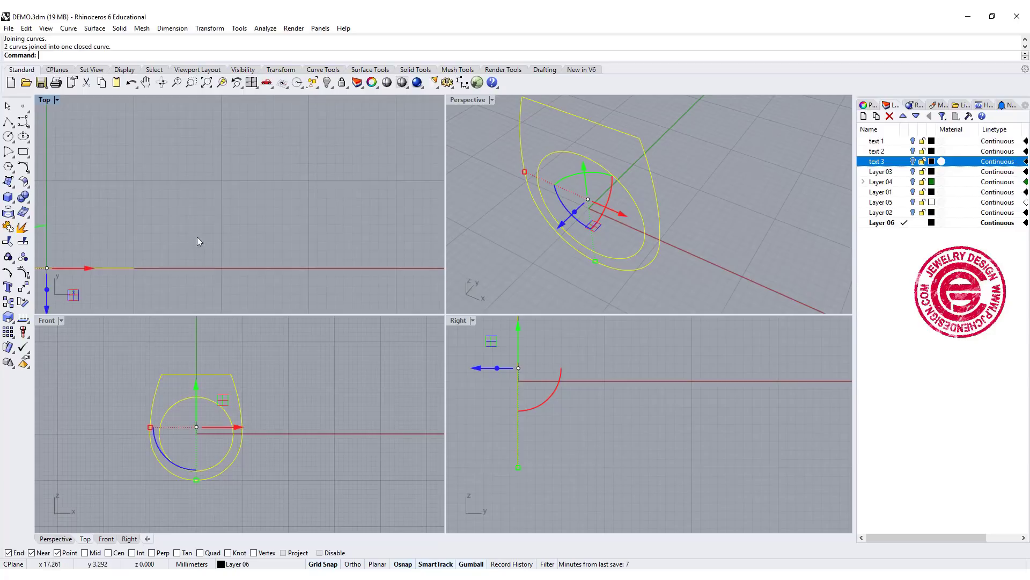
{"action": "right_click_drag", "start_coordinate": [197, 237], "coordinate": [325, 207]}
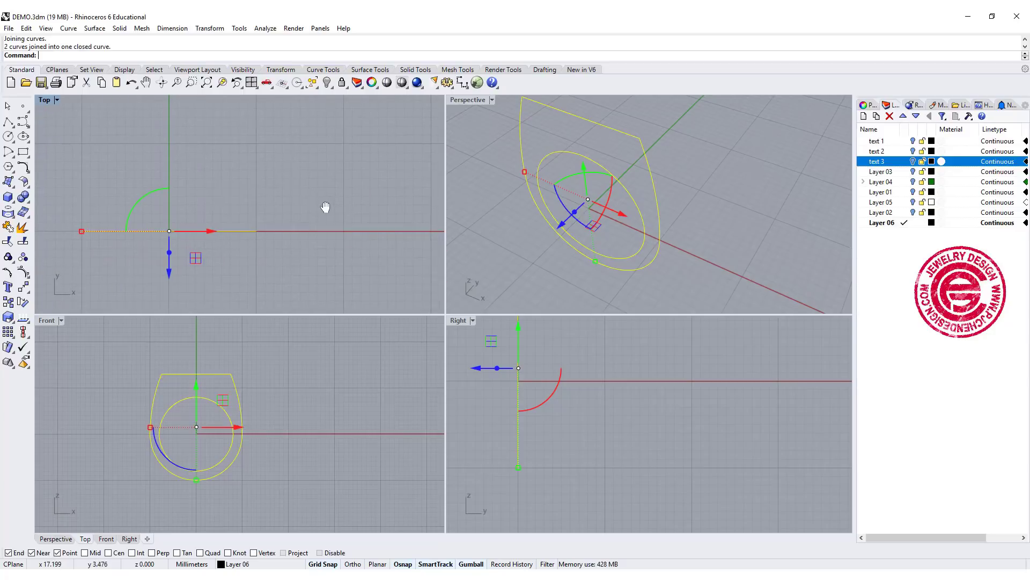
{"action": "left_click", "coordinate": [119, 28]}
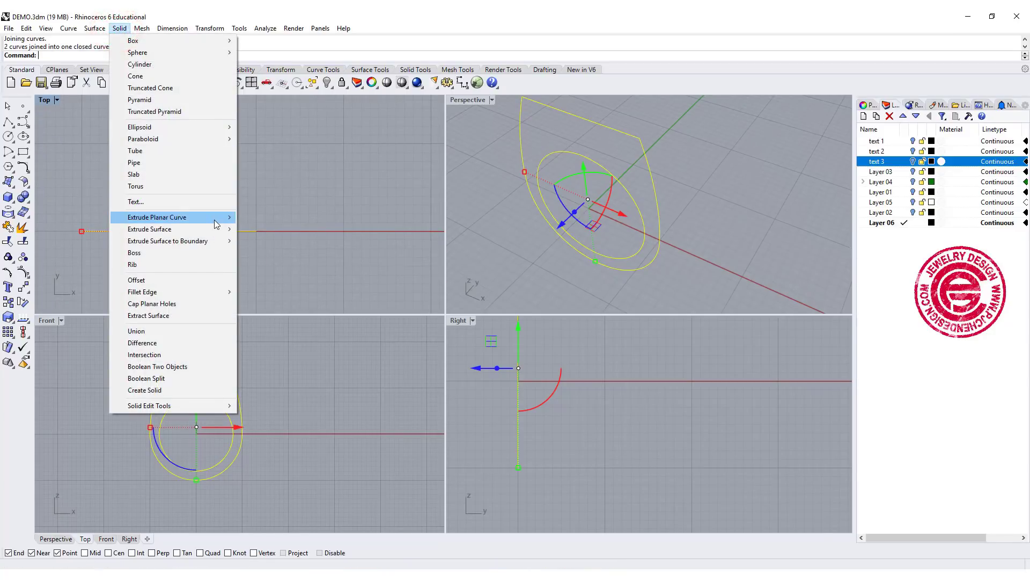
{"action": "mouse_move", "coordinate": [216, 224]}
{"action": "left_click", "coordinate": [264, 218]}
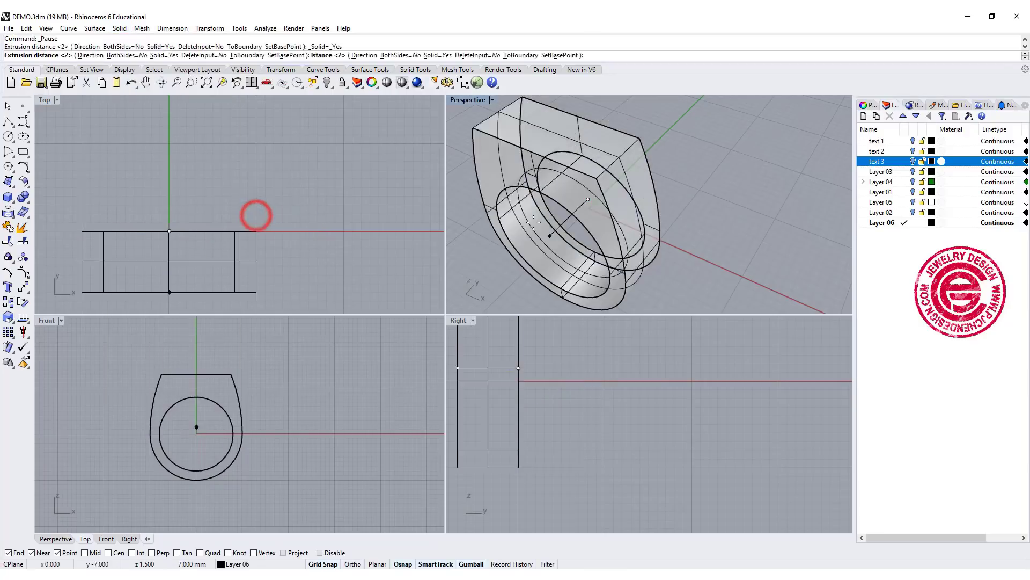
{"action": "left_click", "coordinate": [129, 56]}
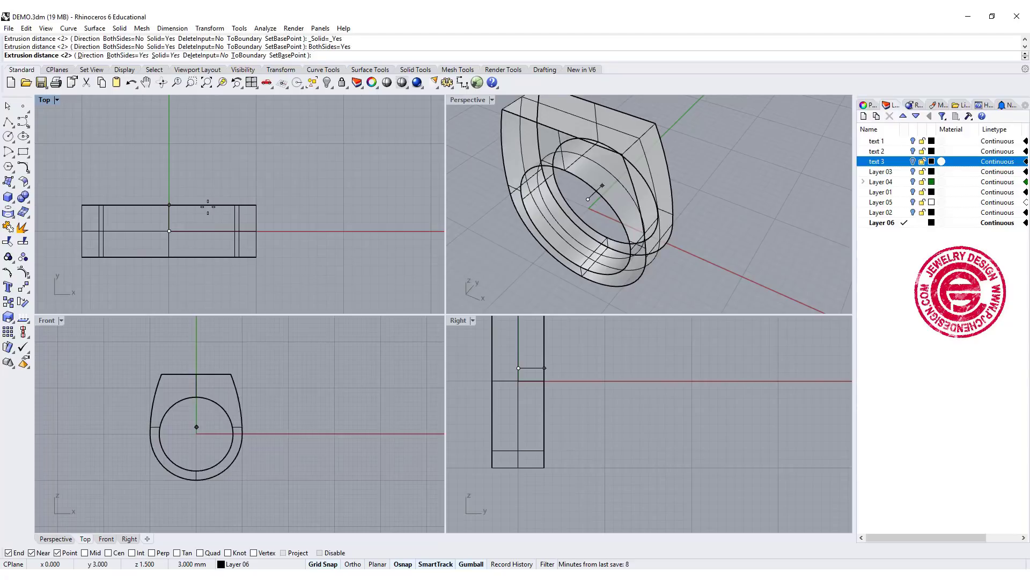
{"action": "type", "text": "2.5"}
{"action": "key", "text": "Return"}
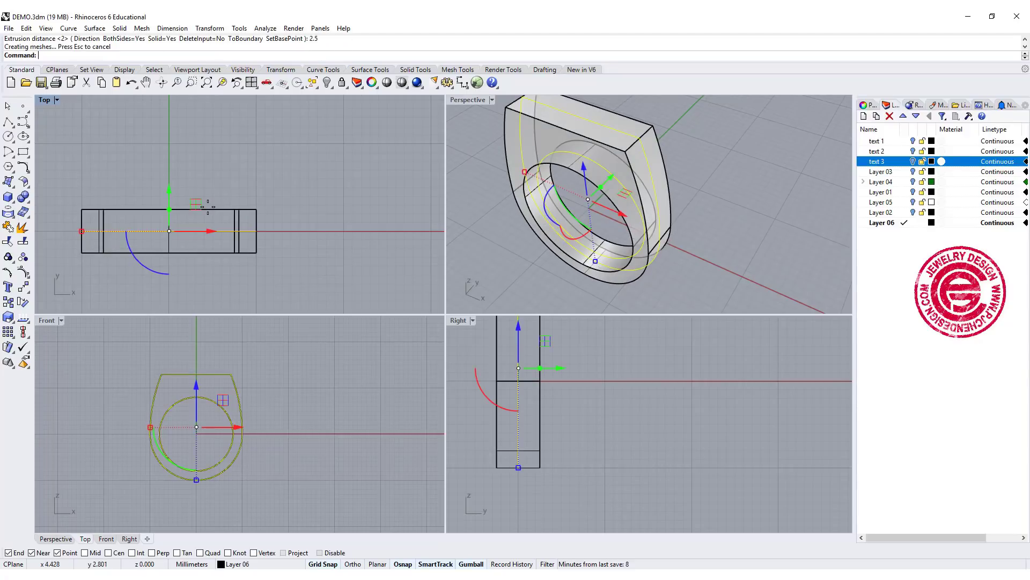
{"action": "right_click_drag", "start_coordinate": [713, 204], "coordinate": [700, 234]}
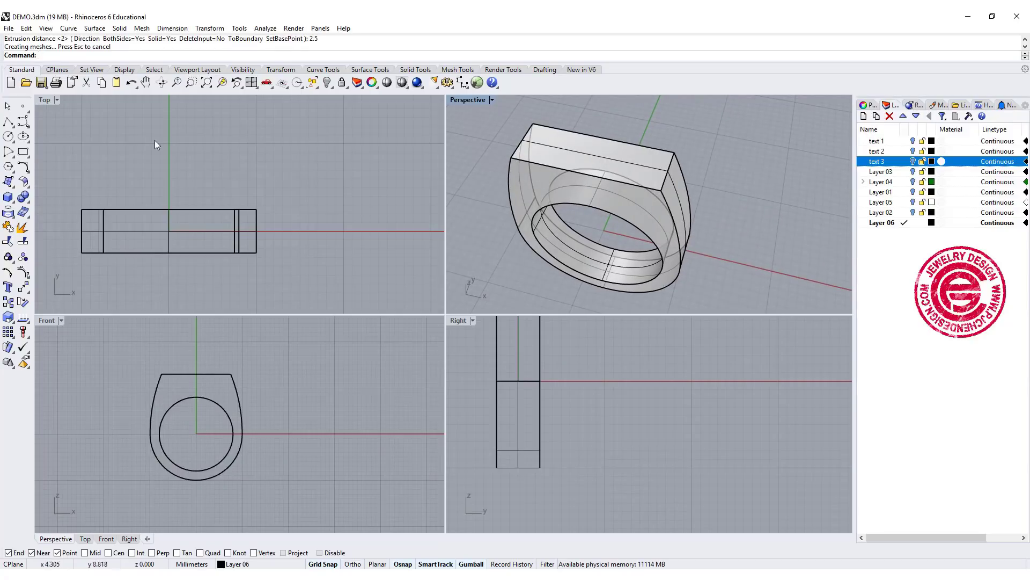
{"action": "left_click", "coordinate": [22, 153]}
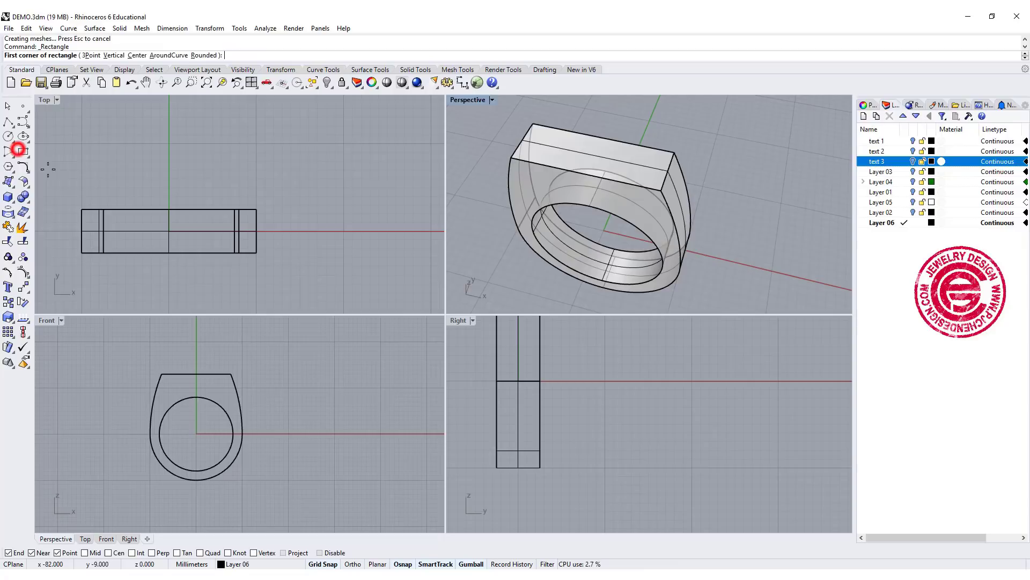
Draw a rectangle snapped to the corners of the ring's flat top face and select it
{"action": "left_click", "coordinate": [103, 211]}
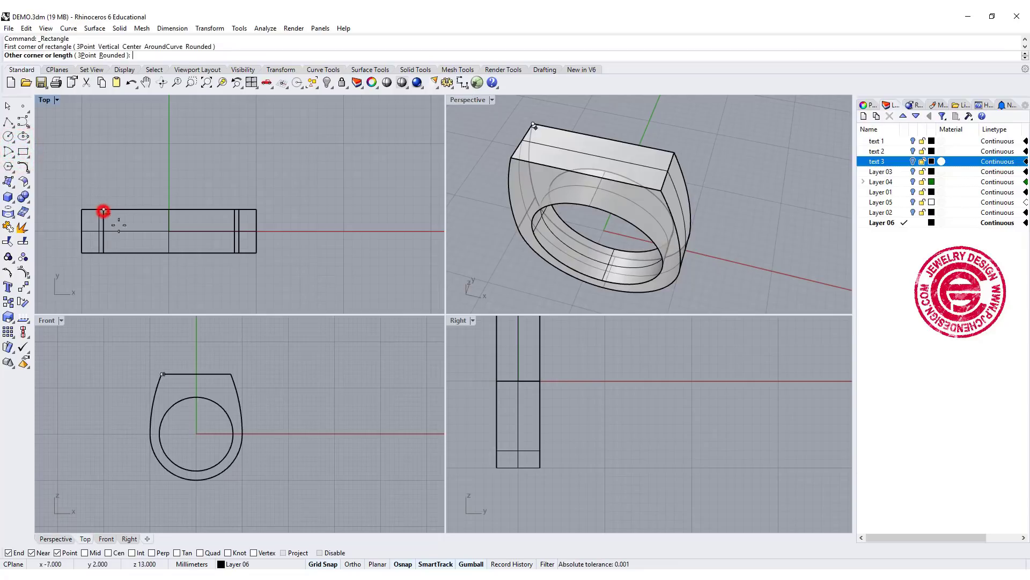
{"action": "left_click", "coordinate": [236, 247]}
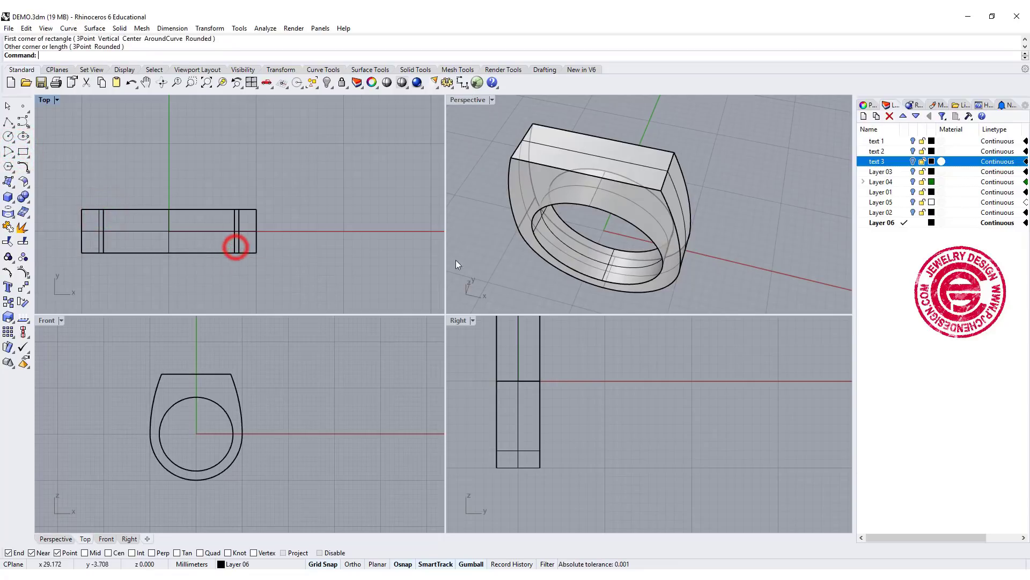
{"action": "left_click", "coordinate": [643, 185]}
{"action": "left_click", "coordinate": [637, 188]}
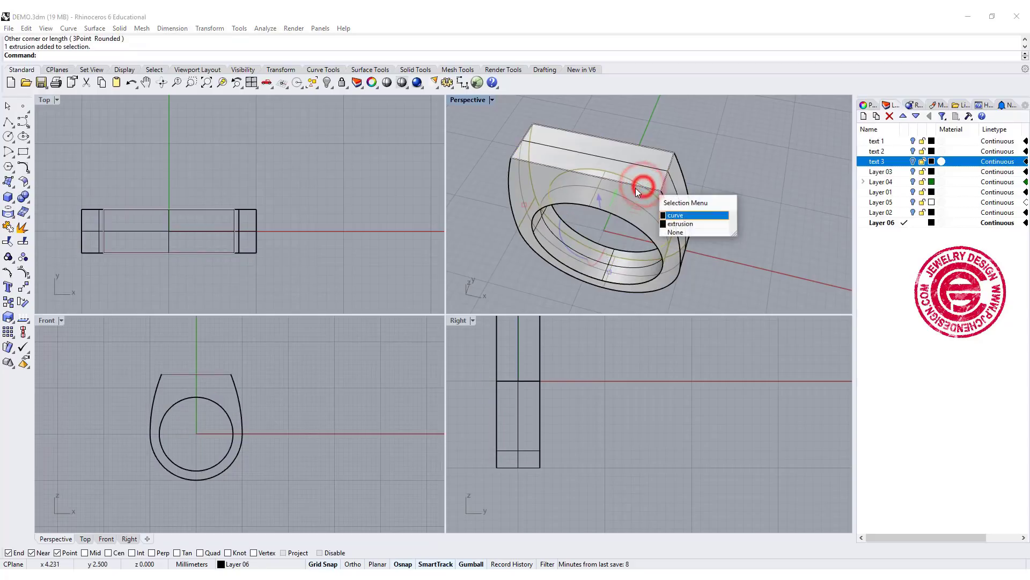
{"action": "left_click", "coordinate": [675, 216]}
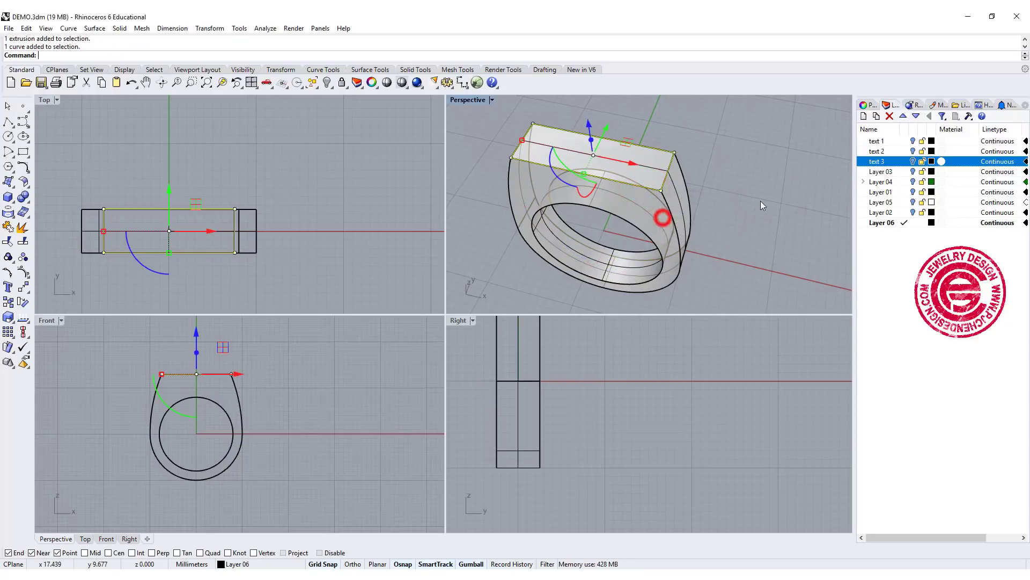
Move the rectangle onto a new red Layer 07 and make that layer current
{"action": "left_click", "coordinate": [882, 225]}
{"action": "key", "text": "ctrl+n"}
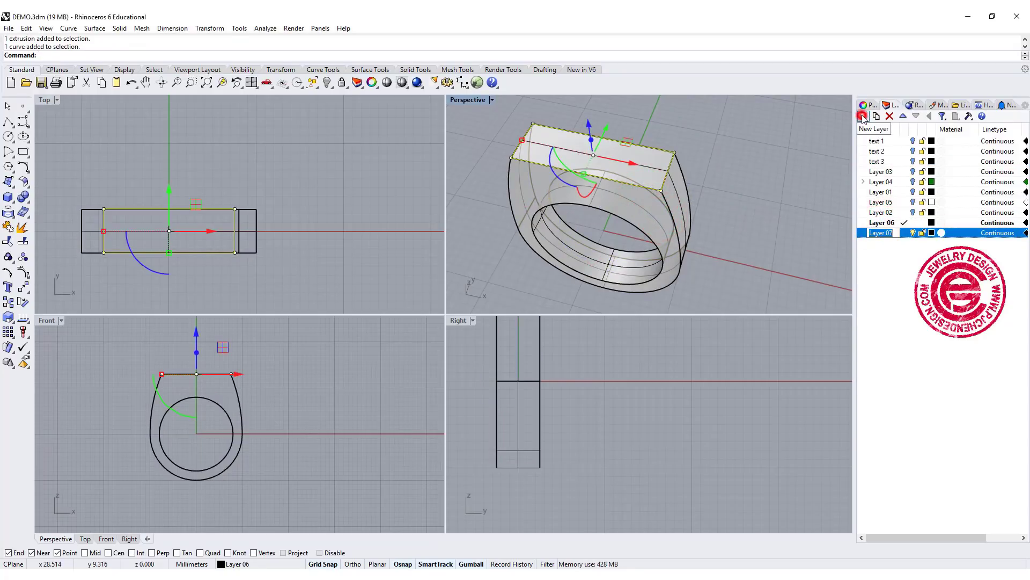
{"action": "right_click", "coordinate": [903, 233]}
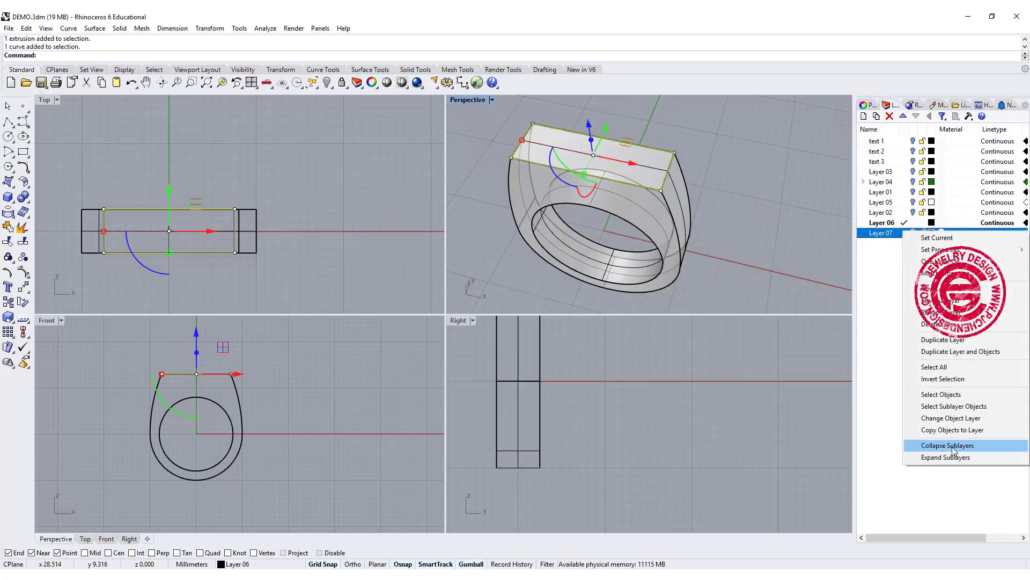
{"action": "left_click", "coordinate": [958, 430]}
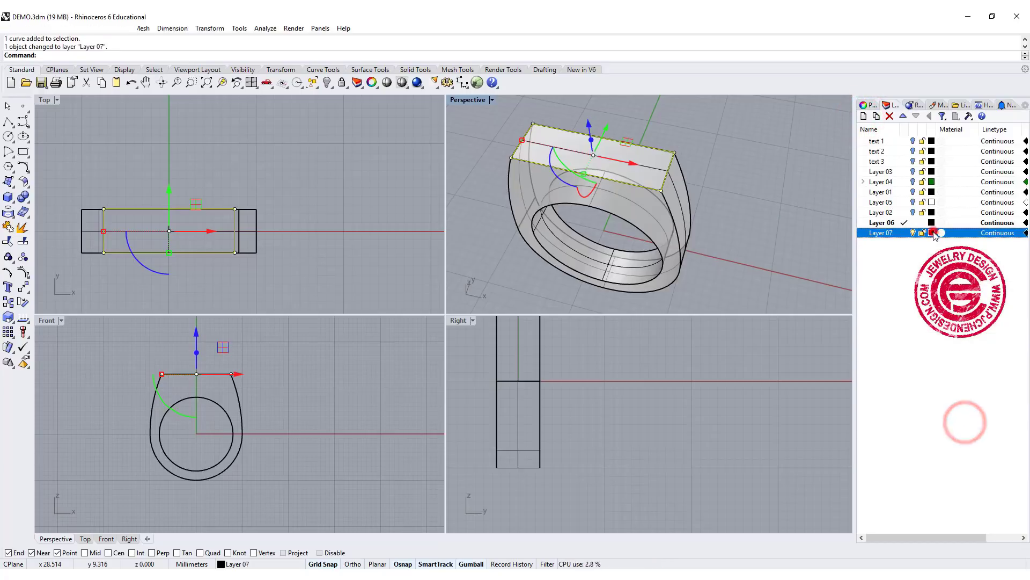
{"action": "left_click", "coordinate": [935, 231]}
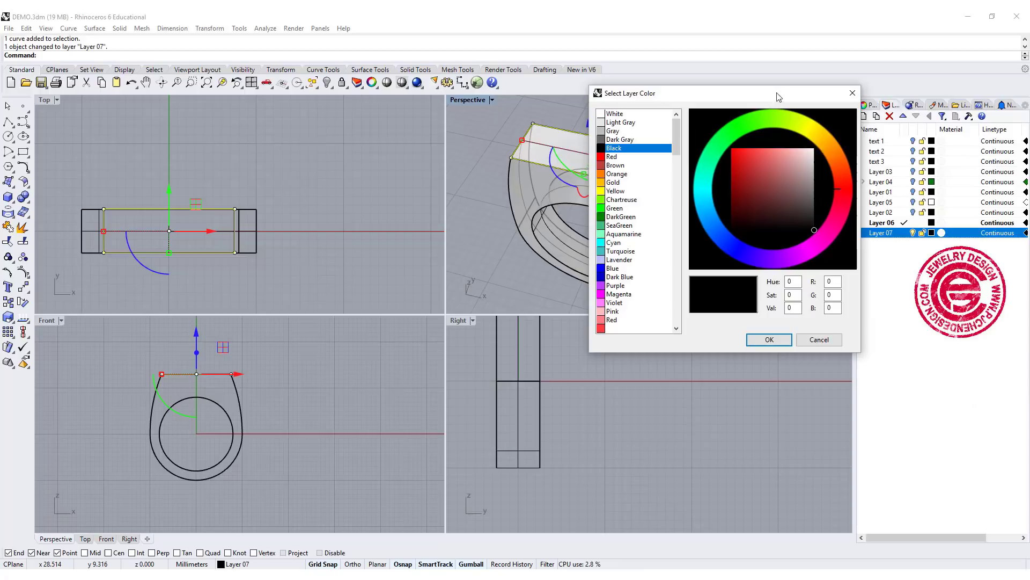
{"action": "left_click", "coordinate": [758, 157]}
{"action": "left_click", "coordinate": [769, 339]}
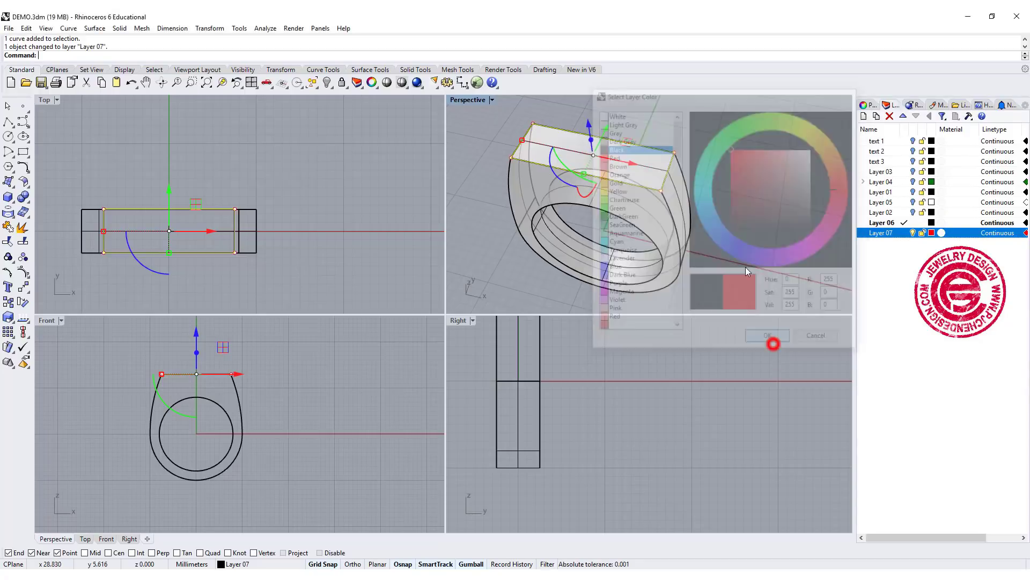
{"action": "left_click", "coordinate": [758, 216]}
{"action": "right_click_drag", "start_coordinate": [756, 217], "coordinate": [737, 215]}
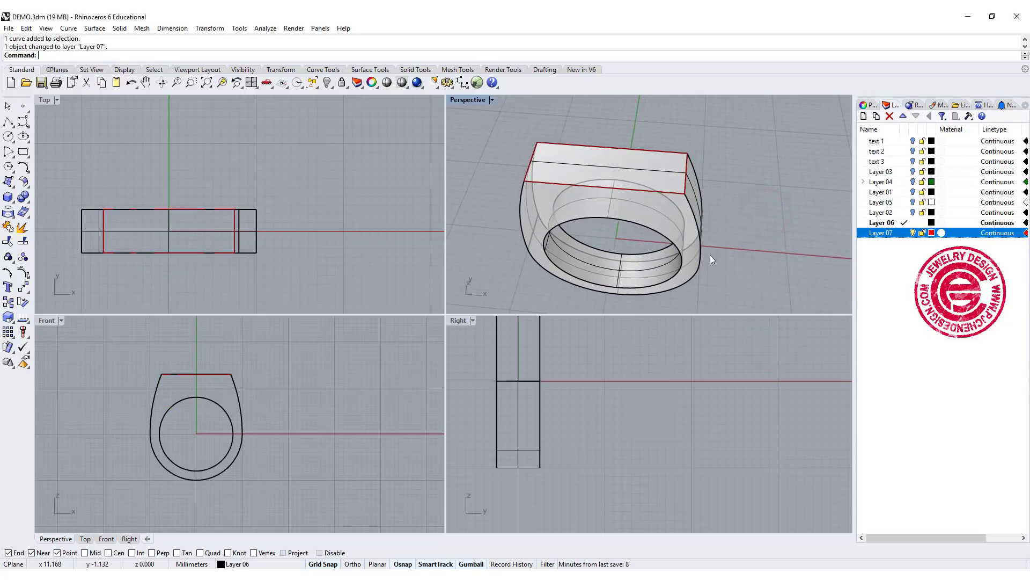
{"action": "left_click", "coordinate": [905, 232]}
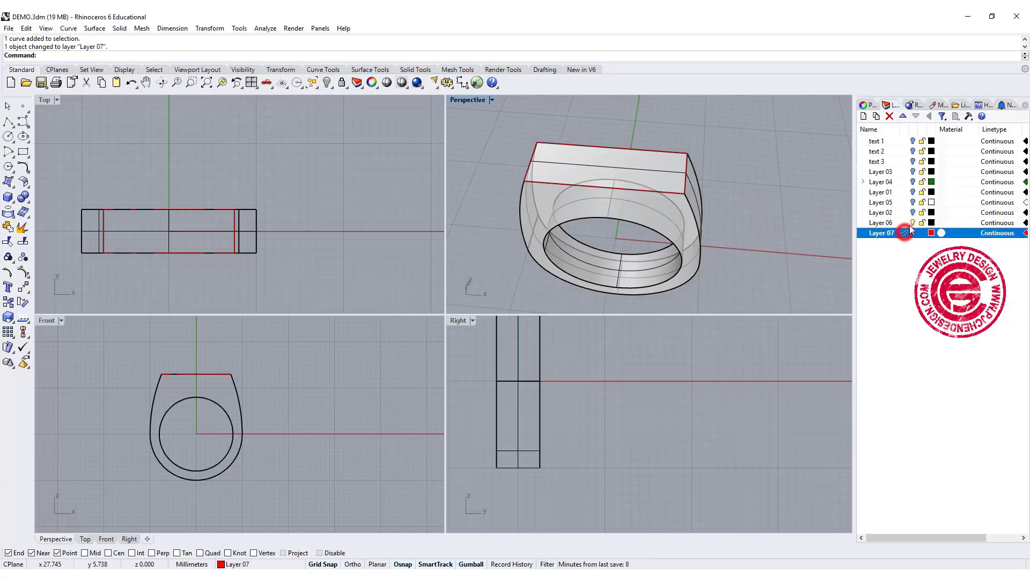
Hide Layer 06 and explode the red rectangle into four separate edges
{"action": "left_click", "coordinate": [912, 222]}
{"action": "right_click_drag", "start_coordinate": [279, 195], "coordinate": [344, 168]}
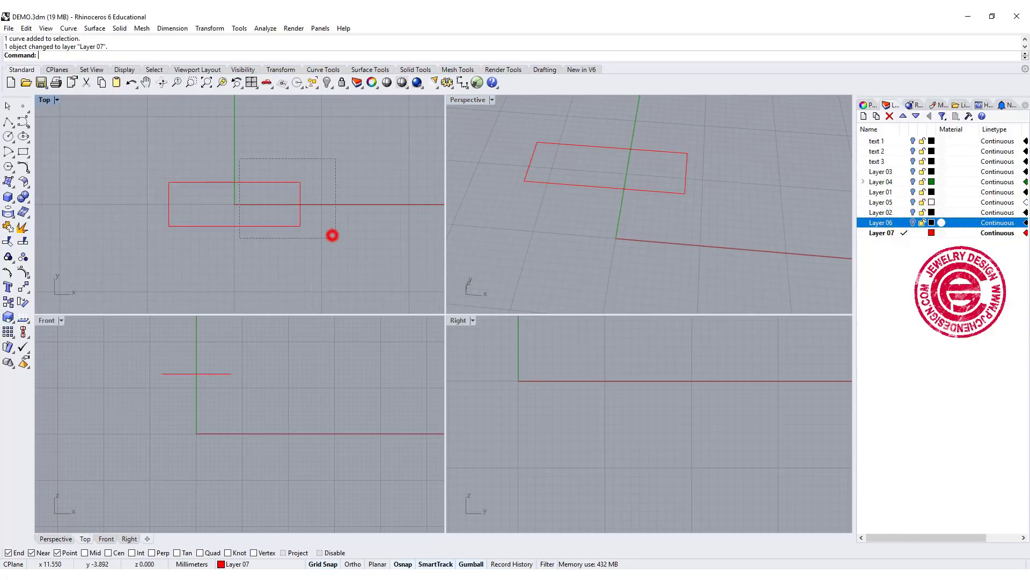
{"action": "left_click", "coordinate": [21, 228]}
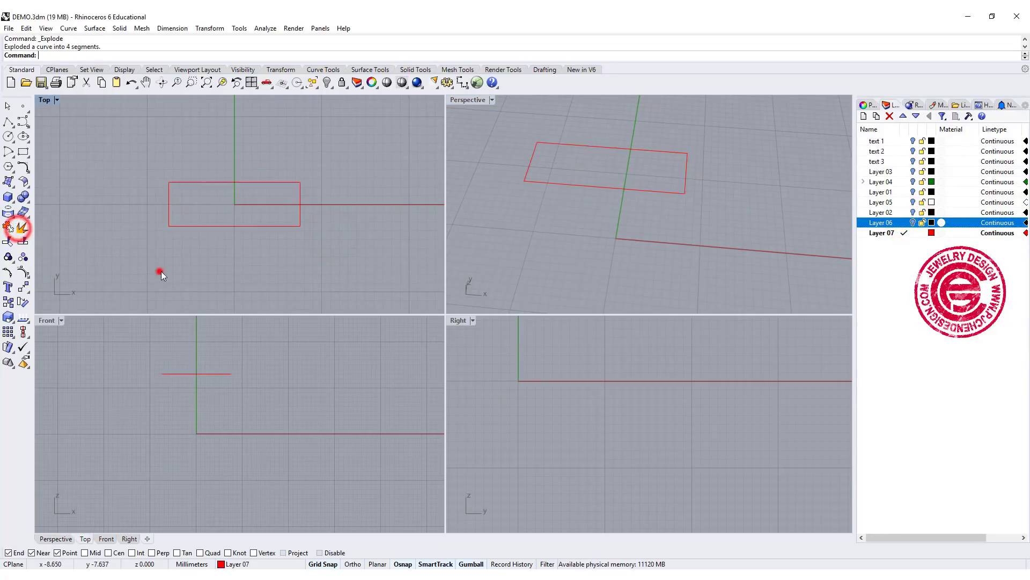
{"action": "left_click", "coordinate": [161, 272]}
Divide the rectangle's top and bottom edges into 3 equal segments each with Div
{"action": "type", "text": "Divide"}
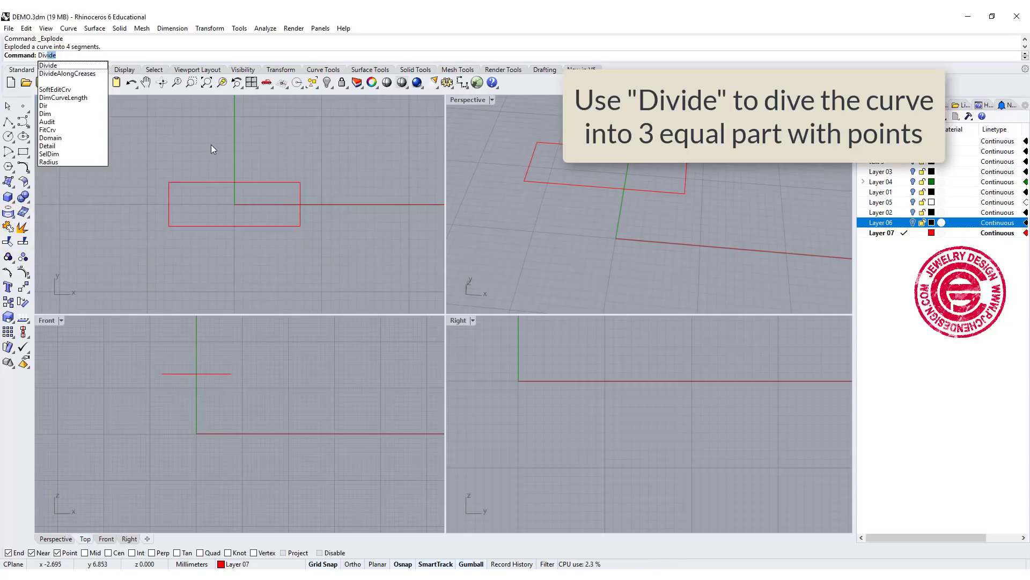
{"action": "key", "text": "Return"}
{"action": "left_click", "coordinate": [215, 182]}
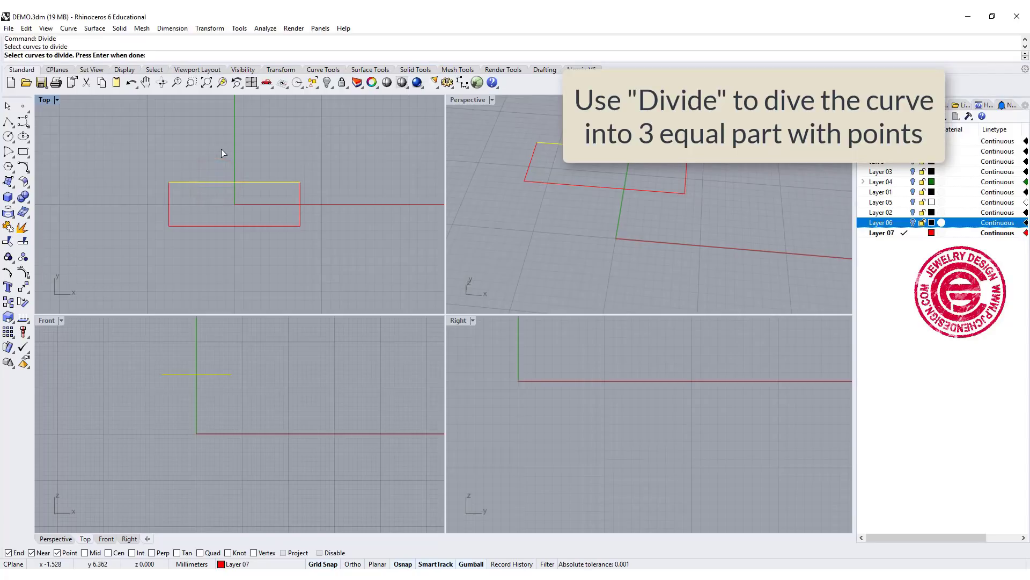
{"action": "key", "text": "Return"}
{"action": "key", "text": "Return"}
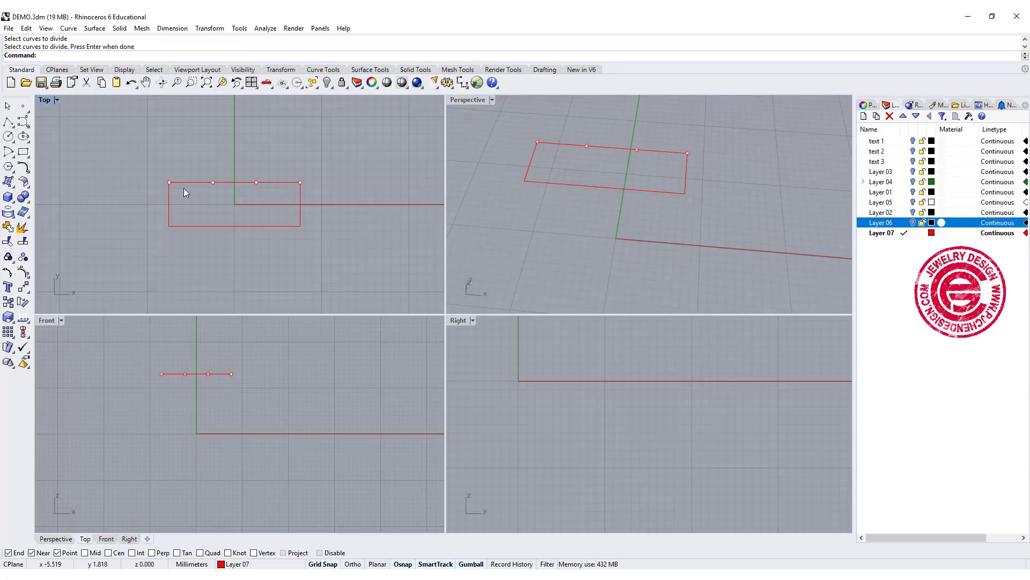
{"action": "left_click", "coordinate": [225, 226]}
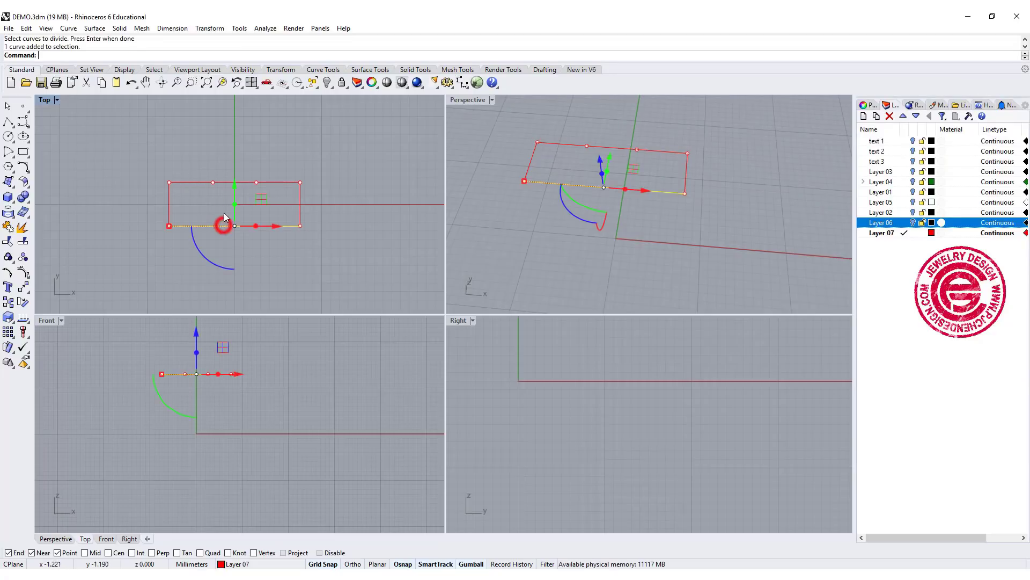
{"action": "key", "text": "Return"}
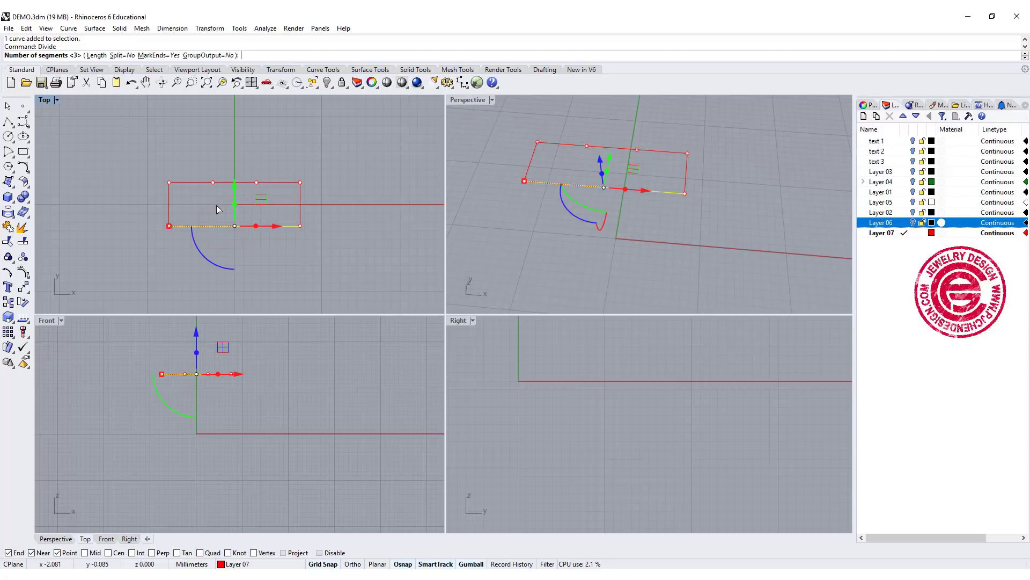
{"action": "key", "text": "Return"}
{"action": "left_click", "coordinate": [299, 277]}
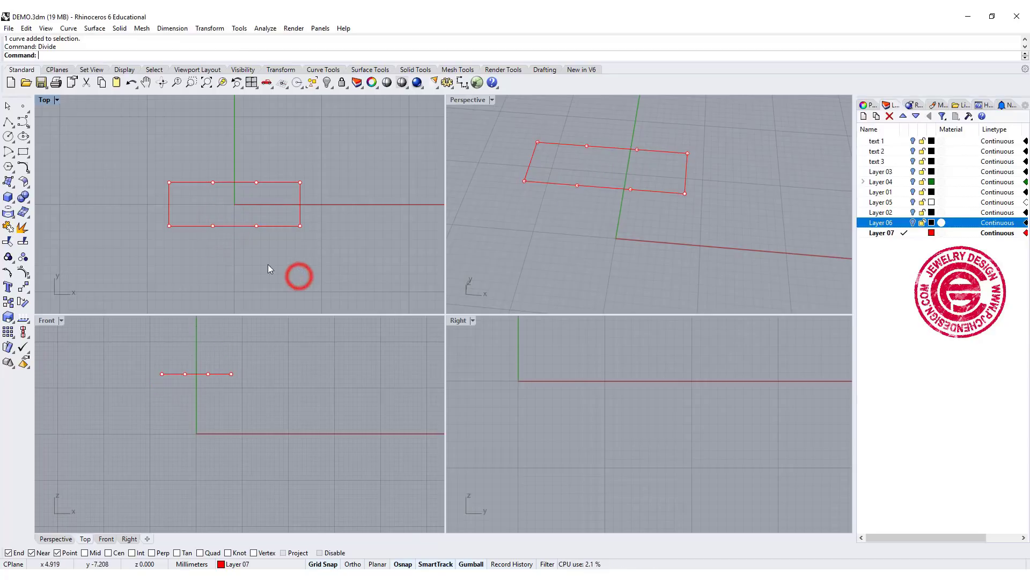
Draw two vertical lines joining the matching top and bottom division points
{"action": "left_click", "coordinate": [8, 122]}
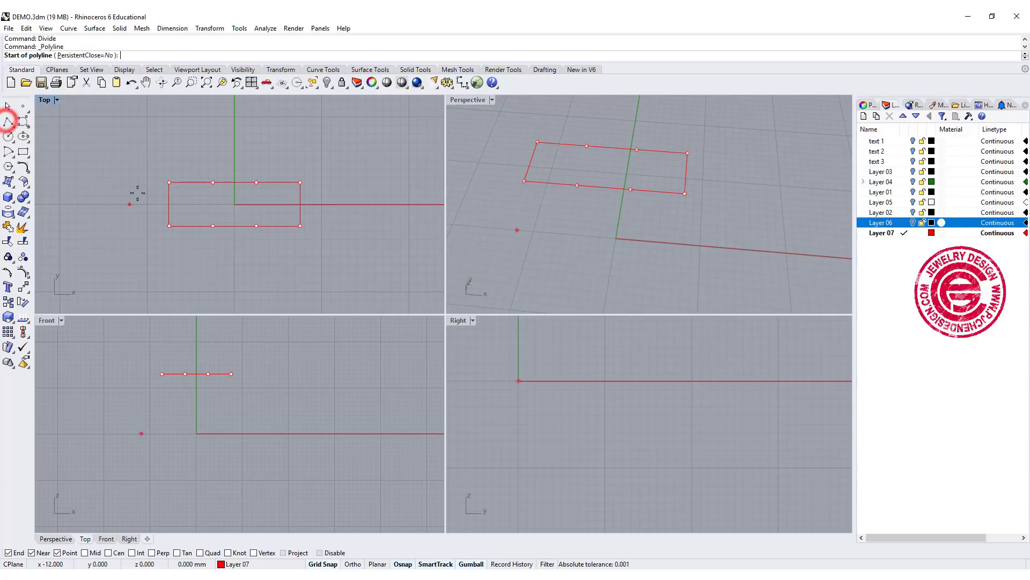
{"action": "left_click", "coordinate": [213, 182]}
{"action": "left_click", "coordinate": [213, 226]}
{"action": "right_click", "coordinate": [212, 226]}
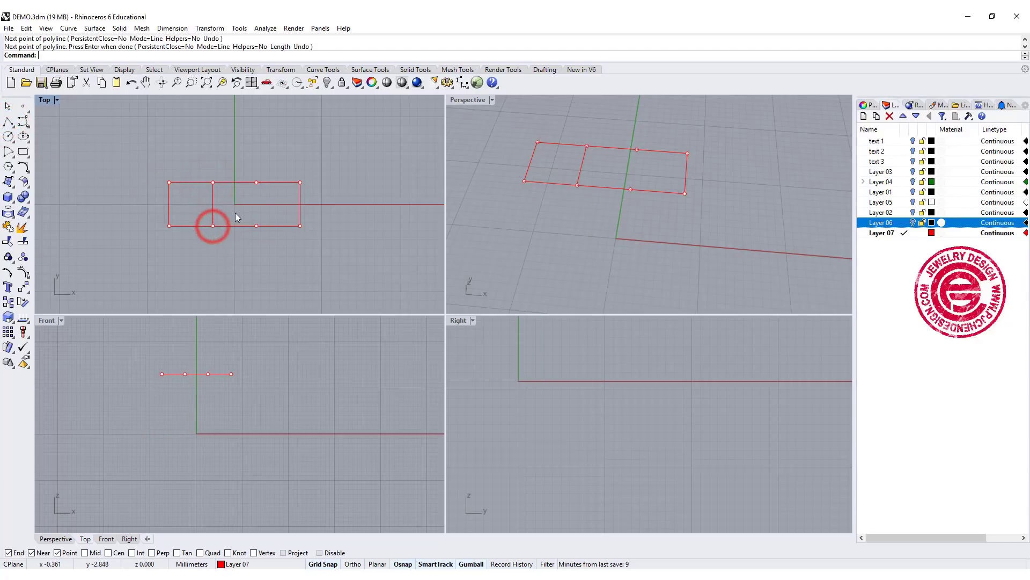
{"action": "right_click", "coordinate": [245, 193]}
{"action": "left_click", "coordinate": [257, 182]}
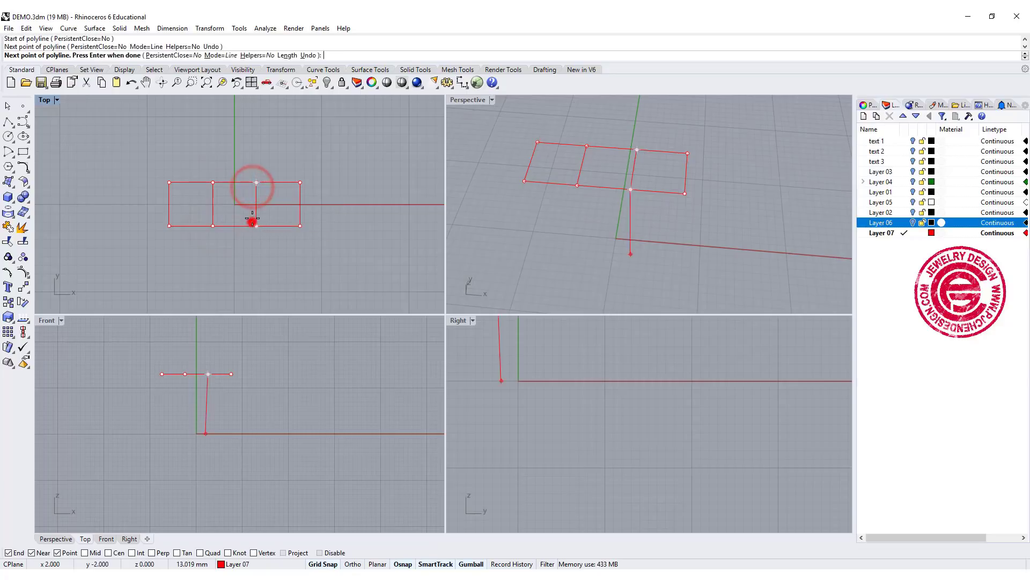
{"action": "left_click", "coordinate": [257, 225]}
{"action": "right_click", "coordinate": [258, 208]}
Maximize the Top viewport and pan and zoom onto the divided rectangle
{"action": "scroll", "coordinate": [198, 178], "scroll_direction": "up", "scroll_amount": 4}
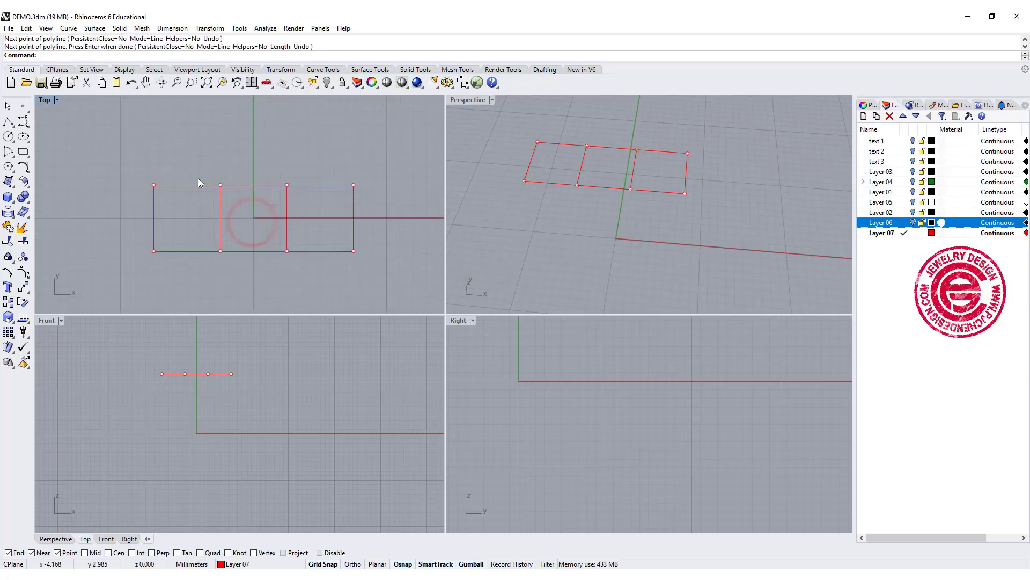
{"action": "double_click", "coordinate": [44, 100]}
{"action": "right_click_drag", "start_coordinate": [460, 365], "coordinate": [441, 275]}
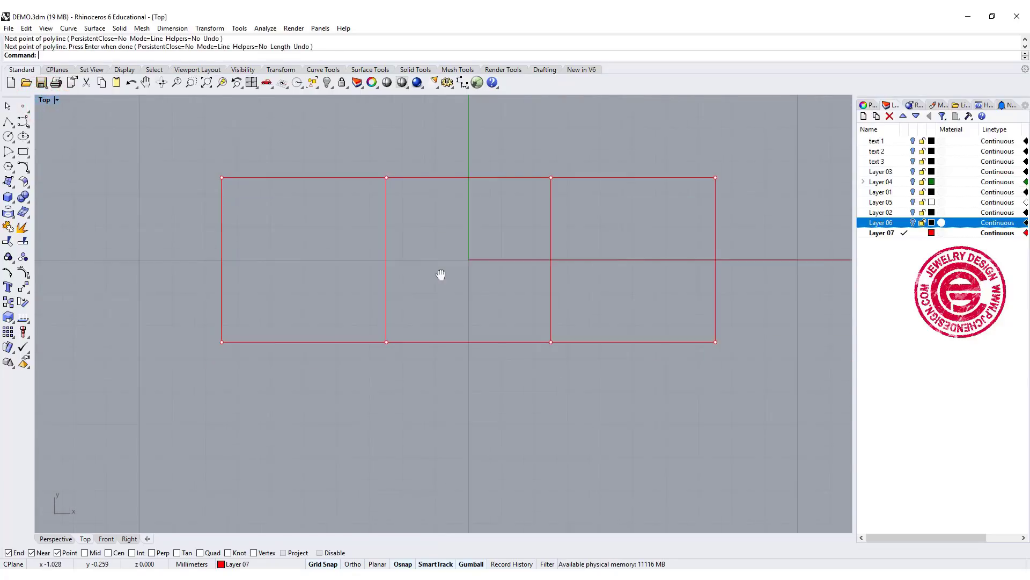
{"action": "scroll", "coordinate": [371, 314], "scroll_direction": "up", "scroll_amount": 1}
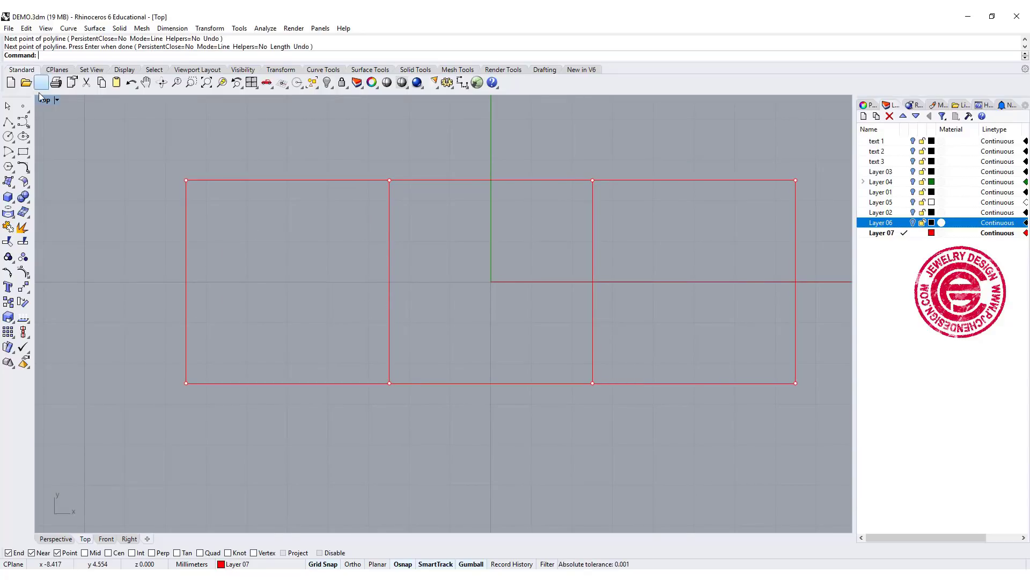
Turn off Grid Snap and draw a rectangle in the left panel from the first divider's bottom end
{"action": "left_click", "coordinate": [8, 122]}
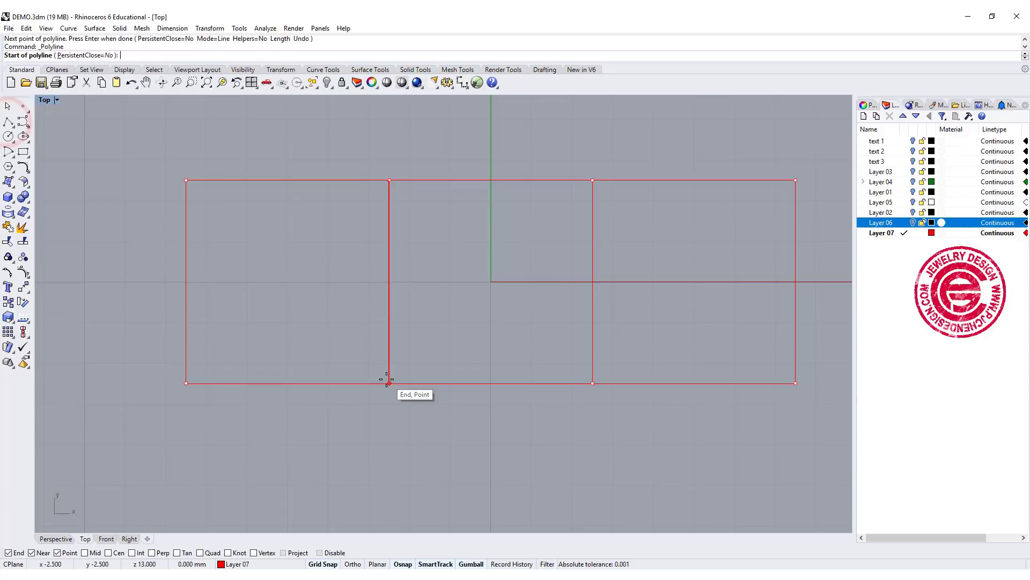
{"action": "left_click", "coordinate": [389, 382]}
{"action": "key", "text": "Escape"}
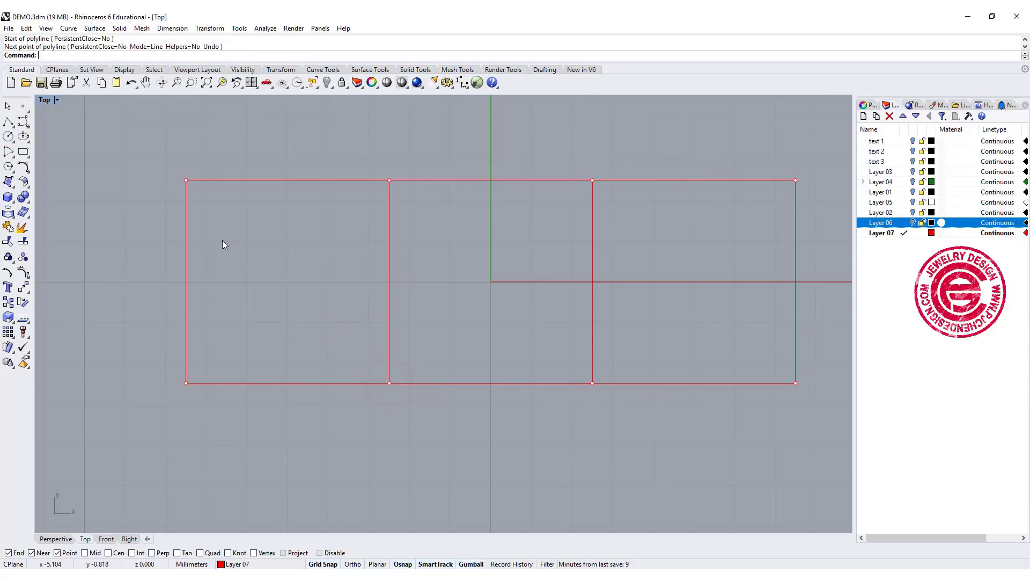
{"action": "left_click", "coordinate": [325, 564]}
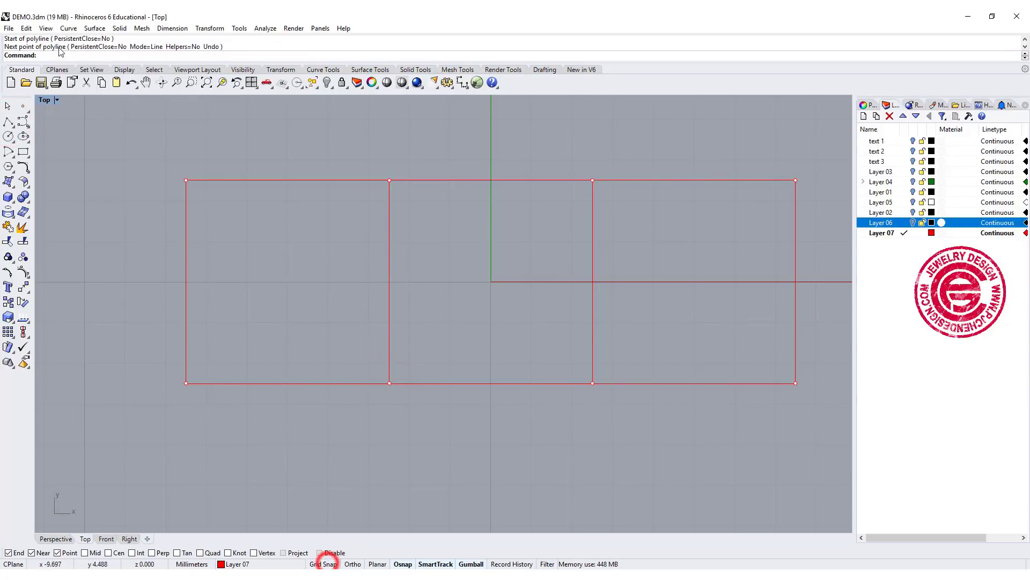
{"action": "left_click", "coordinate": [23, 155]}
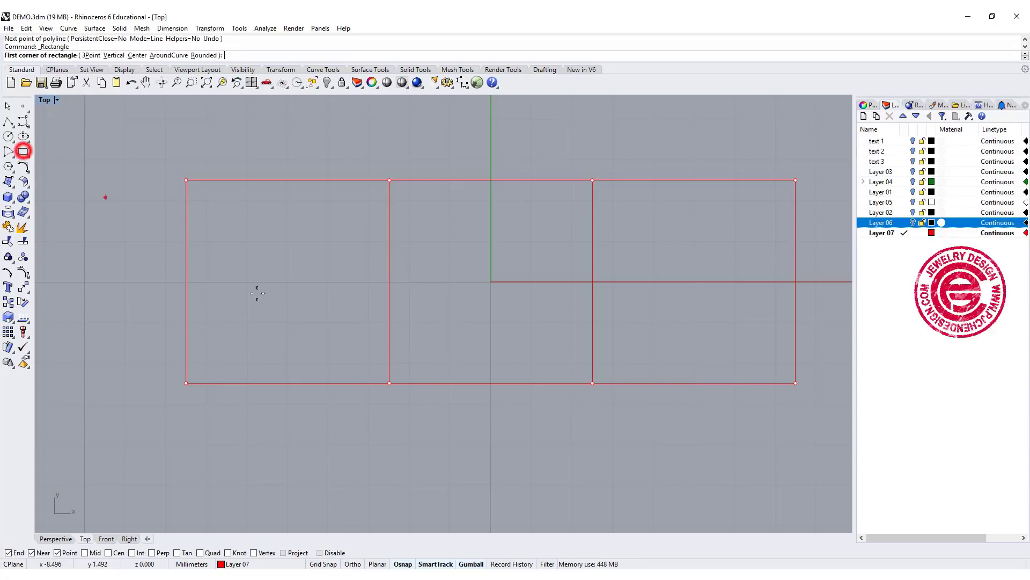
{"action": "left_click", "coordinate": [390, 382]}
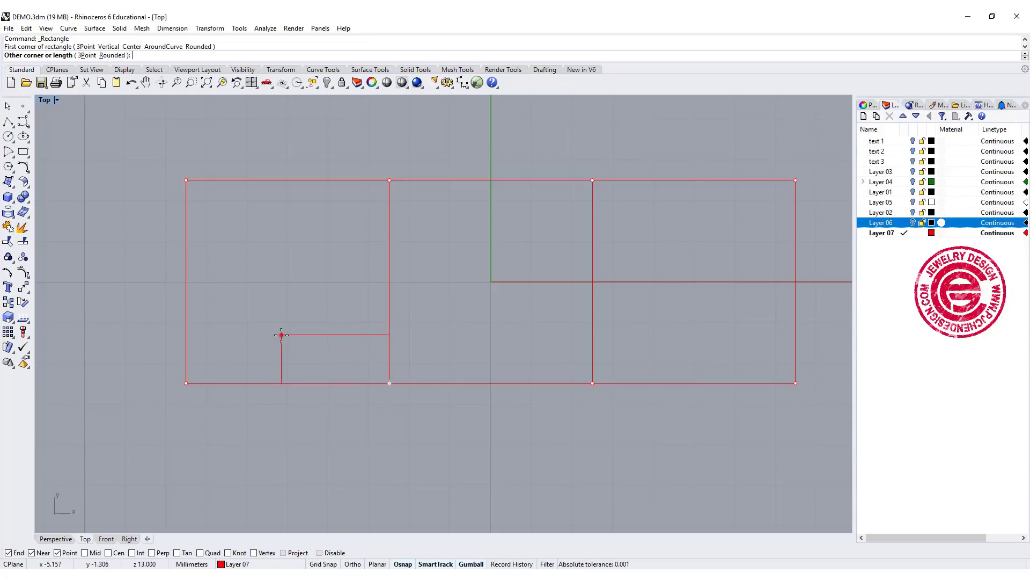
{"action": "left_click", "coordinate": [281, 333]}
Draw a small square above the bottom rectangle and move it slightly left
{"action": "key", "text": "Return"}
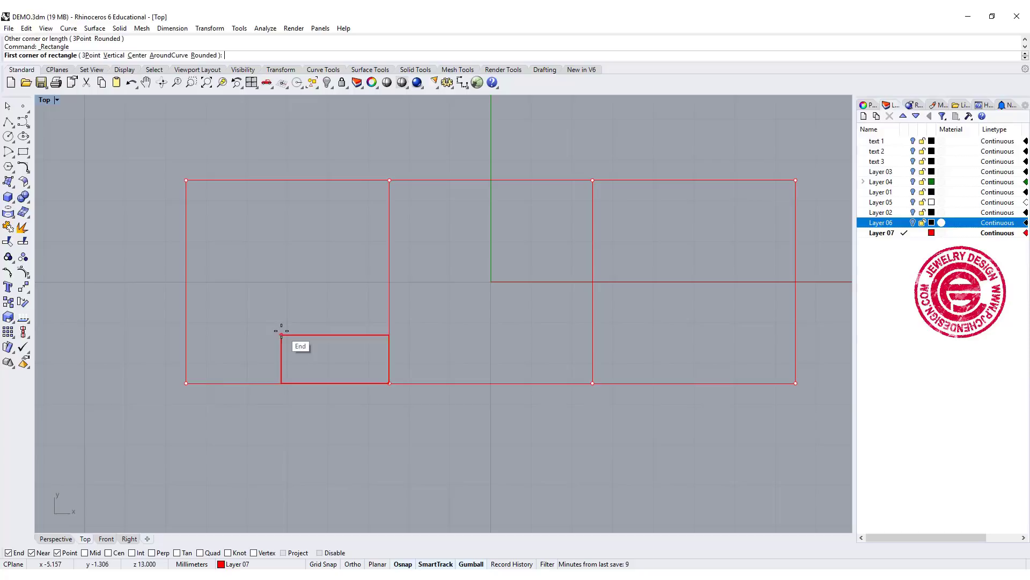
{"action": "mouse_move", "coordinate": [281, 334]}
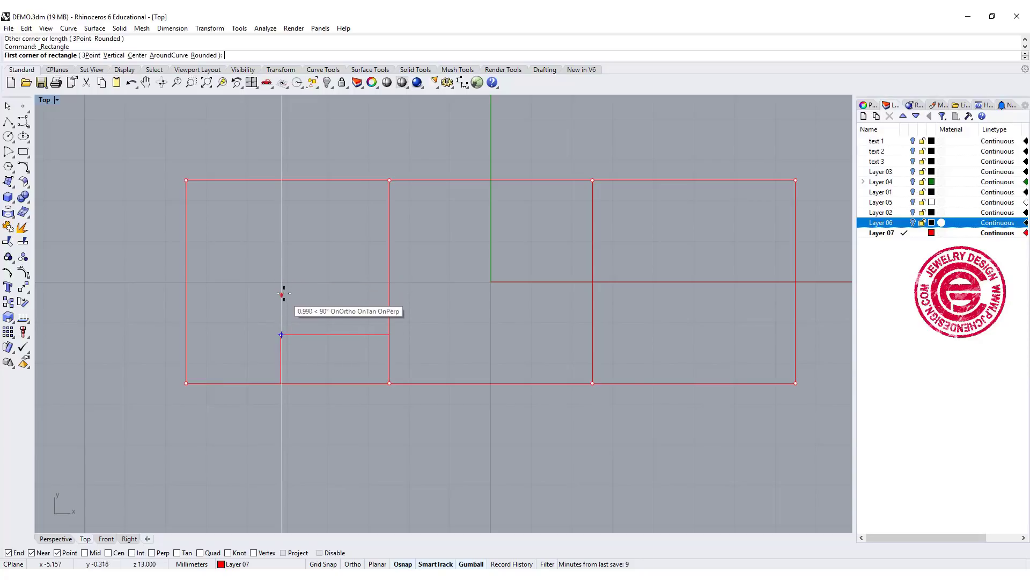
{"action": "left_click", "coordinate": [282, 288]}
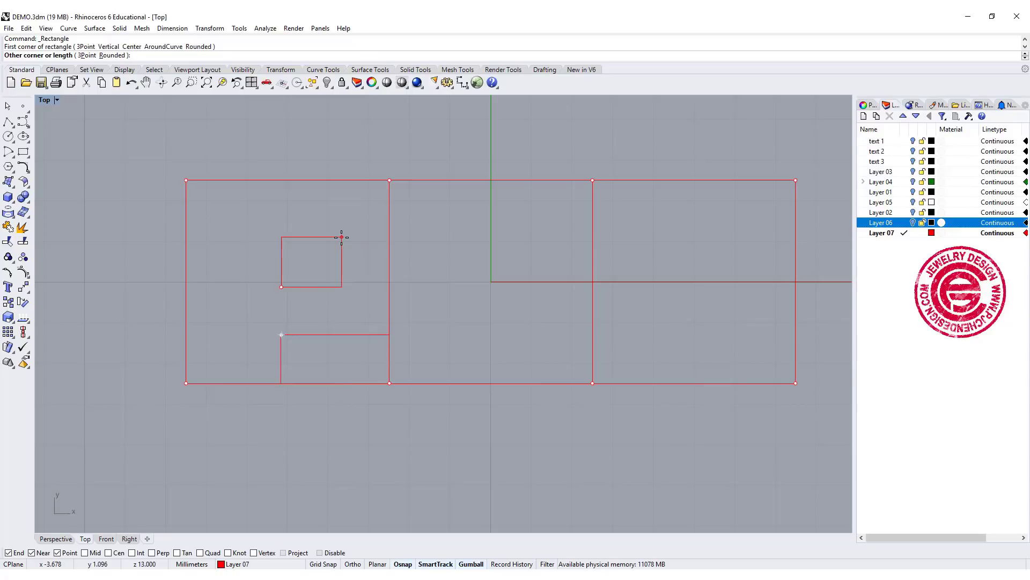
{"action": "left_click", "coordinate": [340, 236]}
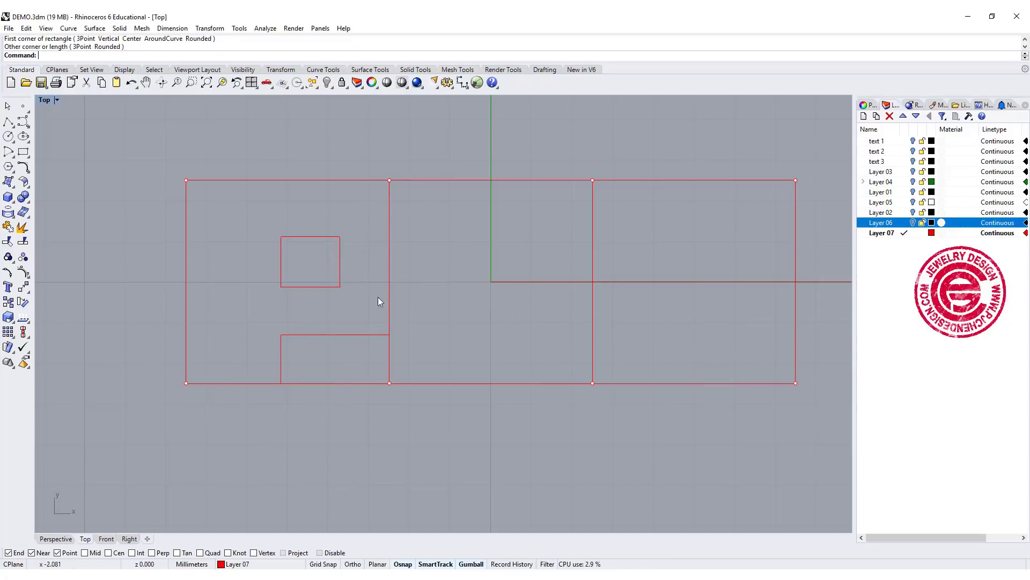
{"action": "right_click_drag", "start_coordinate": [441, 315], "coordinate": [393, 316]}
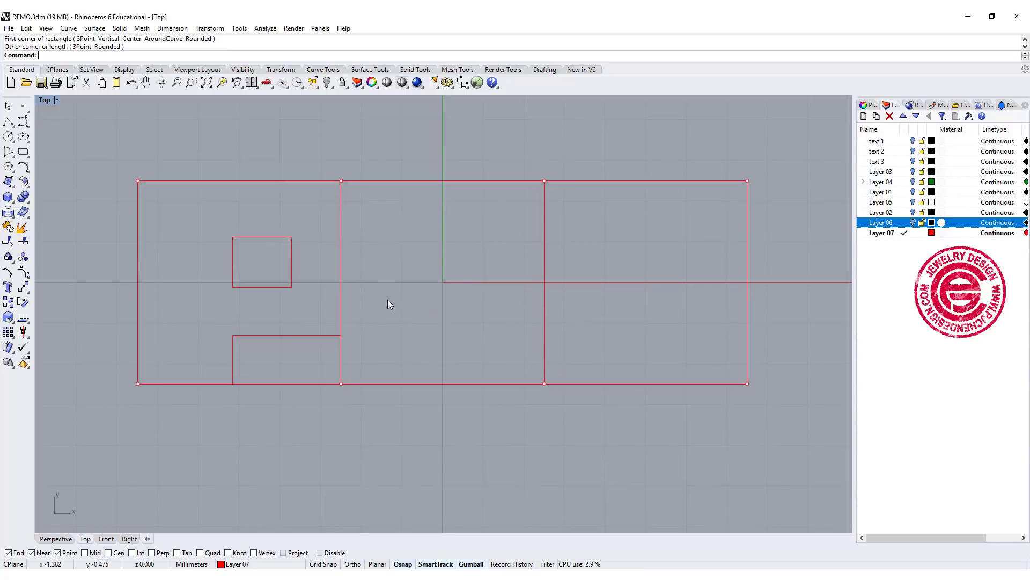
{"action": "left_click", "coordinate": [286, 276]}
{"action": "left_click_drag", "start_coordinate": [305, 263], "coordinate": [285, 264]}
{"action": "left_click", "coordinate": [255, 355]}
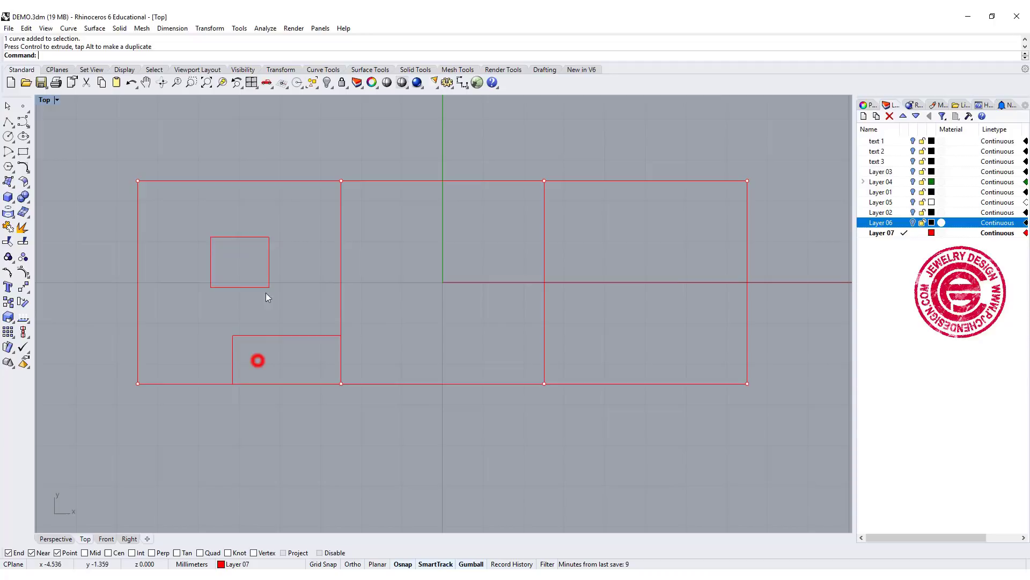
{"action": "left_click", "coordinate": [233, 350]}
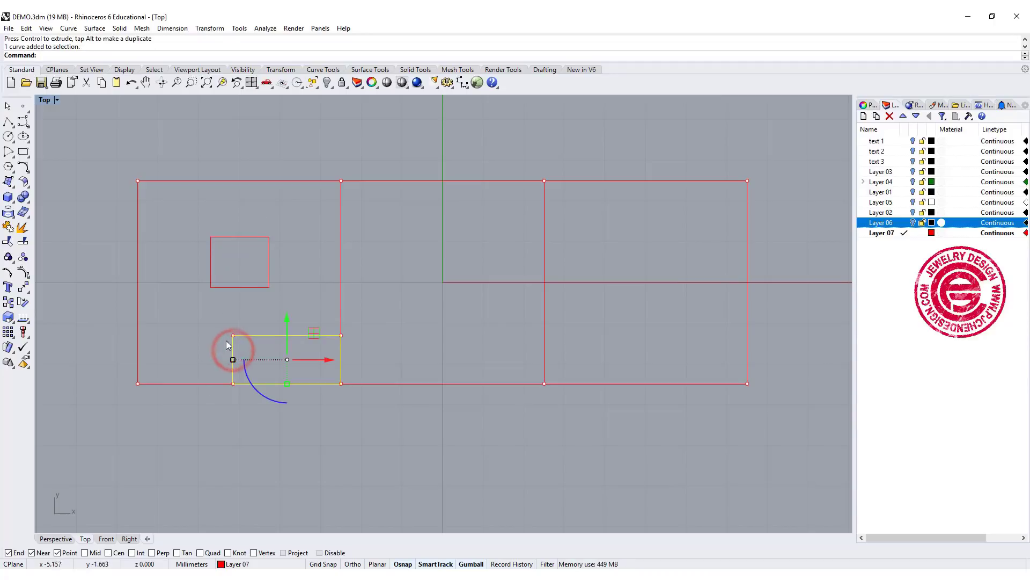
{"action": "left_click", "coordinate": [424, 311]}
{"action": "right_click_drag", "start_coordinate": [426, 283], "coordinate": [399, 292]}
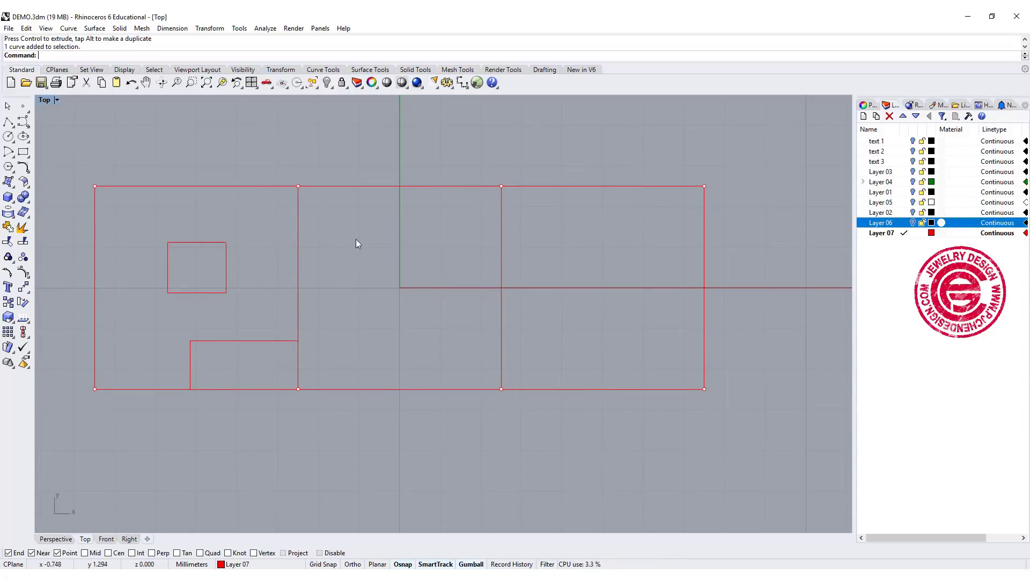
Draw a closed six-corner stepped polyline in the middle panel from the first divider to the bottom edge
{"action": "left_click", "coordinate": [8, 122]}
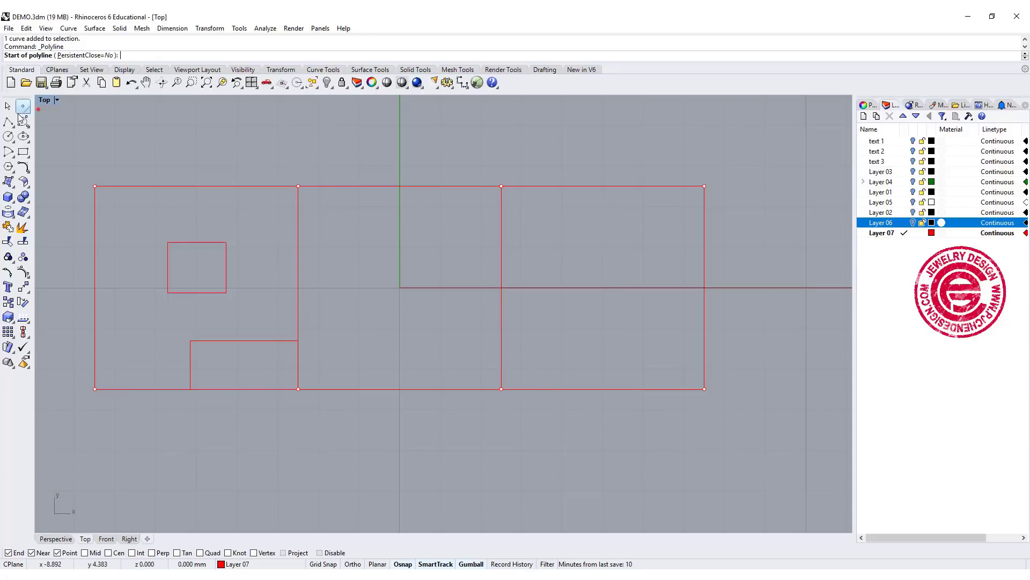
{"action": "left_click", "coordinate": [8, 123]}
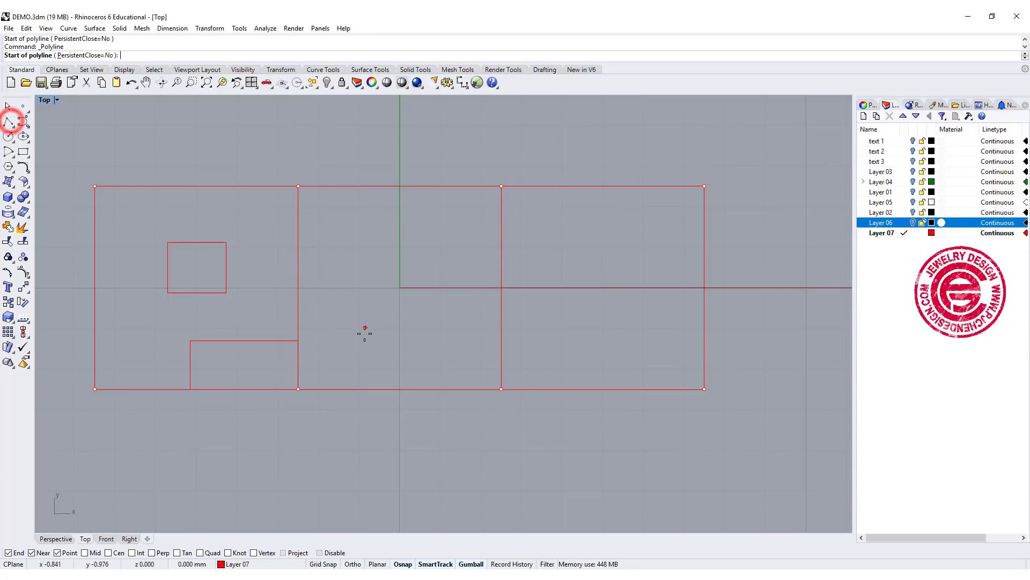
{"action": "left_click", "coordinate": [300, 311]}
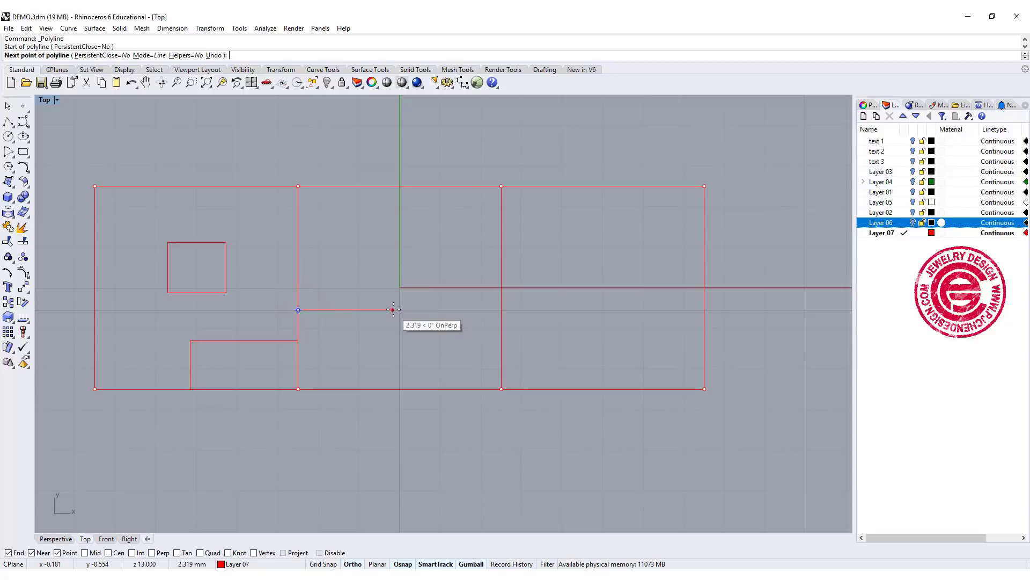
{"action": "left_click", "coordinate": [393, 310]}
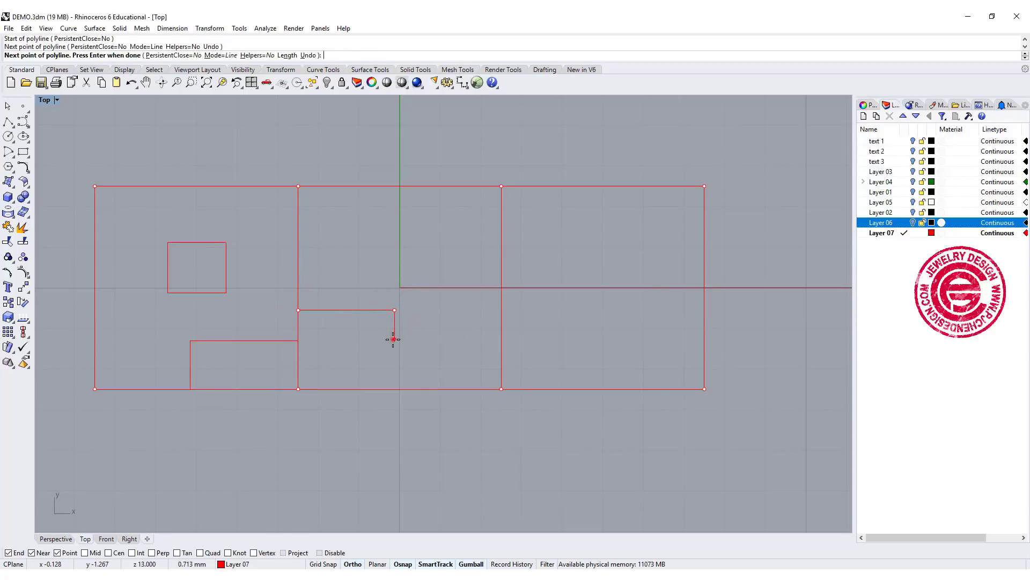
{"action": "left_click", "coordinate": [394, 340]}
{"action": "left_click", "coordinate": [361, 339]}
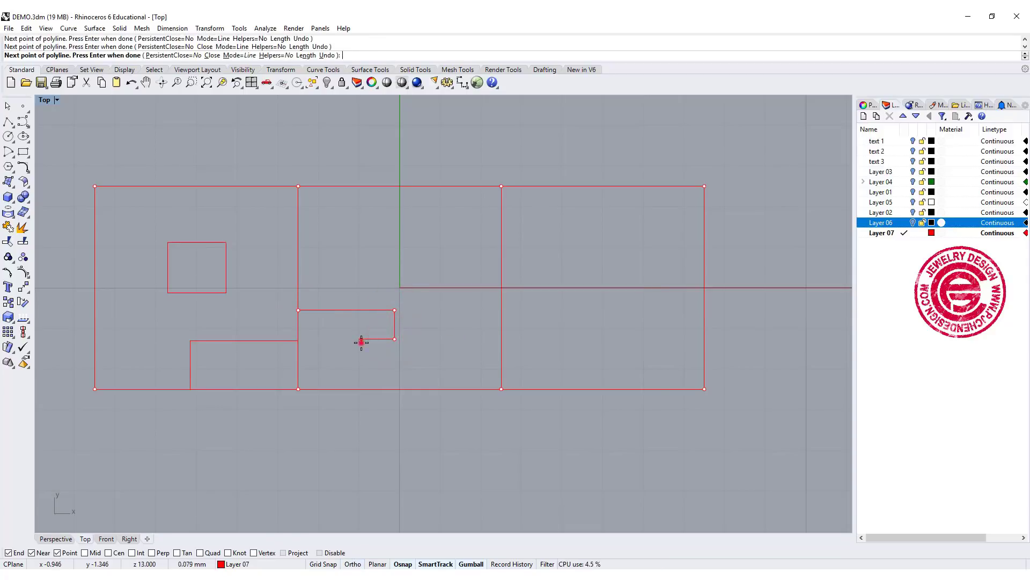
{"action": "left_click", "coordinate": [361, 388]}
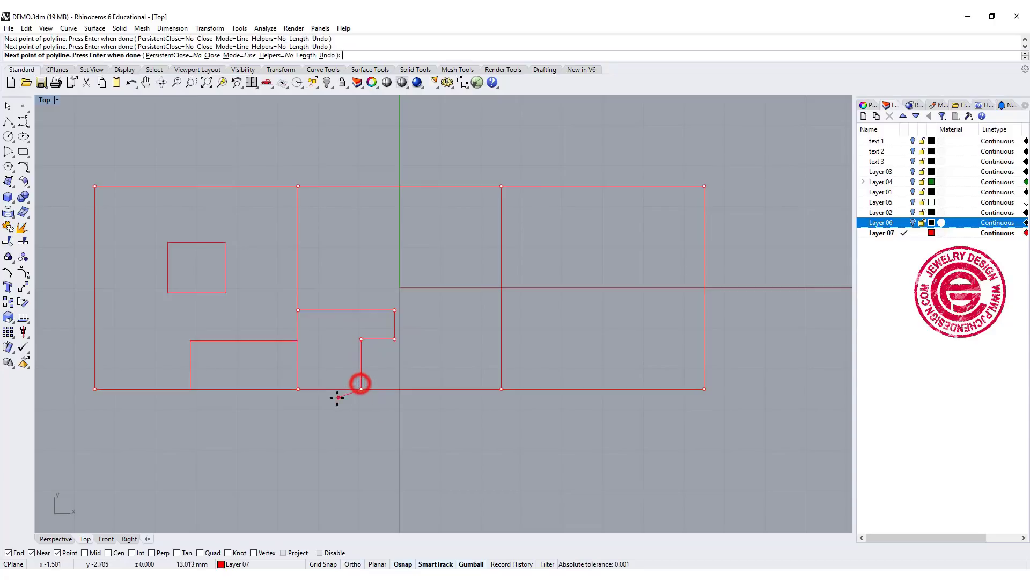
{"action": "left_click", "coordinate": [299, 389]}
{"action": "left_click", "coordinate": [299, 310]}
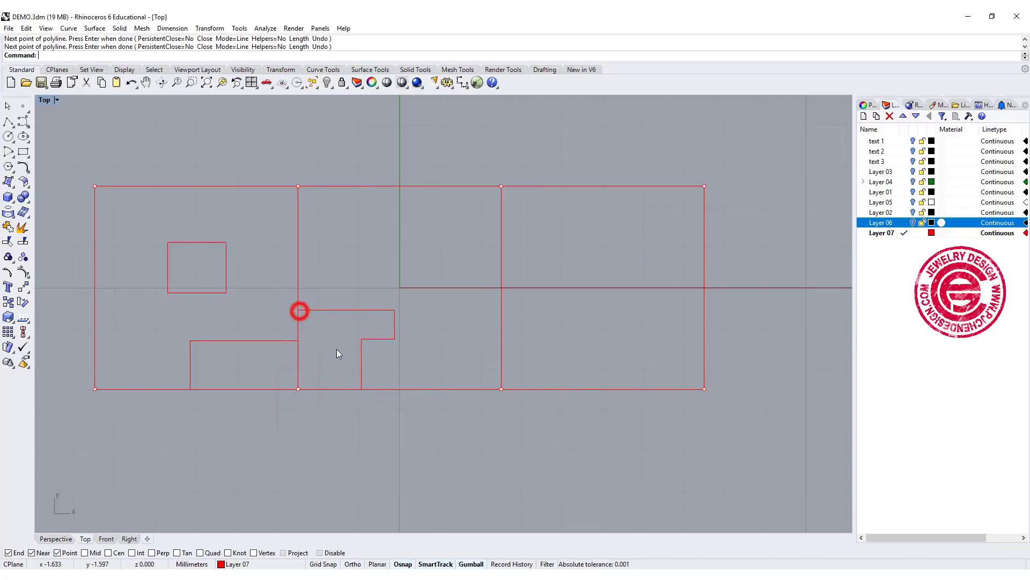
{"action": "left_click", "coordinate": [341, 311]}
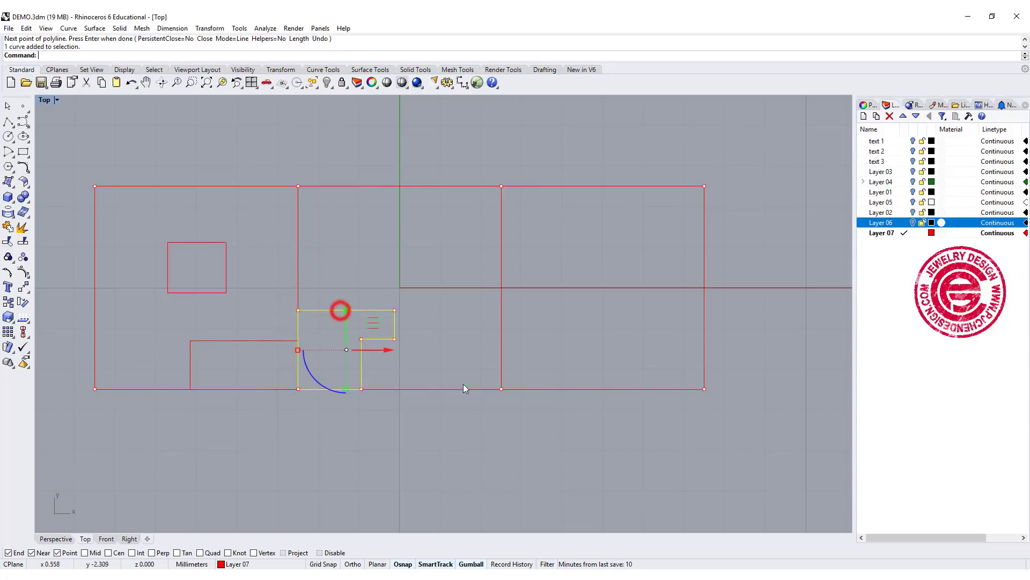
{"action": "left_click", "coordinate": [493, 330]}
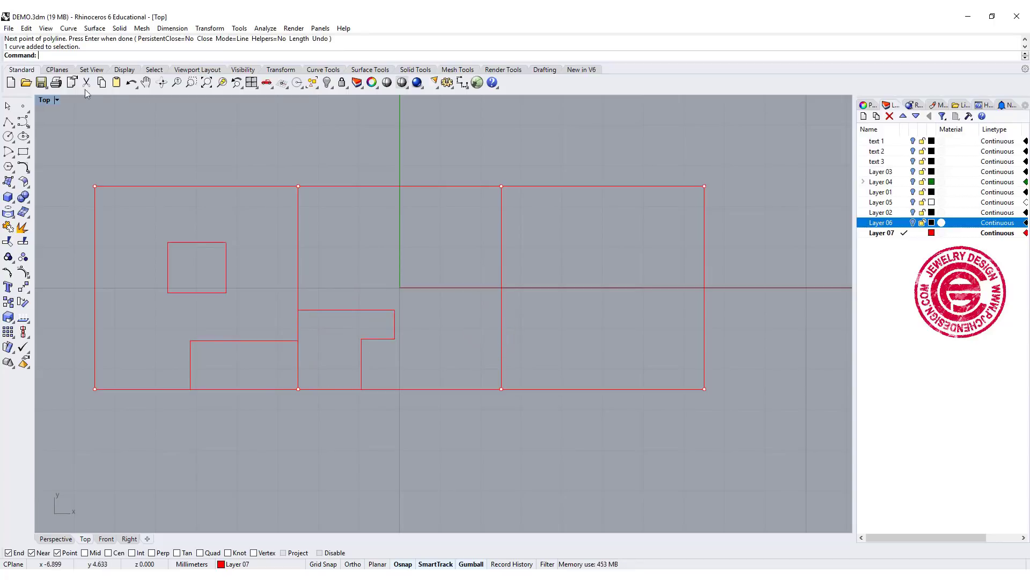
Draw a narrow upright rectangle against the second divider down to the bottom edge, then widen it leftward
{"action": "left_click", "coordinate": [23, 152]}
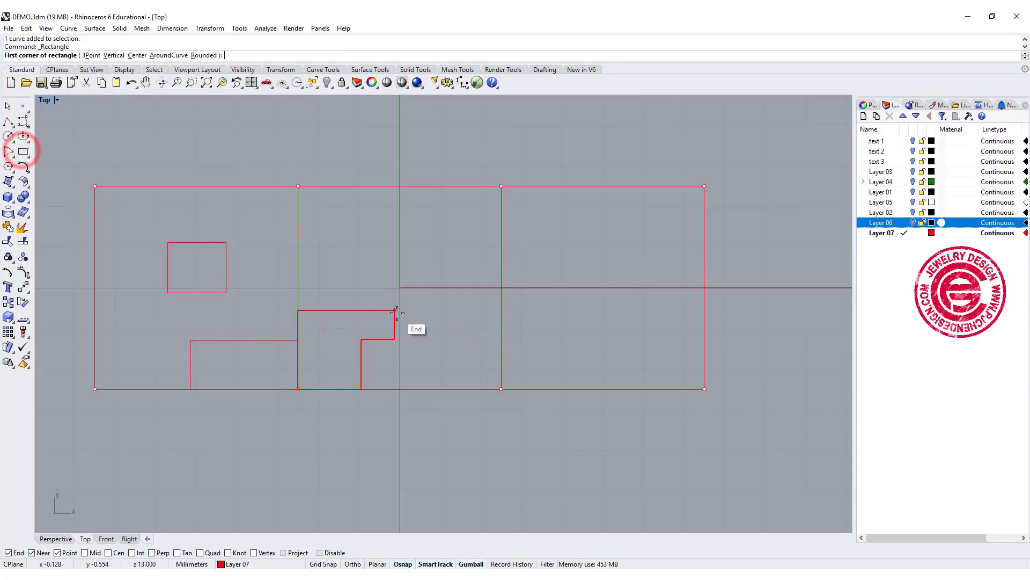
{"action": "left_click", "coordinate": [488, 310]}
{"action": "left_click", "coordinate": [501, 389]}
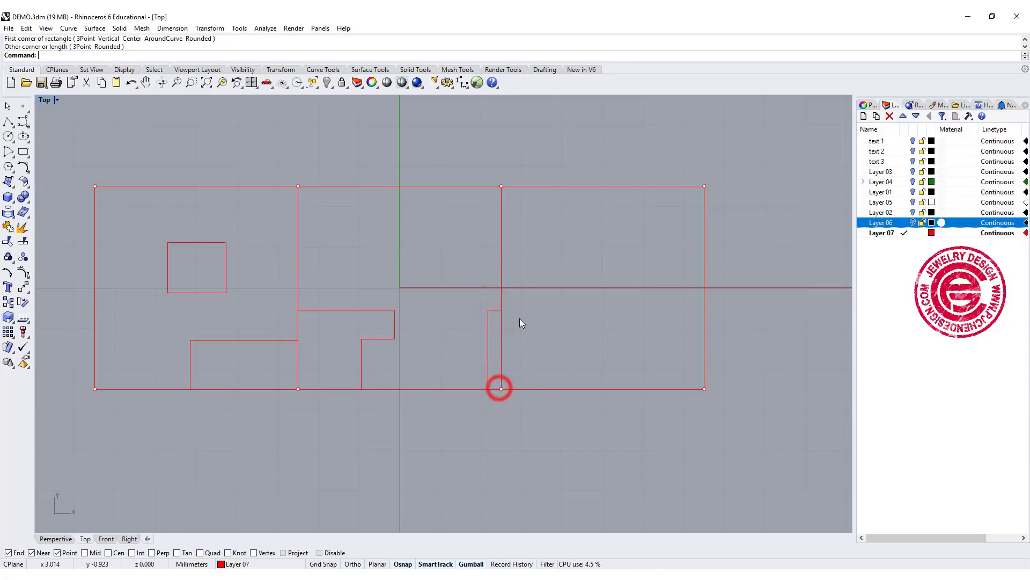
{"action": "left_click", "coordinate": [489, 316]}
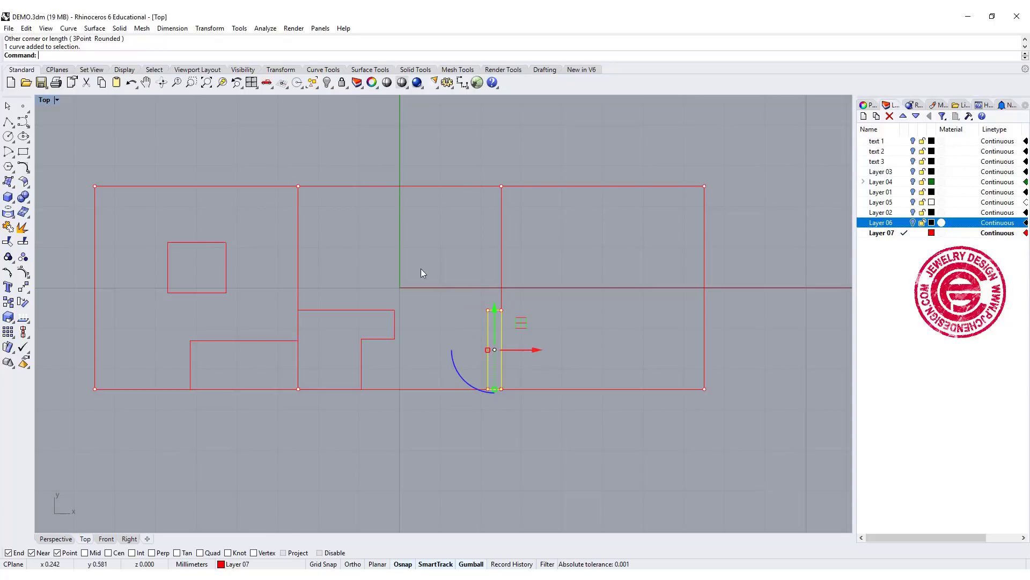
{"action": "left_click_drag", "start_coordinate": [465, 297], "coordinate": [498, 407]}
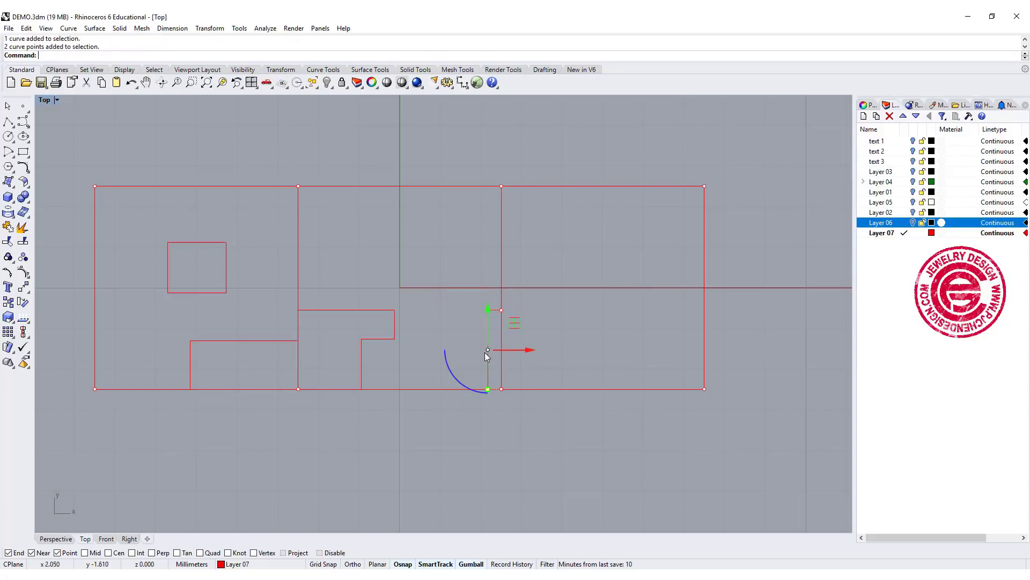
{"action": "left_click_drag", "start_coordinate": [526, 350], "coordinate": [514, 349]}
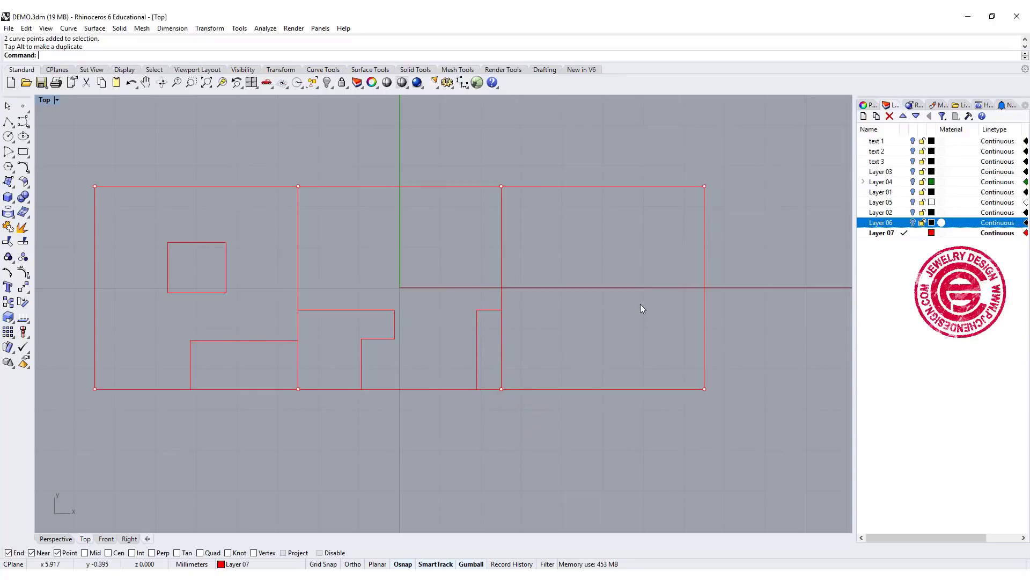
Draw a horizontal rectangle along the right panel's outer edge
{"action": "left_click", "coordinate": [23, 151]}
{"action": "left_click", "coordinate": [704, 273]}
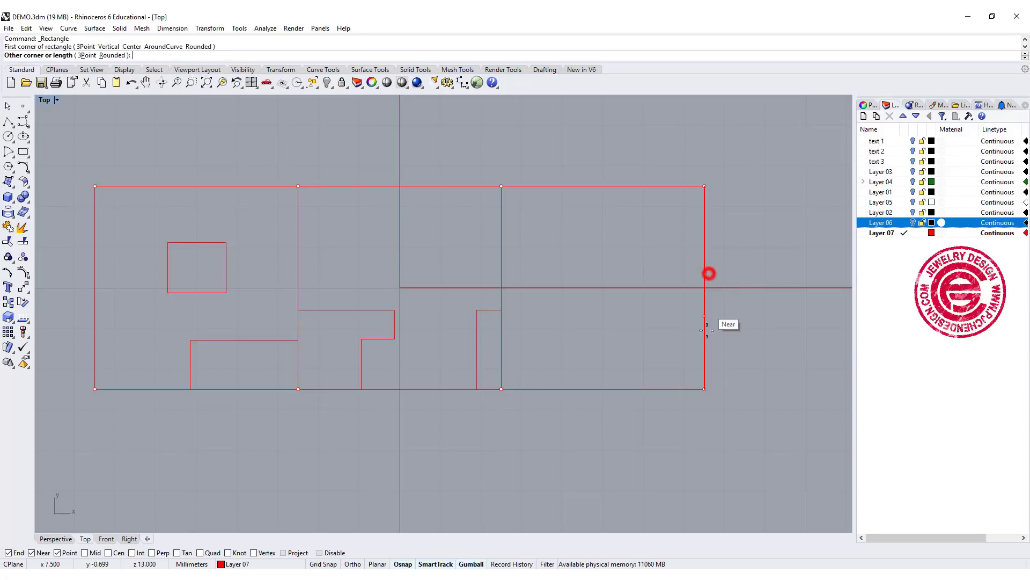
{"action": "left_click", "coordinate": [595, 311]}
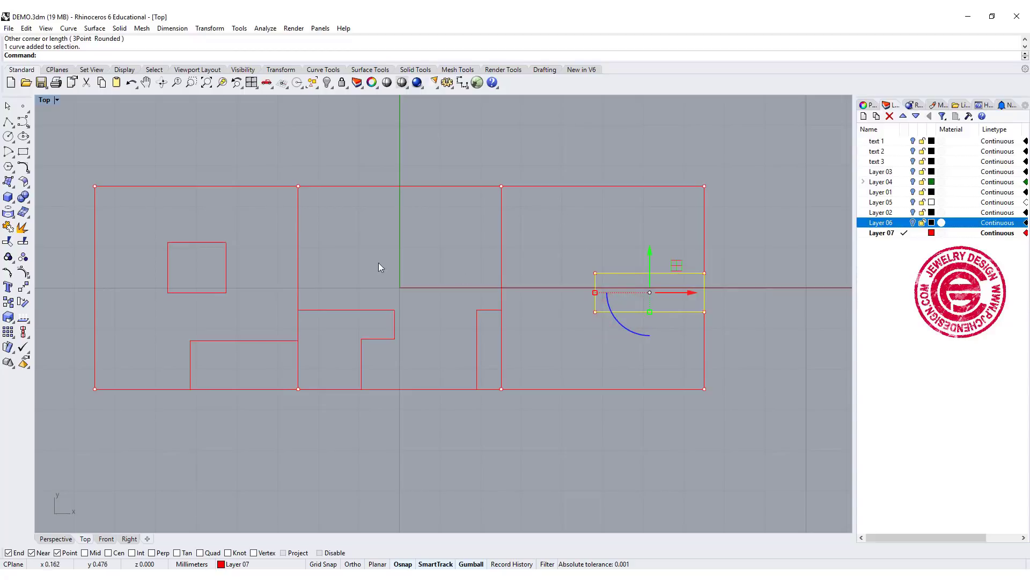
{"action": "left_click", "coordinate": [628, 364]}
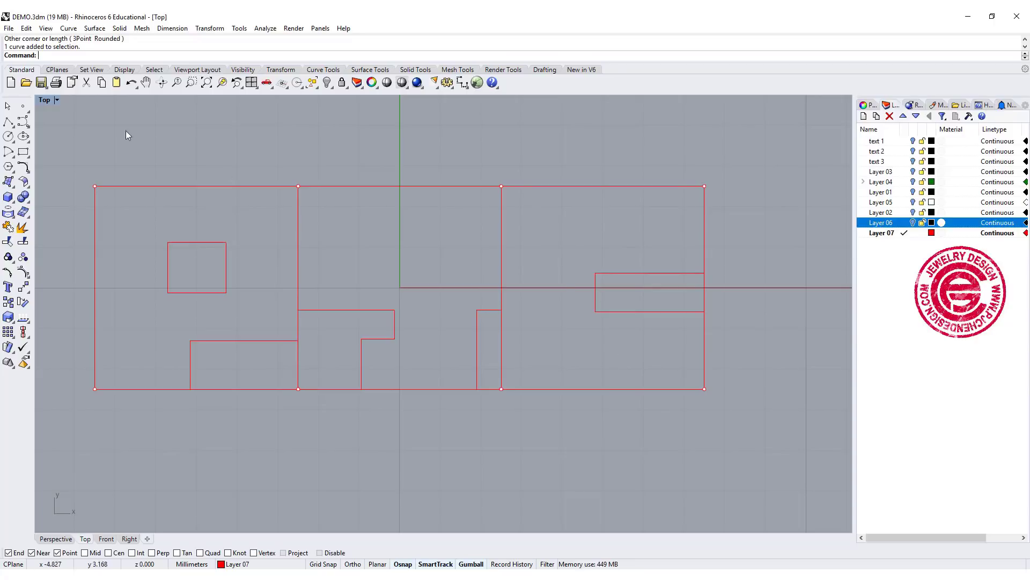
Restore the four-view layout, then select and delete all eight division point objects
{"action": "double_click", "coordinate": [45, 100]}
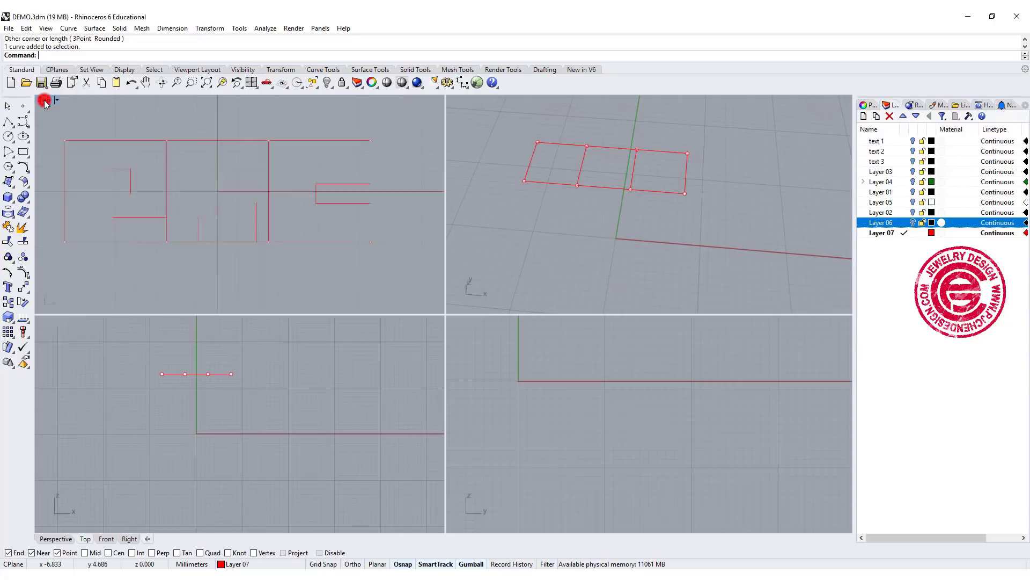
{"action": "right_click_drag", "start_coordinate": [746, 260], "coordinate": [575, 253]}
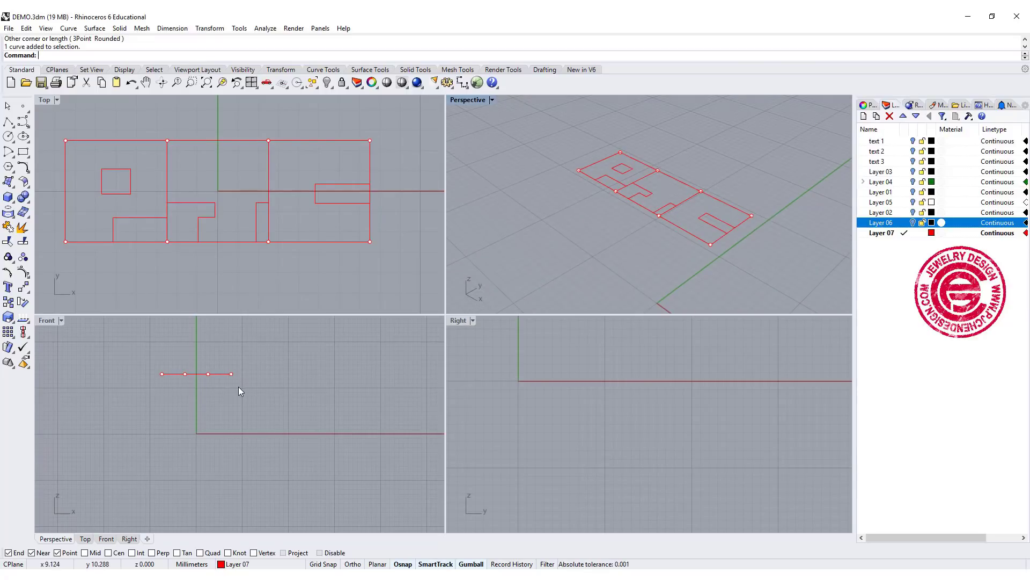
{"action": "left_click", "coordinate": [317, 86]}
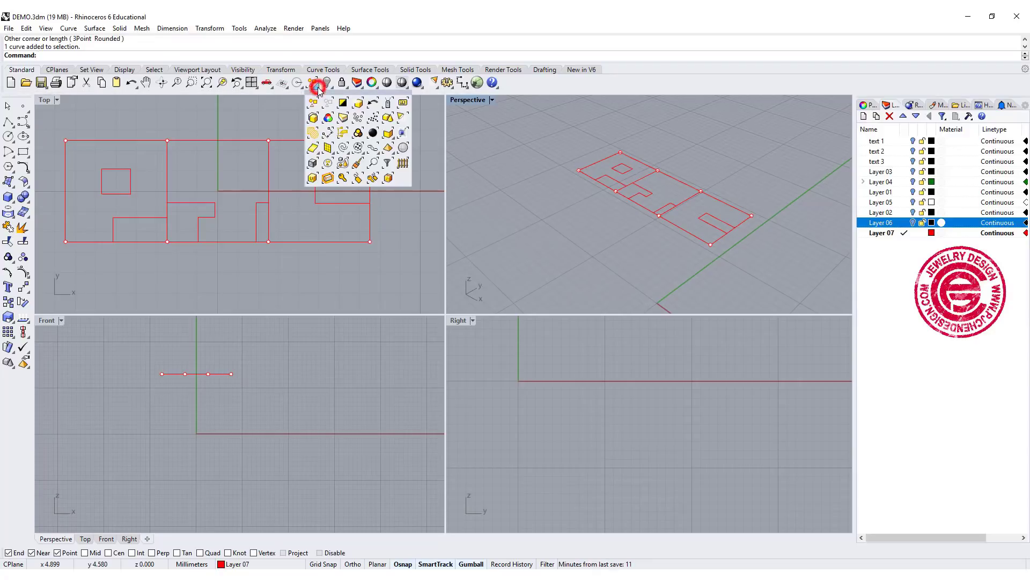
{"action": "left_click", "coordinate": [357, 118]}
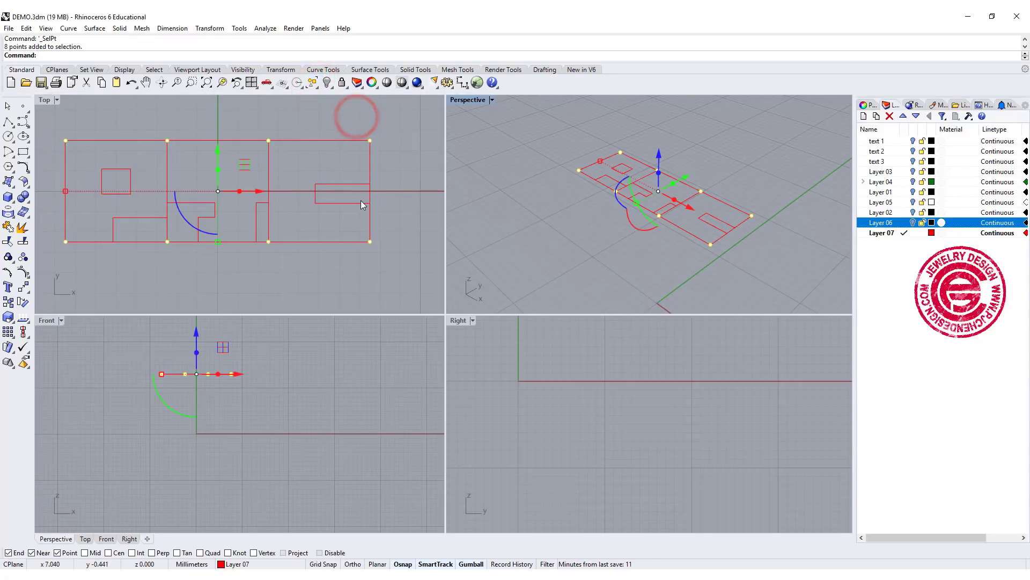
{"action": "key", "text": "Delete"}
{"action": "left_click", "coordinate": [330, 265]}
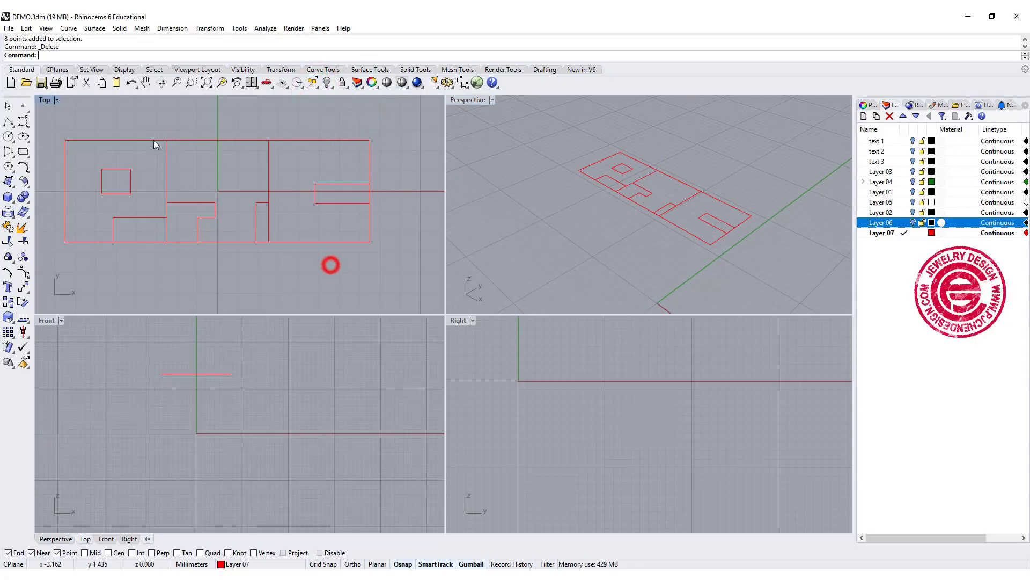
Turn on Layer 06 to show the ring body, then orbit around it in Perspective
{"action": "left_click", "coordinate": [914, 222]}
{"action": "left_click", "coordinate": [692, 151]}
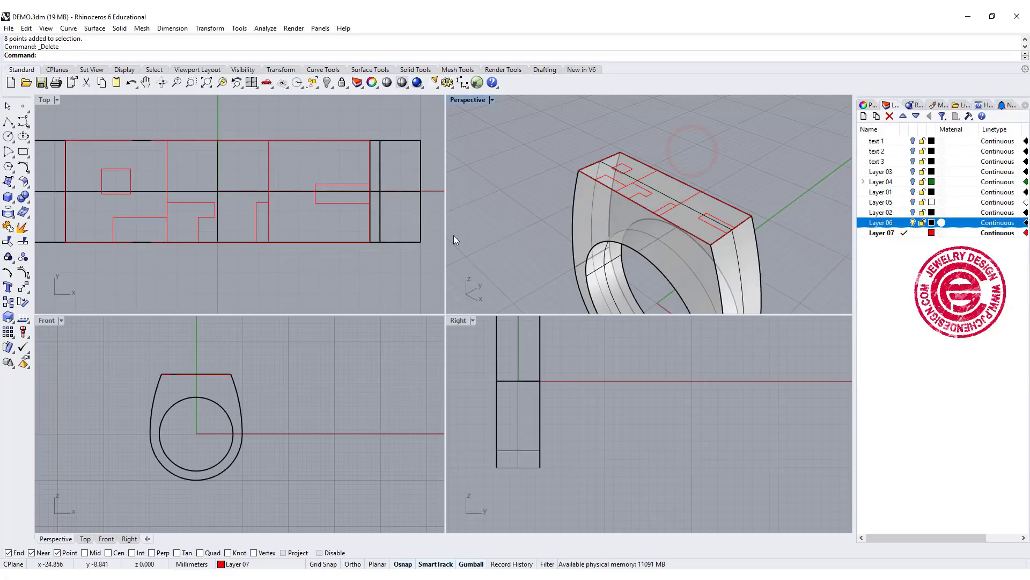
{"action": "right_click_drag", "start_coordinate": [725, 257], "coordinate": [749, 241]}
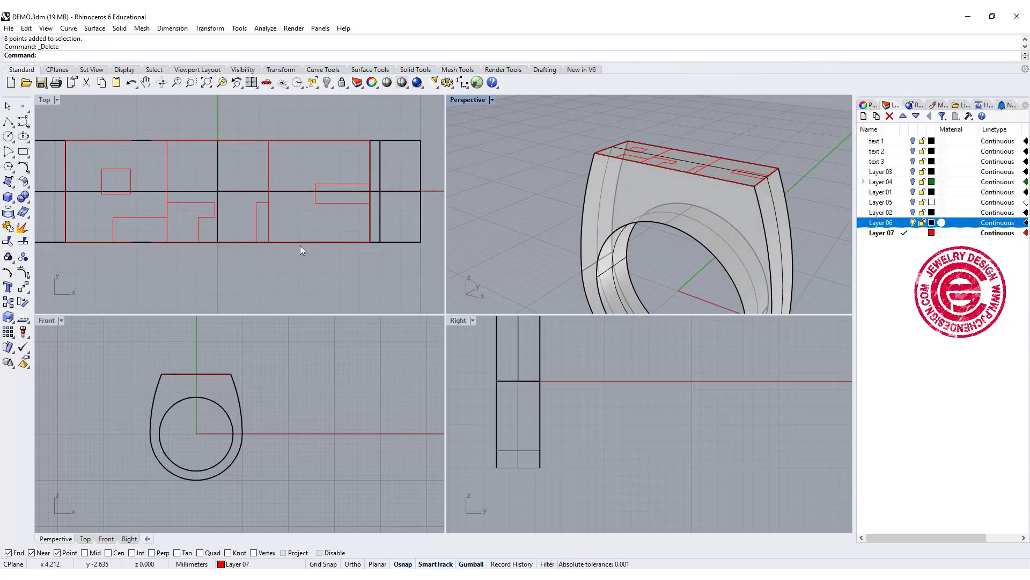
{"action": "scroll", "coordinate": [243, 265], "scroll_direction": "down", "scroll_amount": 2}
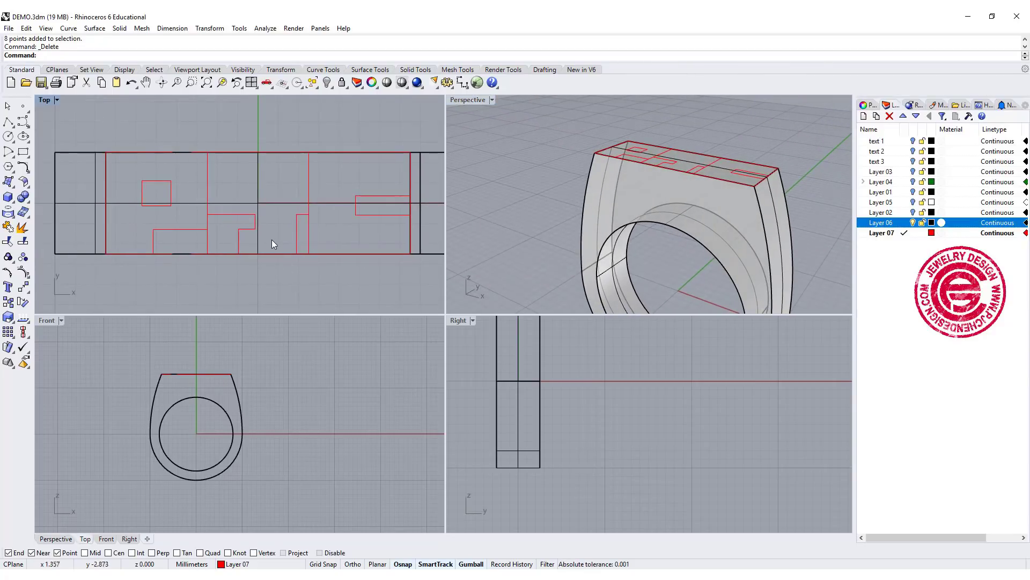
{"action": "scroll", "coordinate": [270, 239], "scroll_direction": "down", "scroll_amount": 1}
{"action": "scroll", "coordinate": [231, 226], "scroll_direction": "up", "scroll_amount": 1}
{"action": "scroll", "coordinate": [216, 224], "scroll_direction": "down", "scroll_amount": 2}
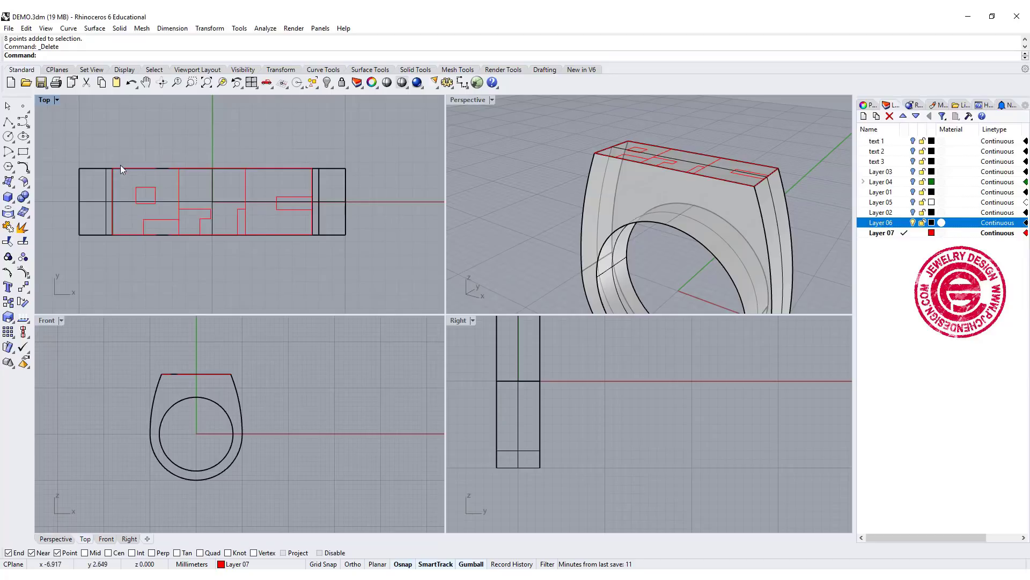
Draw a corner-to-corner plane covering the ring in Top and raise it just below the top face
{"action": "left_click", "coordinate": [14, 189]}
{"action": "left_click", "coordinate": [23, 197]}
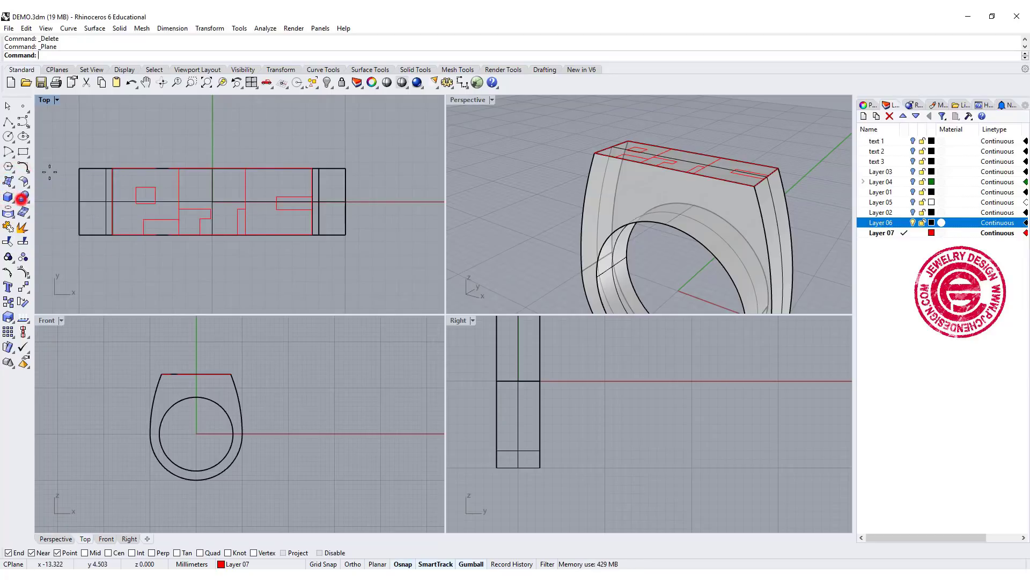
{"action": "left_click", "coordinate": [57, 147]}
{"action": "left_click", "coordinate": [370, 260]}
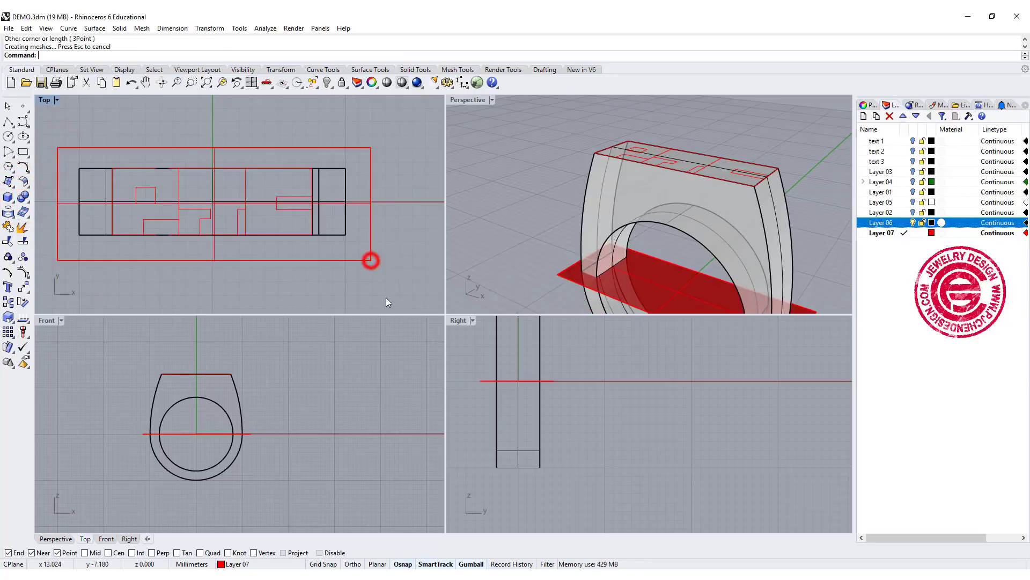
{"action": "left_click", "coordinate": [557, 262]}
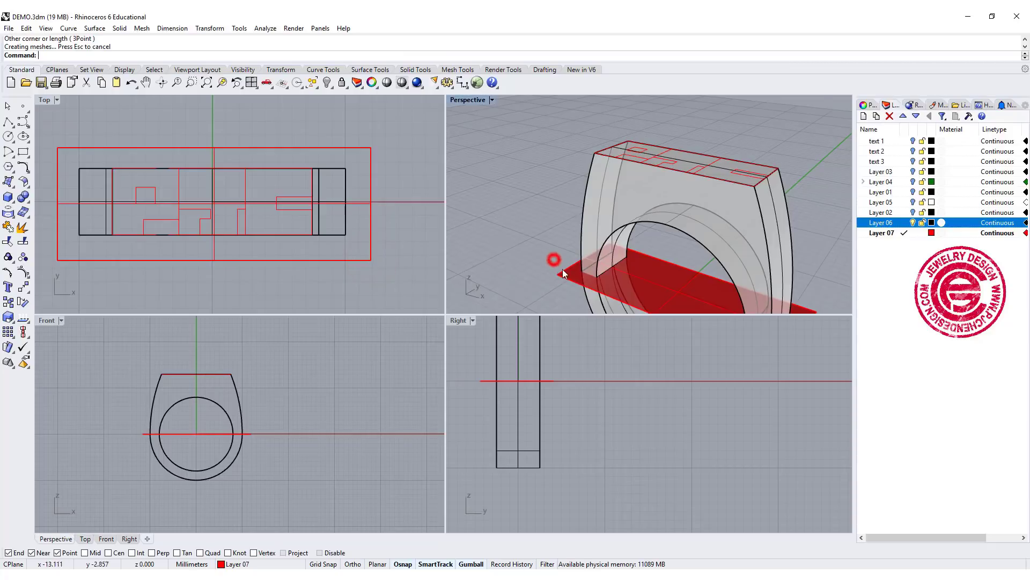
{"action": "left_click_drag", "start_coordinate": [198, 393], "coordinate": [179, 356]}
{"action": "scroll", "coordinate": [214, 367], "scroll_direction": "up", "scroll_amount": 4}
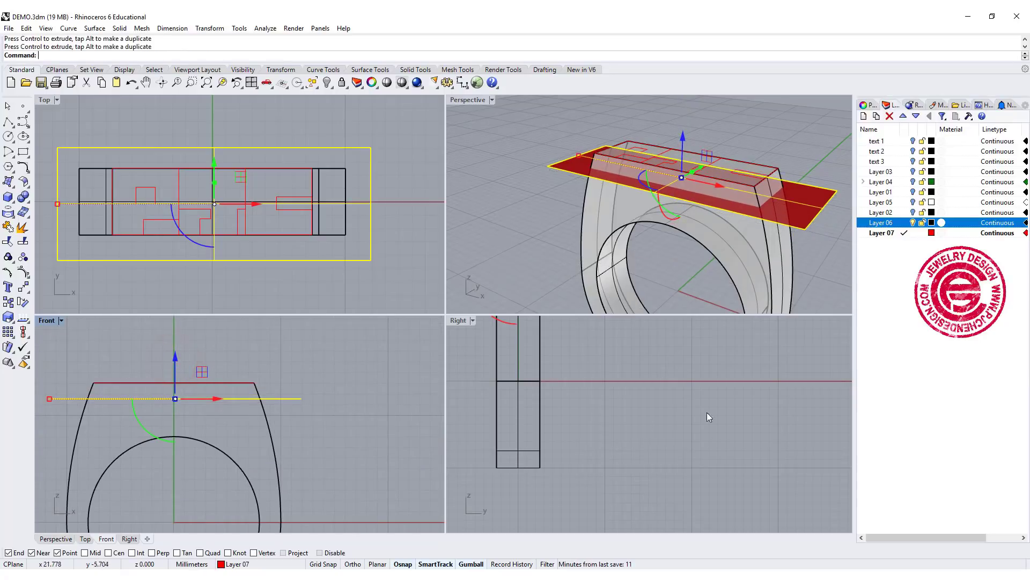
{"action": "left_click", "coordinate": [565, 195]}
{"action": "right_click_drag", "start_coordinate": [563, 198], "coordinate": [518, 124]}
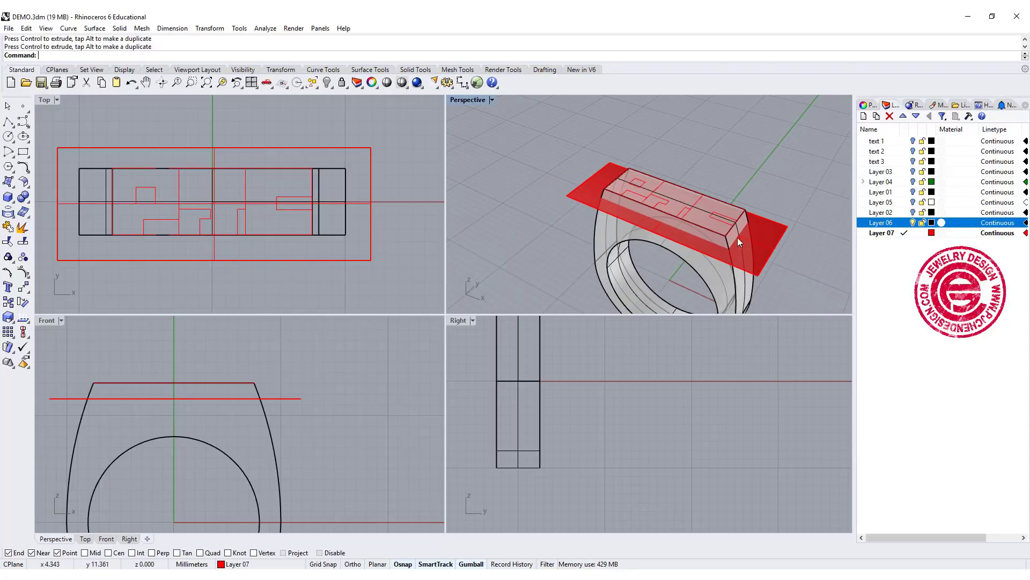
Create the intersection curve between the plane and the ring body, then delete the plane
{"action": "left_click", "coordinate": [94, 28]}
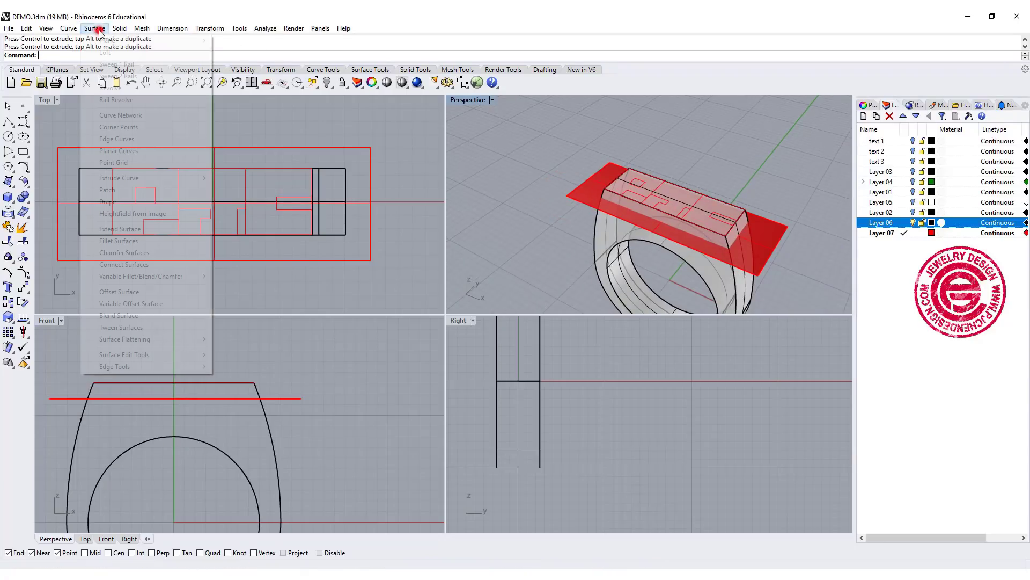
{"action": "mouse_move", "coordinate": [69, 29]}
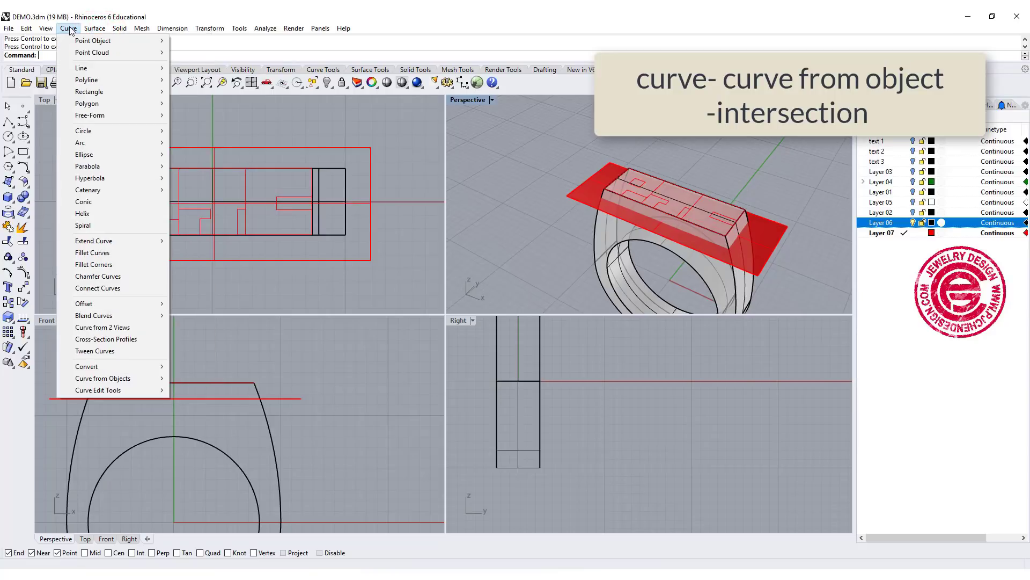
{"action": "mouse_move", "coordinate": [124, 380]}
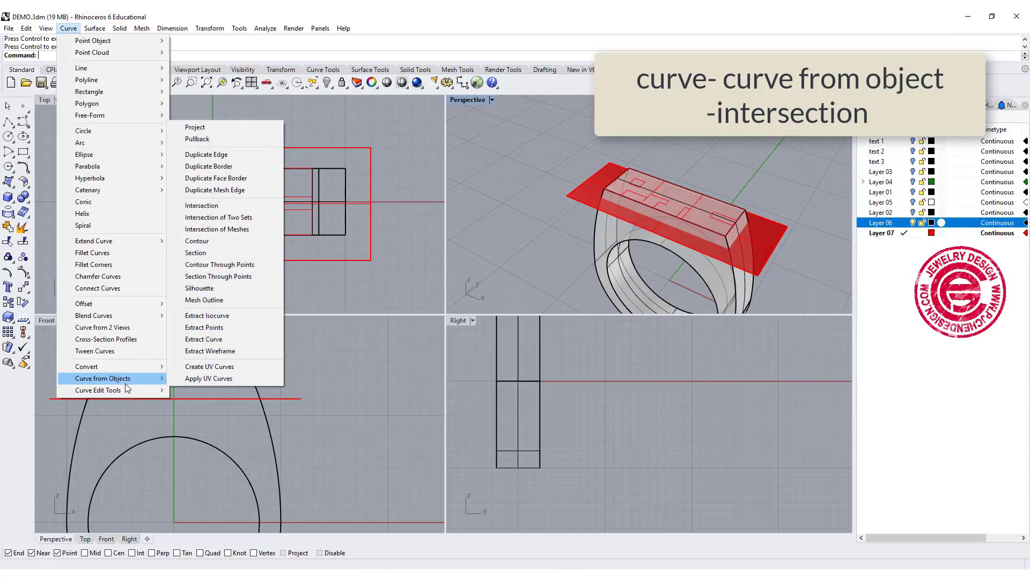
{"action": "left_click", "coordinate": [232, 210]}
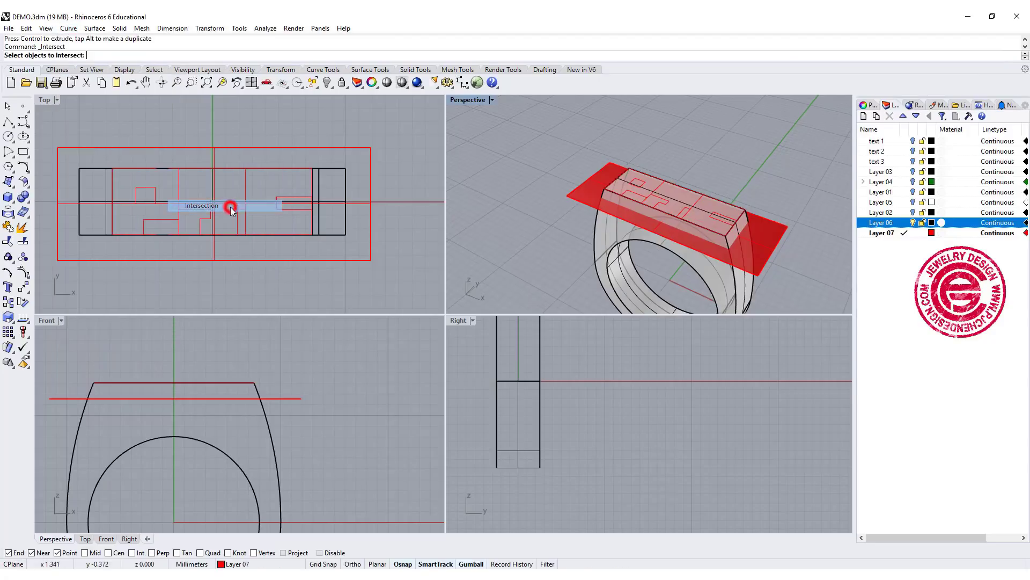
{"action": "left_click", "coordinate": [587, 193]}
{"action": "left_click", "coordinate": [597, 230]}
{"action": "key", "text": "Return"}
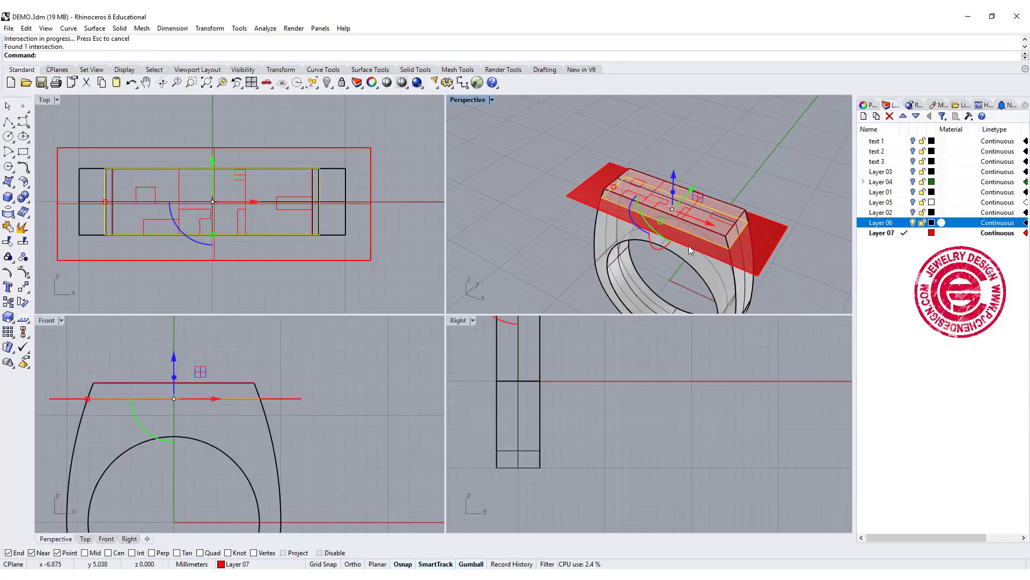
{"action": "left_click", "coordinate": [577, 195]}
{"action": "key", "text": "Delete"}
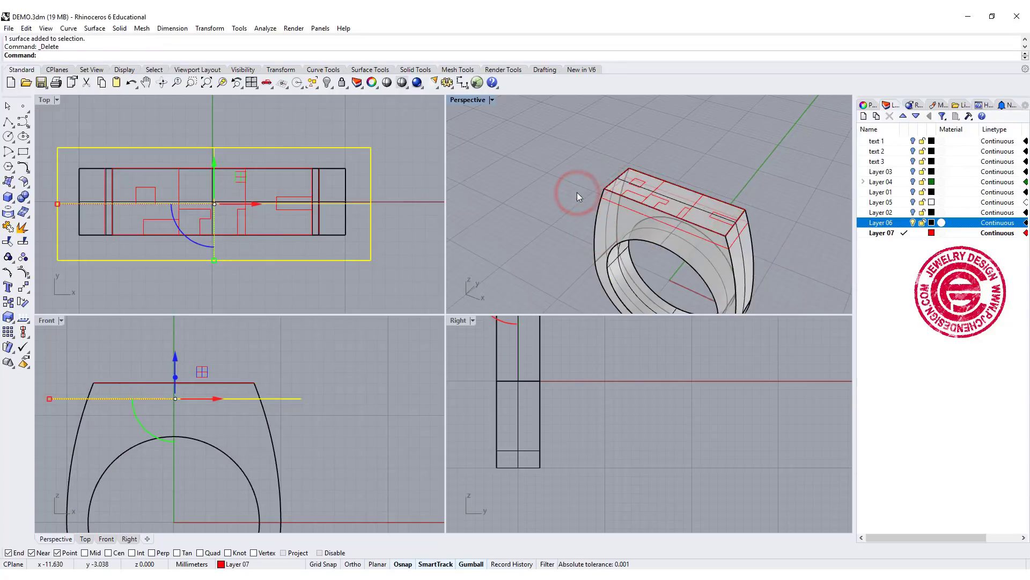
Maximize Perspective, zoom in on the ring head and select the small square letter outline
{"action": "left_click", "coordinate": [630, 213]}
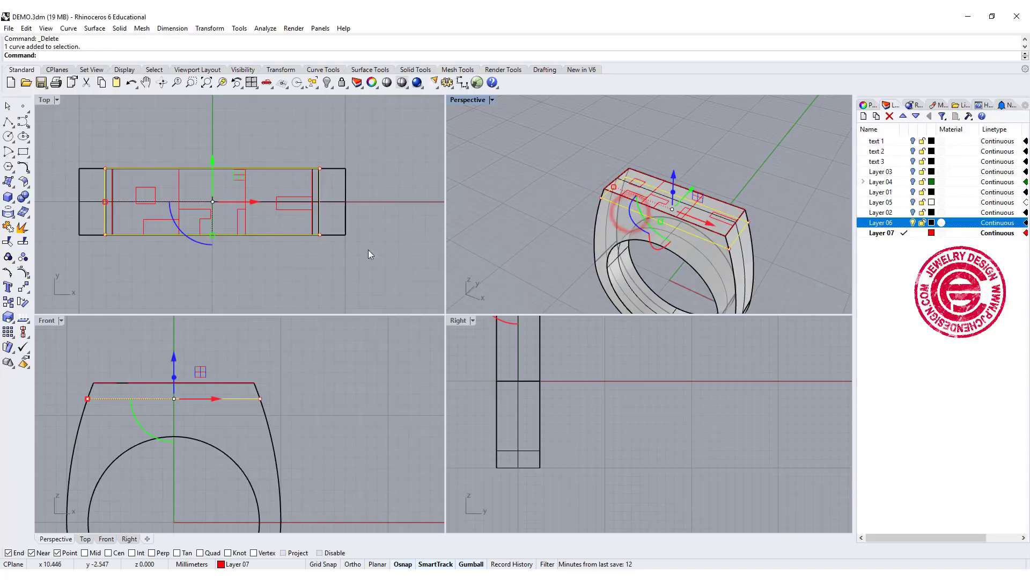
{"action": "right_click_drag", "start_coordinate": [633, 220], "coordinate": [690, 209]}
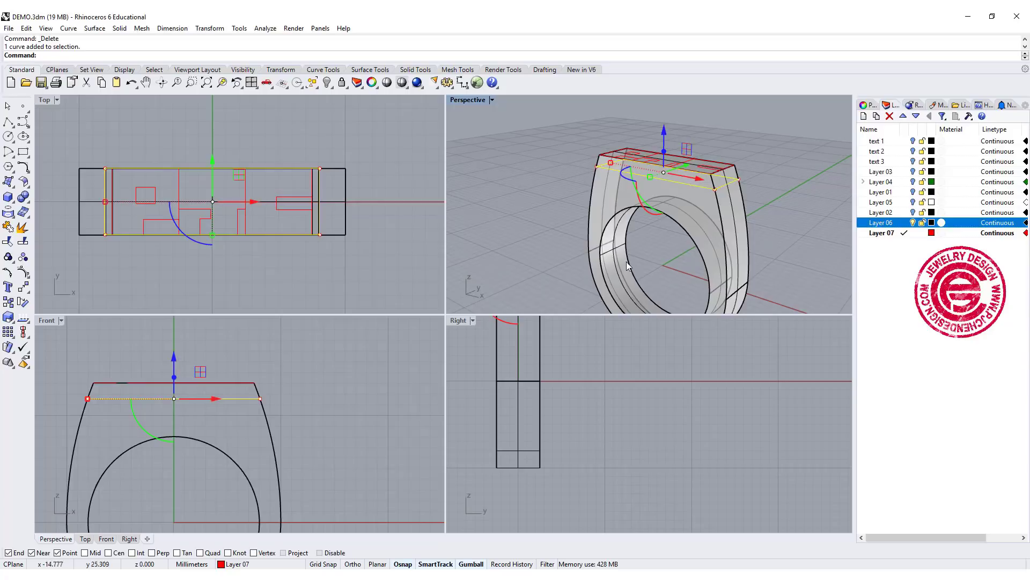
{"action": "right_click_drag", "start_coordinate": [591, 224], "coordinate": [629, 190]}
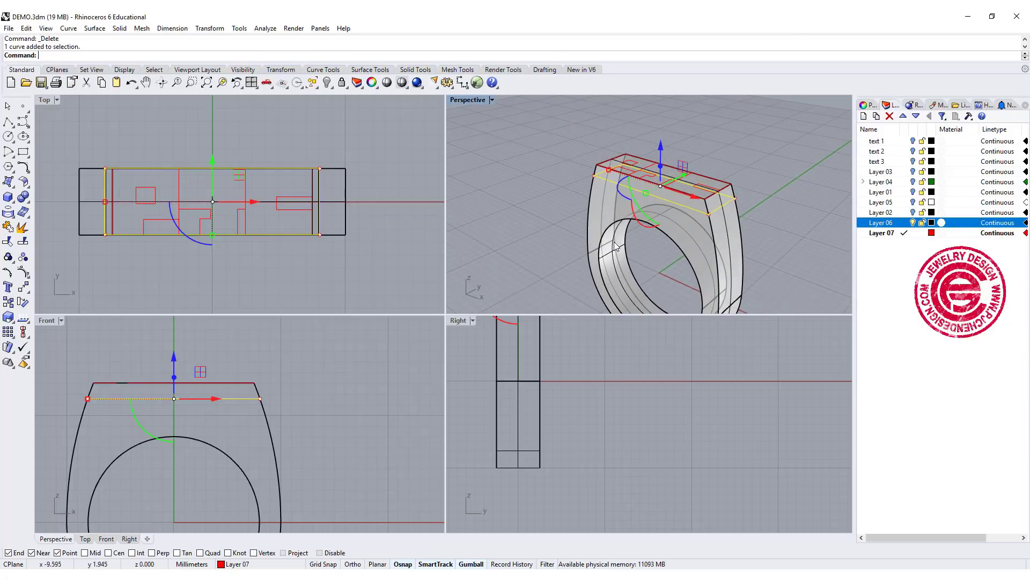
{"action": "double_click", "coordinate": [461, 99]}
{"action": "right_click_drag", "start_coordinate": [369, 318], "coordinate": [433, 362]}
{"action": "scroll", "coordinate": [434, 362], "scroll_direction": "up", "scroll_amount": 2}
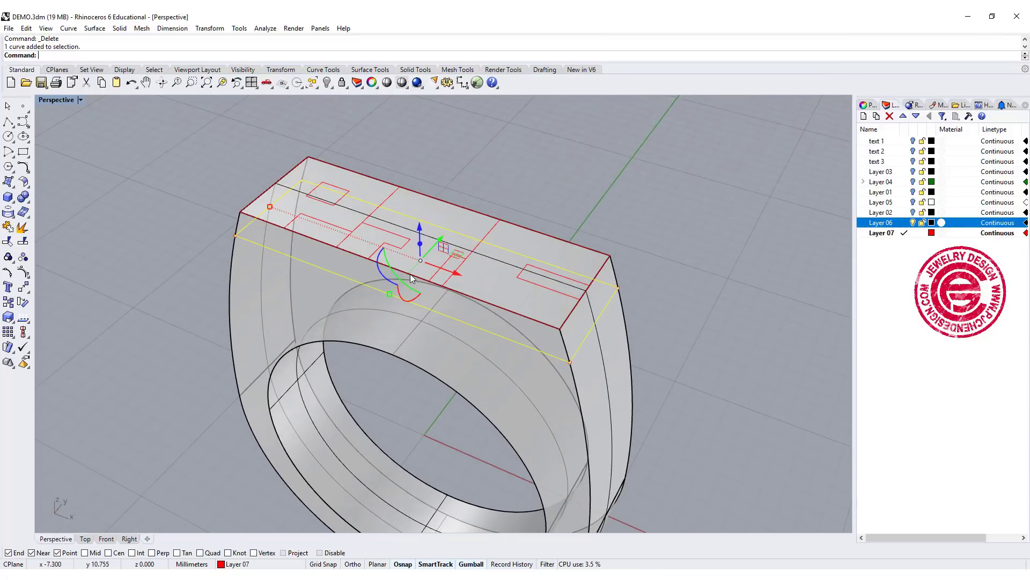
{"action": "left_click", "coordinate": [327, 203]}
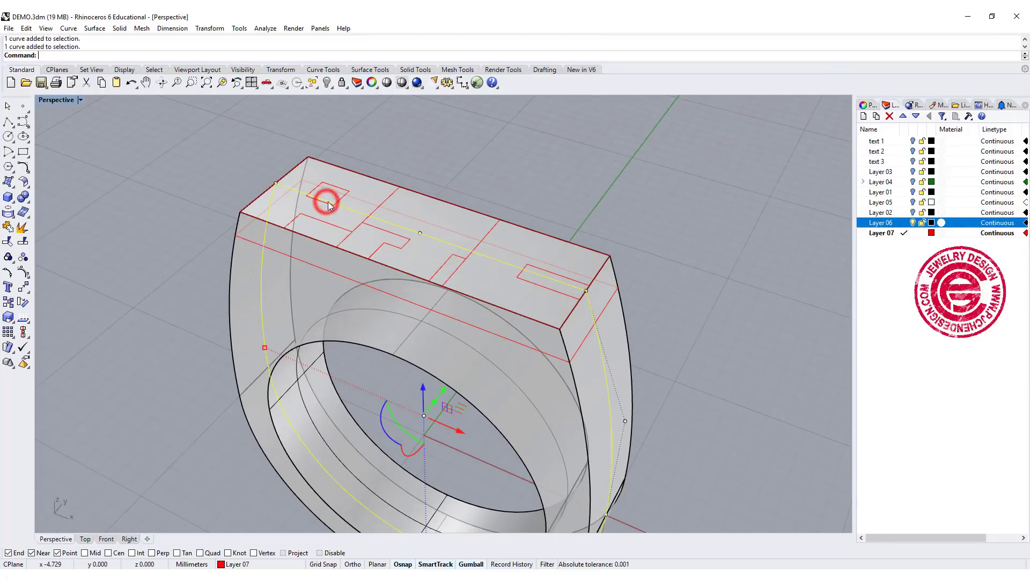
{"action": "left_click", "coordinate": [329, 204]}
{"action": "scroll", "coordinate": [324, 208], "scroll_direction": "up", "scroll_amount": 2}
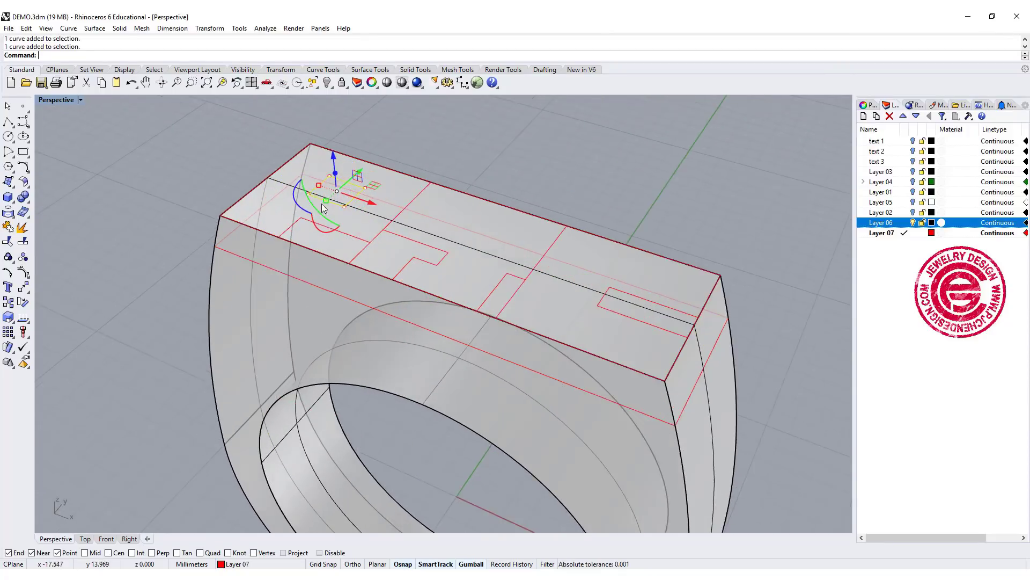
{"action": "scroll", "coordinate": [324, 208], "scroll_direction": "up", "scroll_amount": 2}
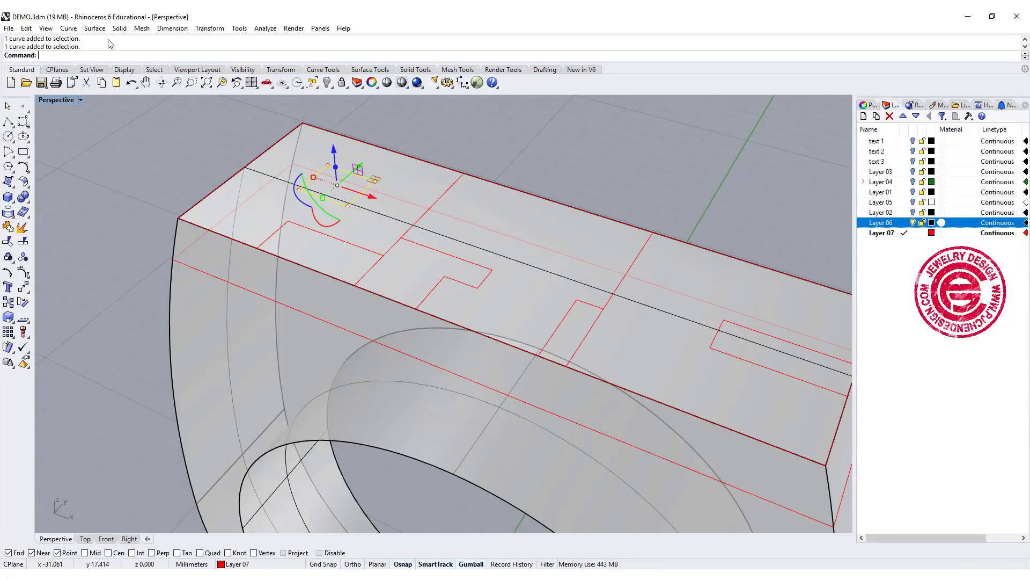
Extrude the small square outline straight in one direction, with BothSides=No, into a box
{"action": "left_click", "coordinate": [119, 28]}
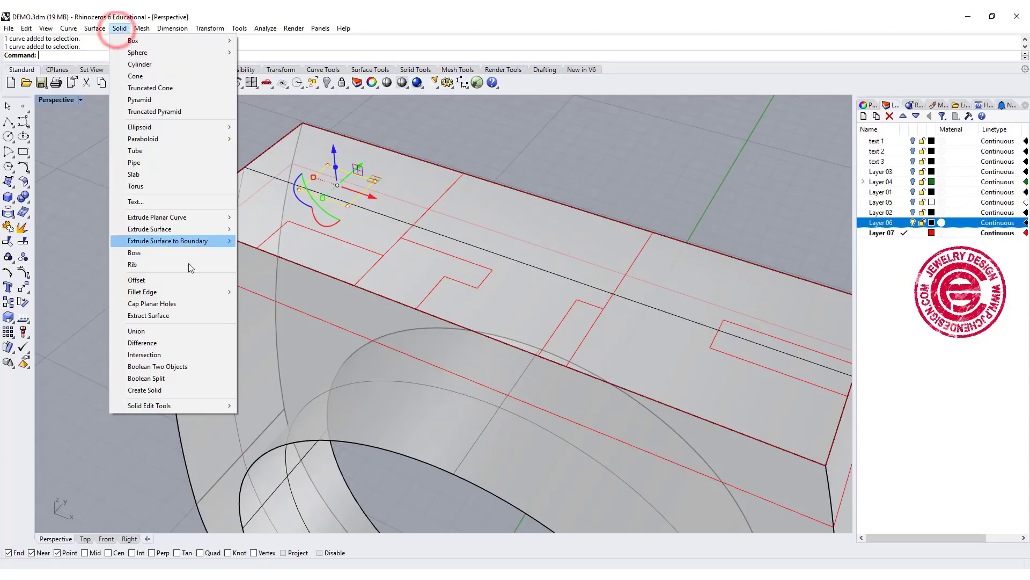
{"action": "mouse_move", "coordinate": [202, 223]}
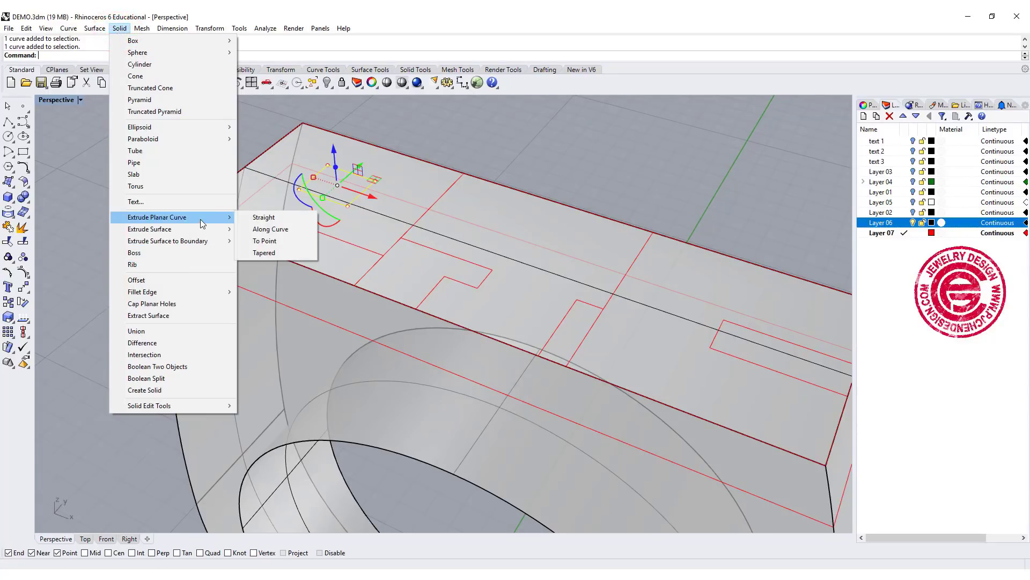
{"action": "left_click", "coordinate": [264, 218]}
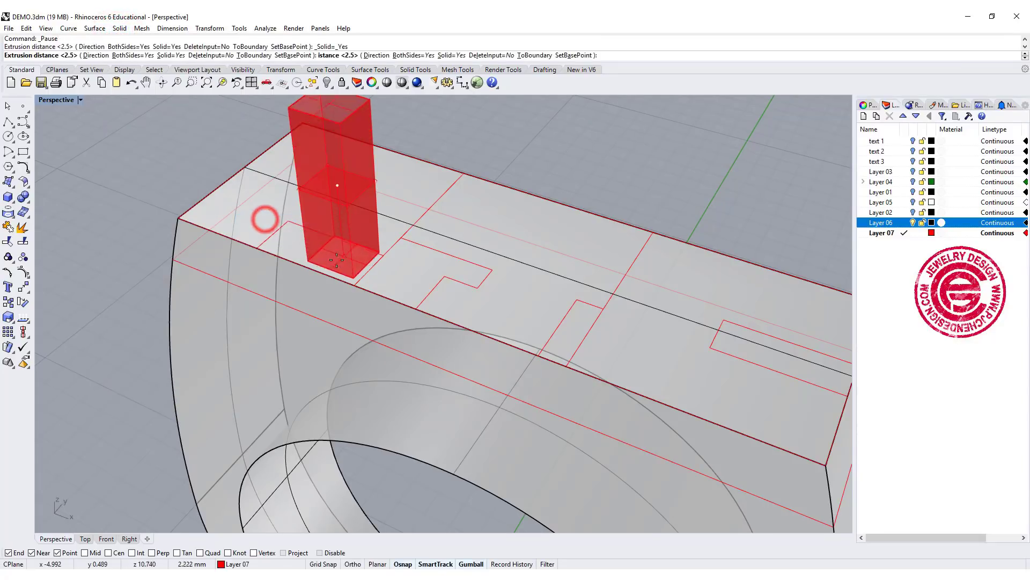
{"action": "left_click", "coordinate": [132, 56]}
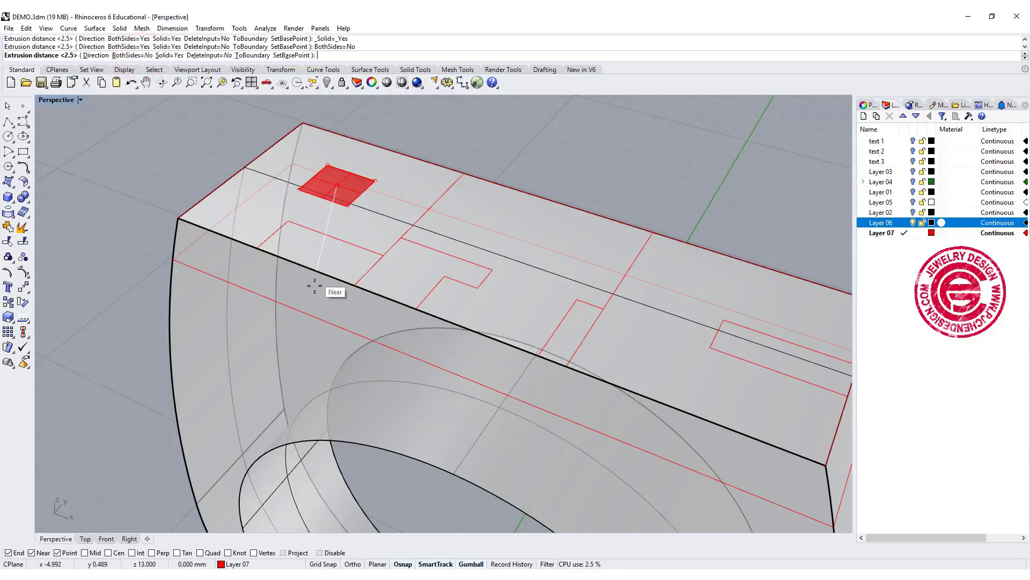
{"action": "left_click", "coordinate": [303, 313]}
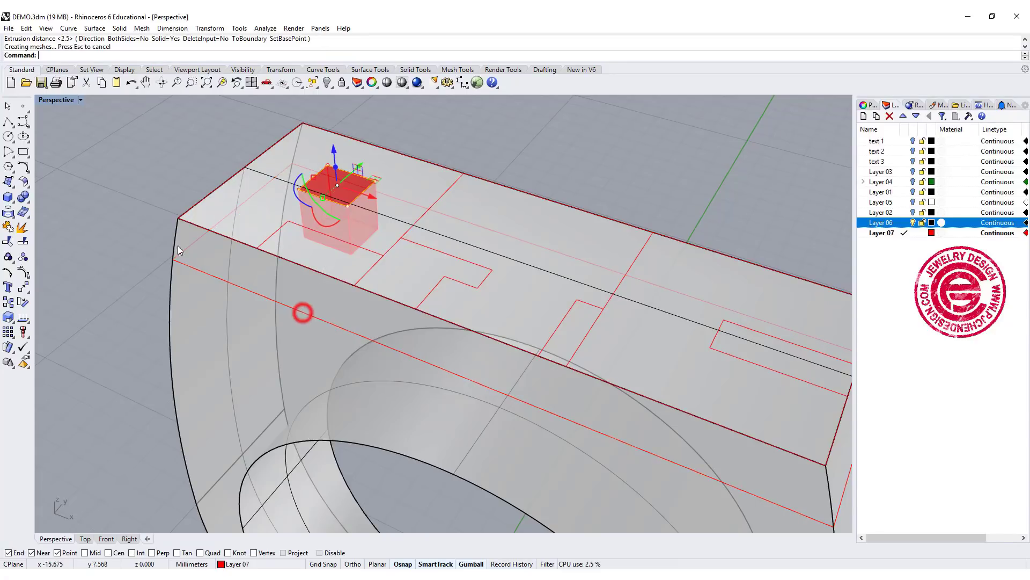
{"action": "right_click_drag", "start_coordinate": [110, 176], "coordinate": [115, 210]}
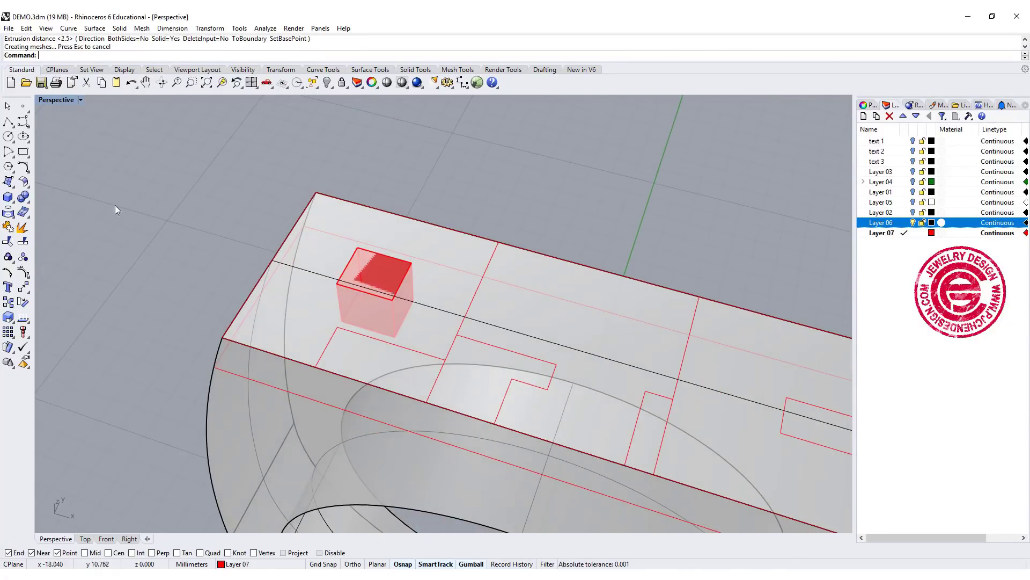
Boolean-subtract the box from the ring to cut a square hole, then inspect it
{"action": "left_click", "coordinate": [27, 200]}
{"action": "left_click", "coordinate": [53, 200]}
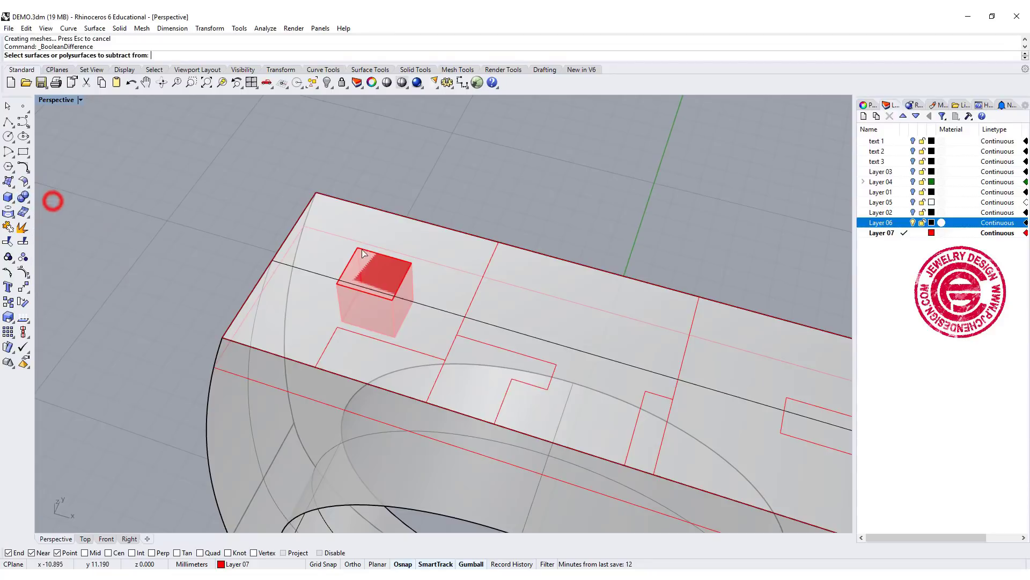
{"action": "left_click", "coordinate": [364, 217]}
{"action": "key", "text": "Return"}
{"action": "left_click", "coordinate": [375, 269]}
{"action": "key", "text": "Return"}
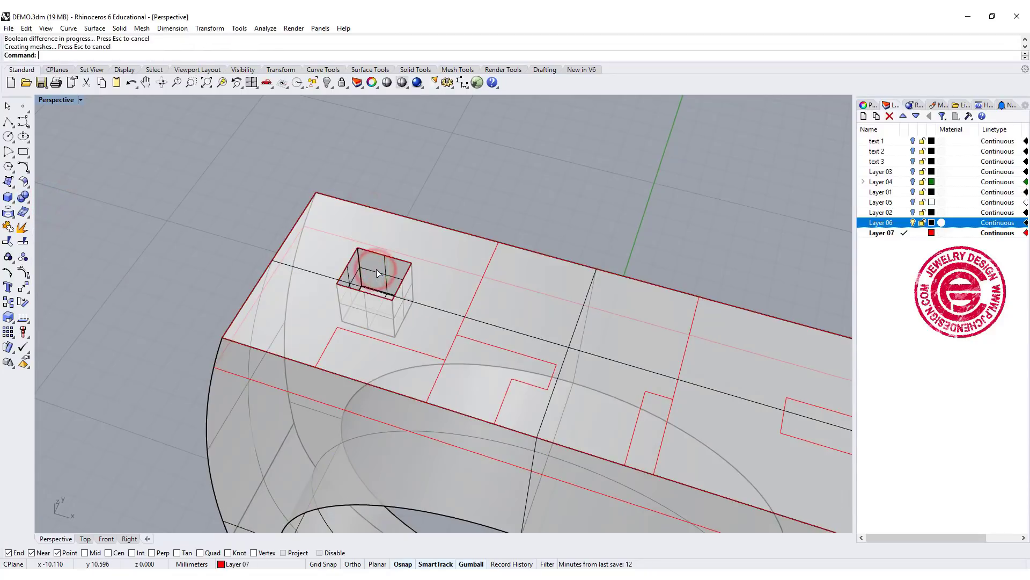
{"action": "right_click_drag", "start_coordinate": [375, 269], "coordinate": [488, 356]}
{"action": "scroll", "coordinate": [392, 255], "scroll_direction": "down", "scroll_amount": 5}
{"action": "scroll", "coordinate": [391, 256], "scroll_direction": "up", "scroll_amount": 5}
{"action": "right_click_drag", "start_coordinate": [392, 256], "coordinate": [406, 291]}
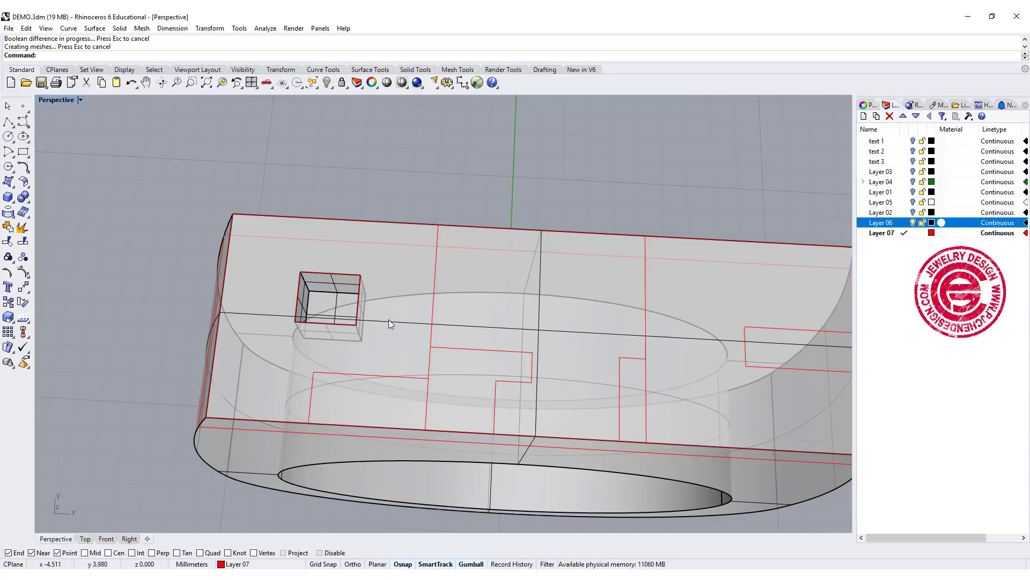
{"action": "right_click_drag", "start_coordinate": [372, 338], "coordinate": [358, 313]}
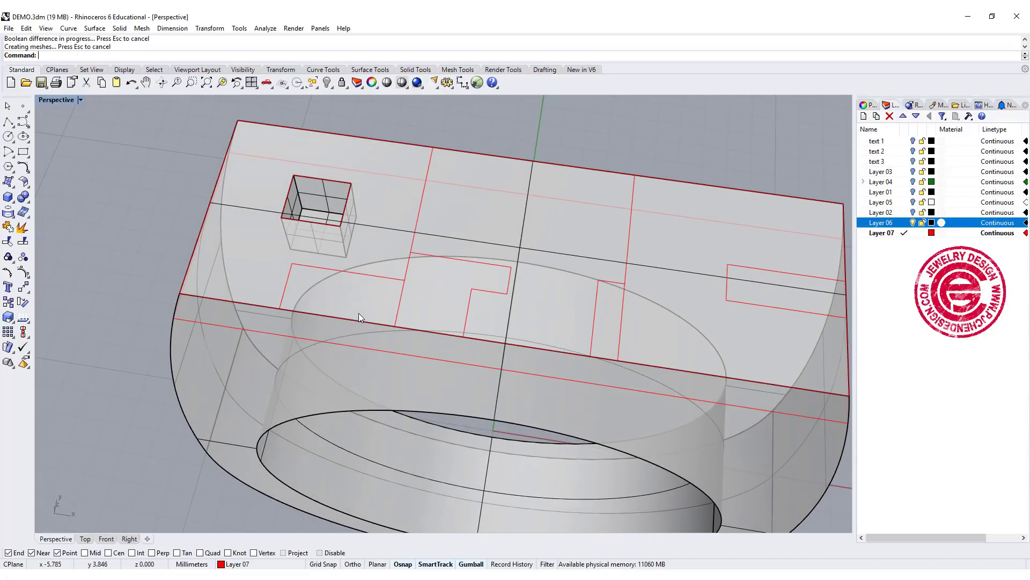
Undo the square hole cut and delete the straight box extrusion
{"action": "key", "text": "ctrl+z"}
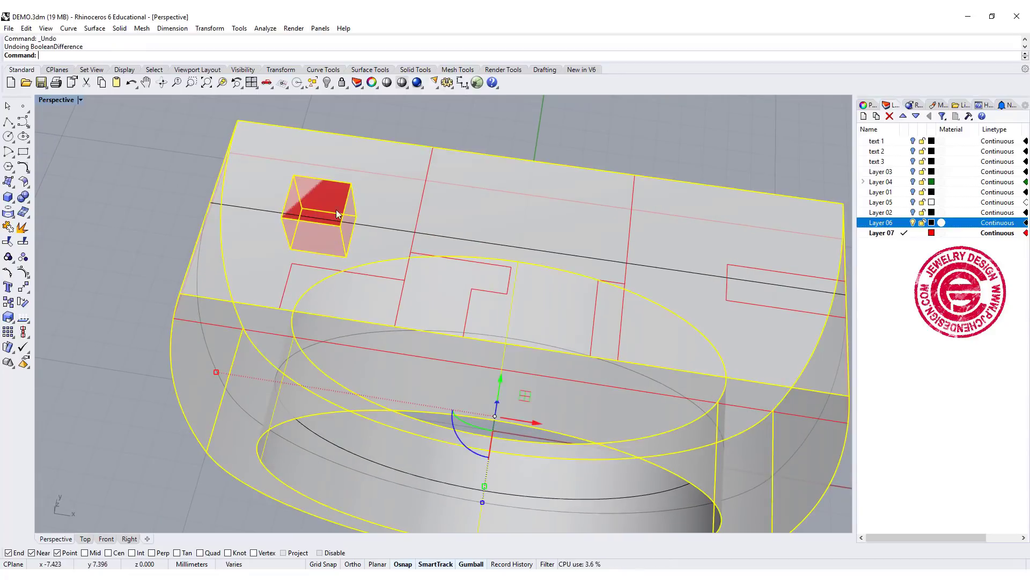
{"action": "left_click", "coordinate": [337, 213]}
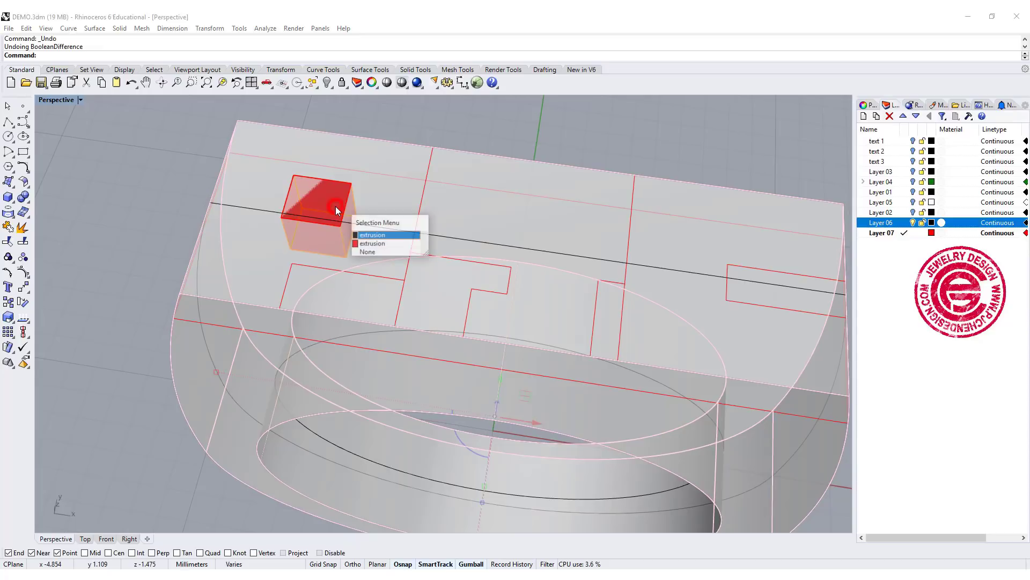
{"action": "left_click", "coordinate": [372, 244]}
{"action": "key", "text": "Delete"}
{"action": "scroll", "coordinate": [364, 249], "scroll_direction": "down", "scroll_amount": 3}
{"action": "right_click_drag", "start_coordinate": [360, 253], "coordinate": [356, 272], "text": "shift"}
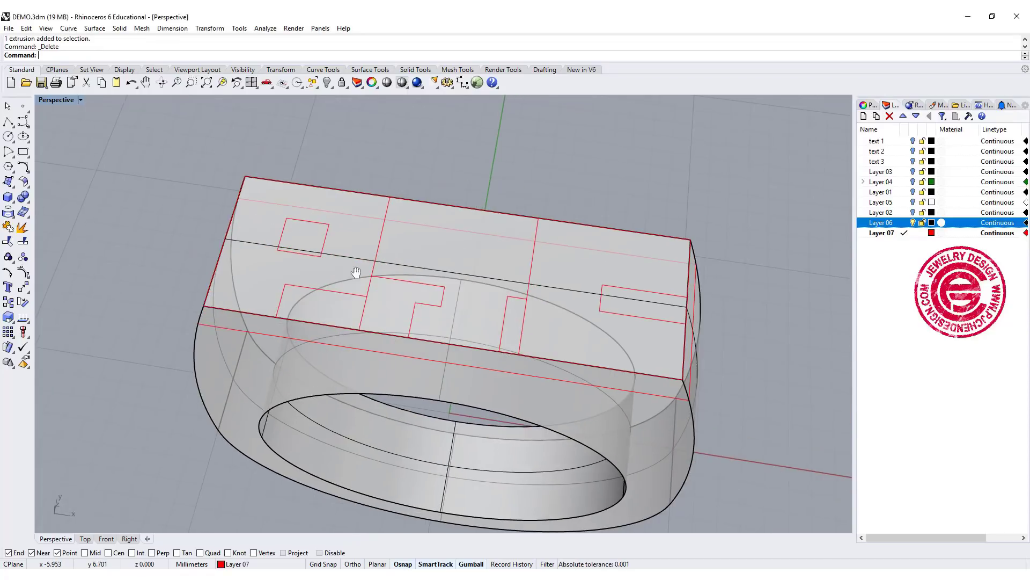
{"action": "scroll", "coordinate": [356, 272], "scroll_direction": "up", "scroll_amount": 3}
Extrude the square outline as a tapered solid with a 3° draft, about 2.17 mm deep
{"action": "left_click", "coordinate": [119, 28]}
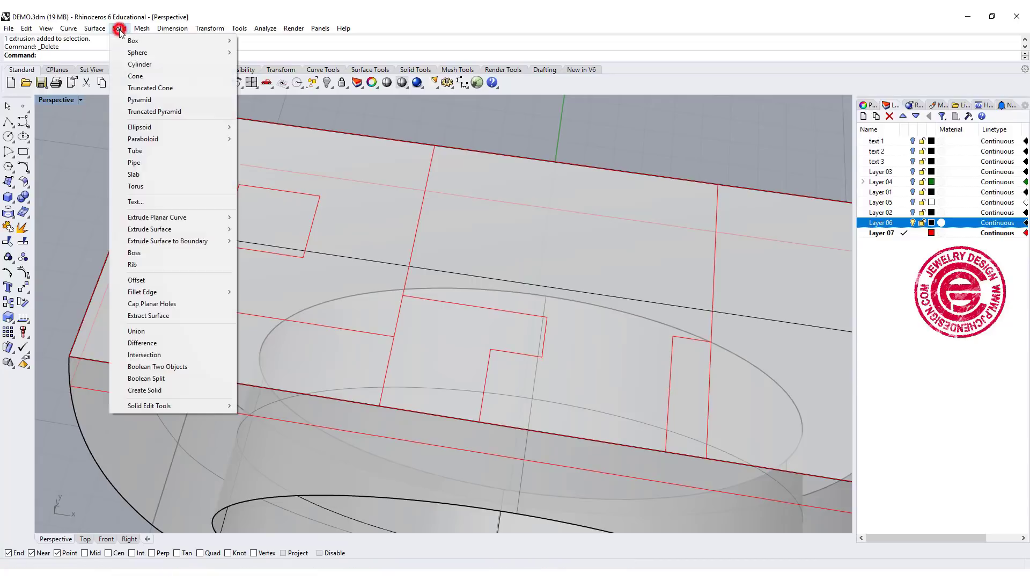
{"action": "mouse_move", "coordinate": [168, 221]}
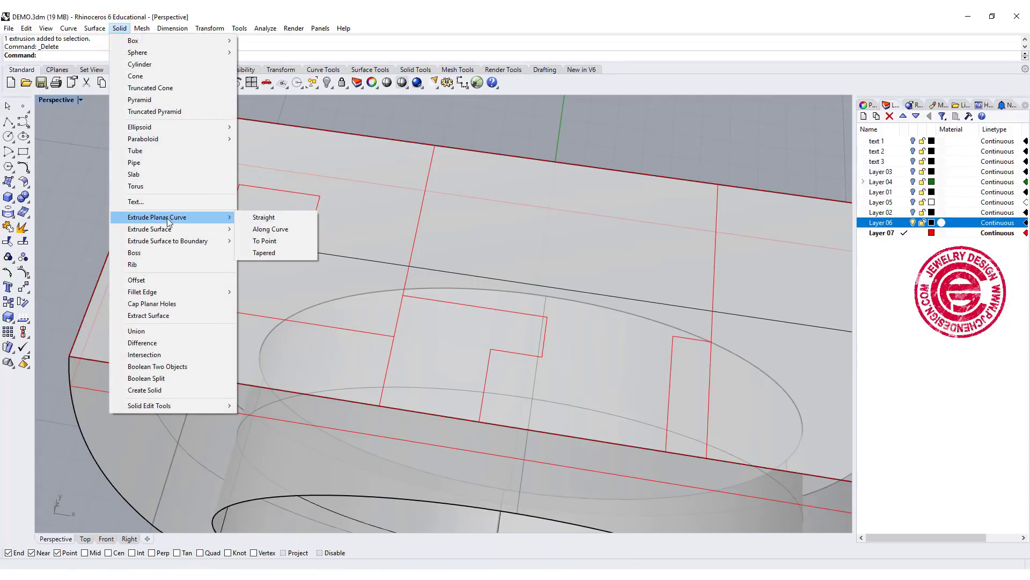
{"action": "left_click", "coordinate": [257, 216]}
{"action": "left_click", "coordinate": [117, 30]}
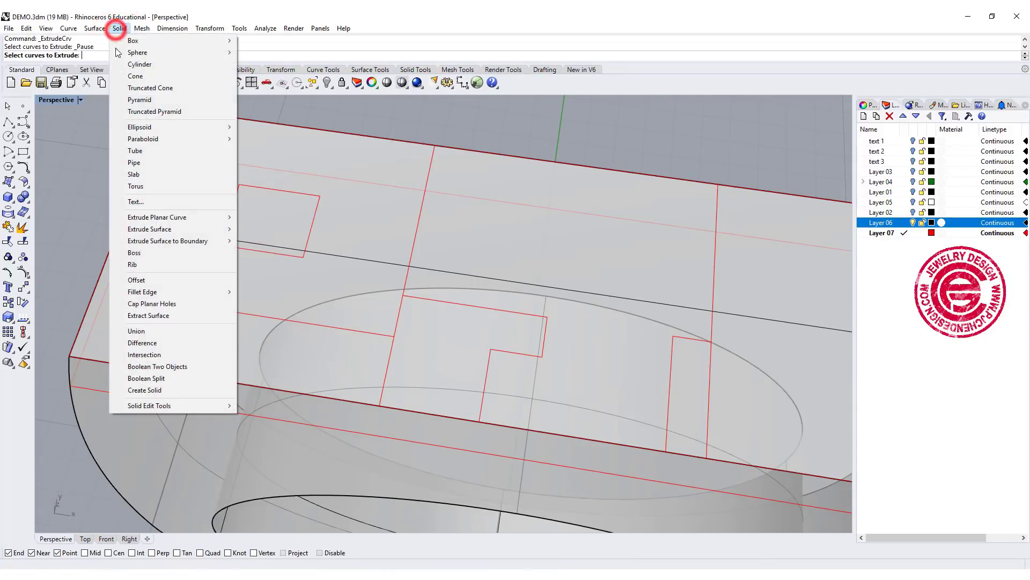
{"action": "mouse_move", "coordinate": [142, 218]}
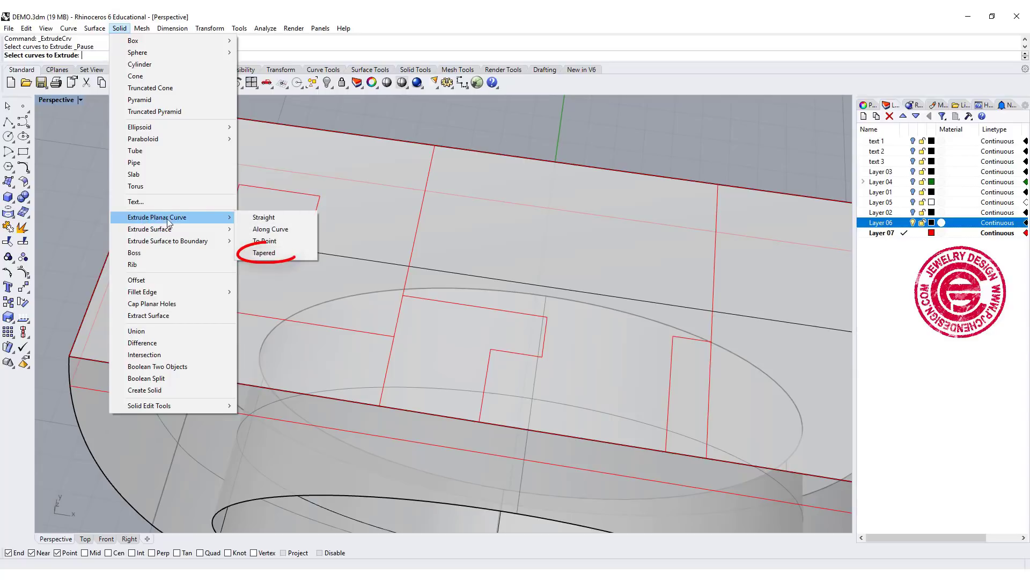
{"action": "left_click", "coordinate": [272, 253]}
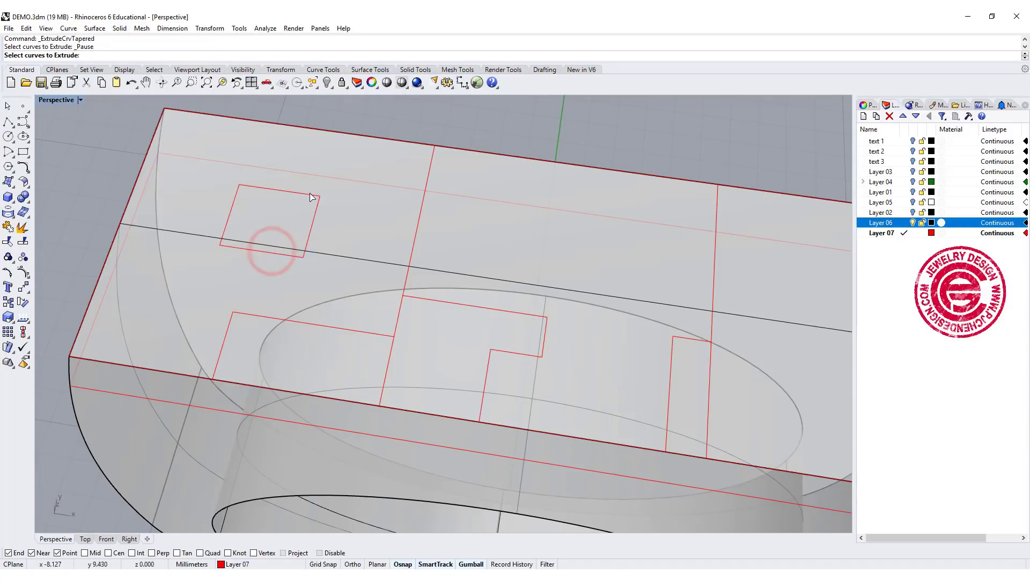
{"action": "left_click", "coordinate": [311, 227]}
{"action": "right_click", "coordinate": [314, 218]}
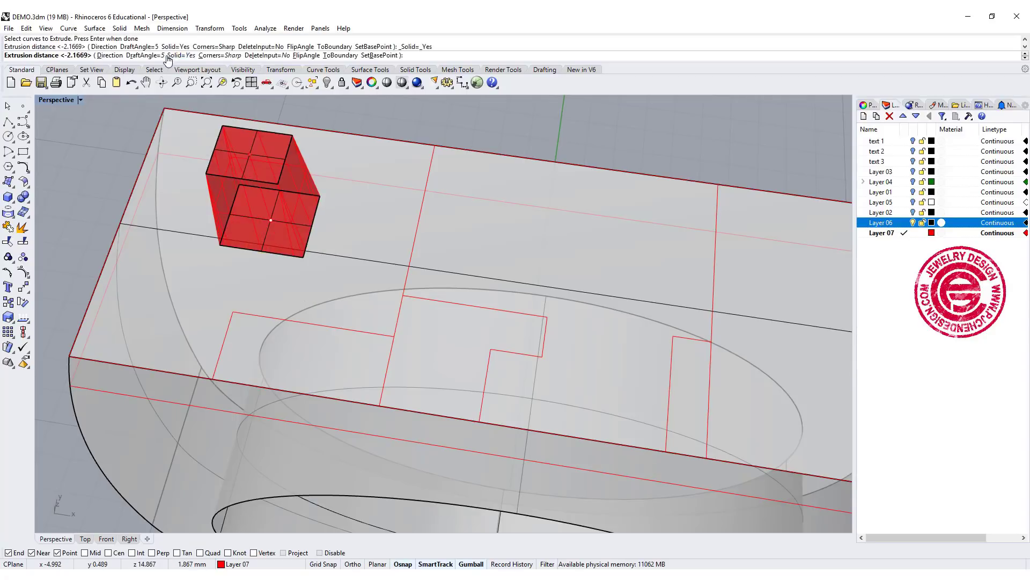
{"action": "left_click", "coordinate": [148, 56]}
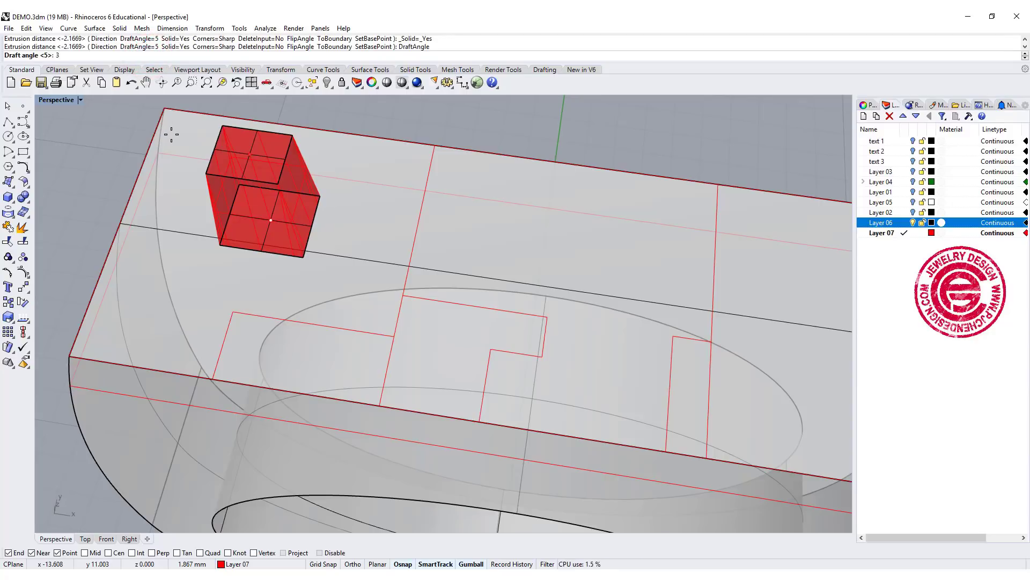
{"action": "key", "text": "Return"}
{"action": "scroll", "coordinate": [172, 132], "scroll_direction": "down", "scroll_amount": 5}
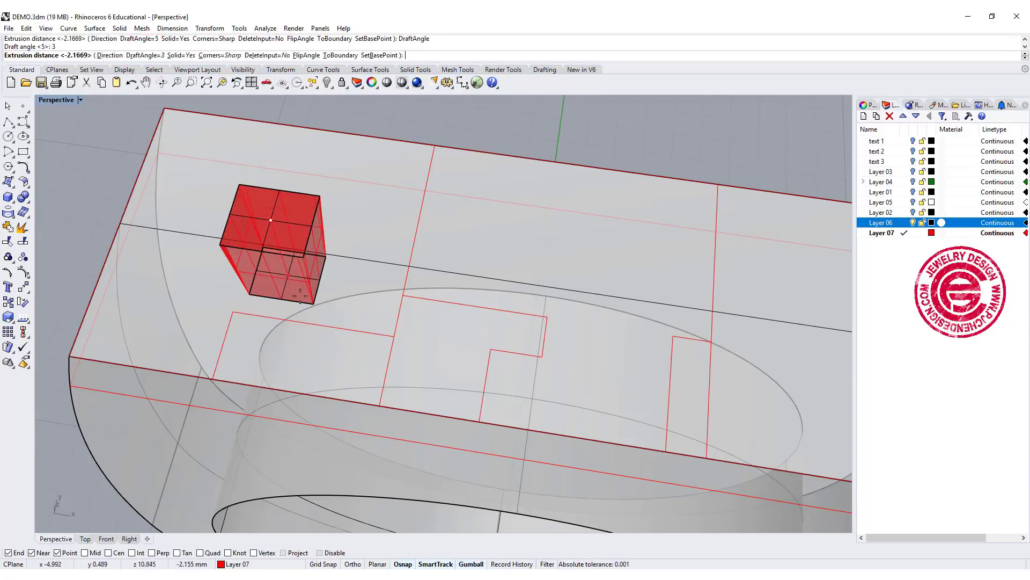
{"action": "right_click_drag", "start_coordinate": [301, 279], "coordinate": [269, 252]}
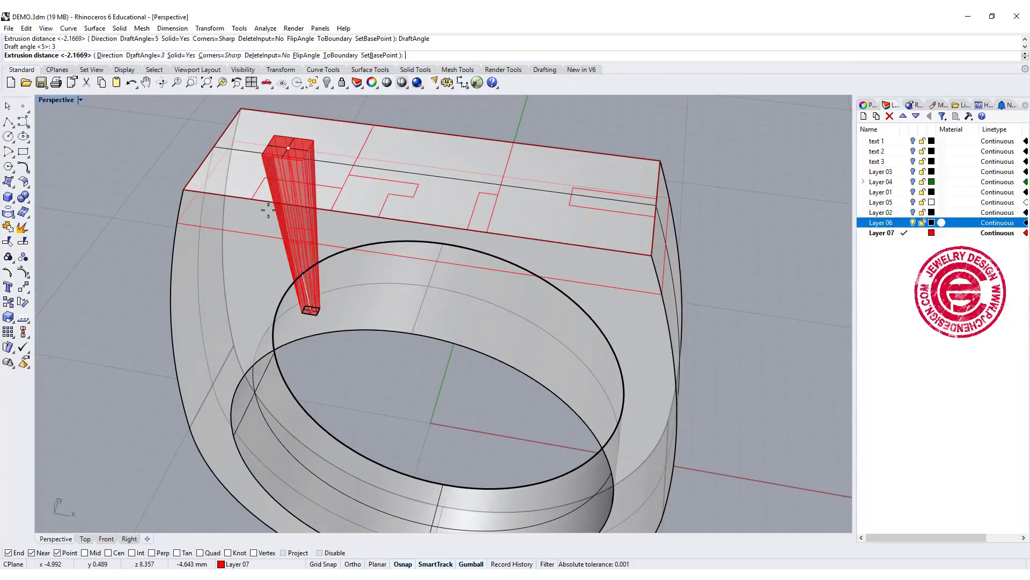
{"action": "left_click", "coordinate": [242, 236]}
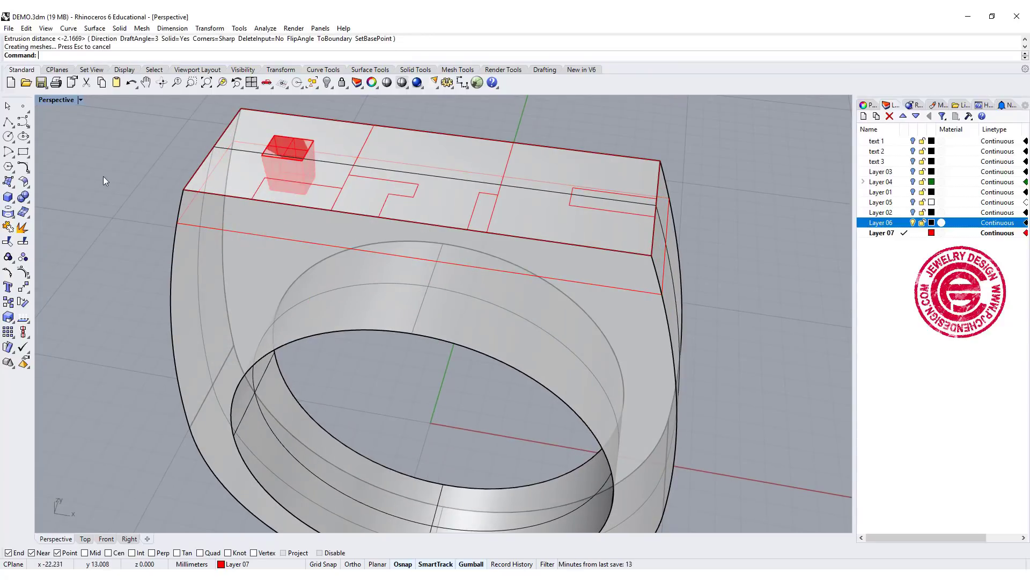
Boolean-subtract the tapered box from the ring to cut a tapered square pocket
{"action": "left_click", "coordinate": [24, 196]}
{"action": "left_click", "coordinate": [51, 201]}
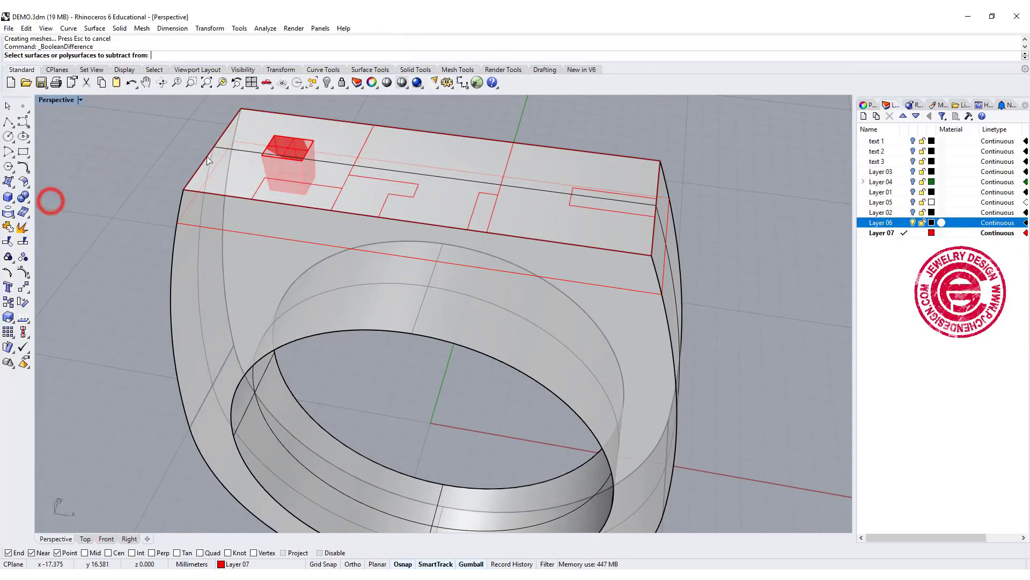
{"action": "left_click", "coordinate": [206, 156]}
{"action": "key", "text": "Return"}
{"action": "left_click", "coordinate": [284, 156]}
{"action": "key", "text": "Return"}
{"action": "scroll", "coordinate": [273, 156], "scroll_direction": "up", "scroll_amount": 3}
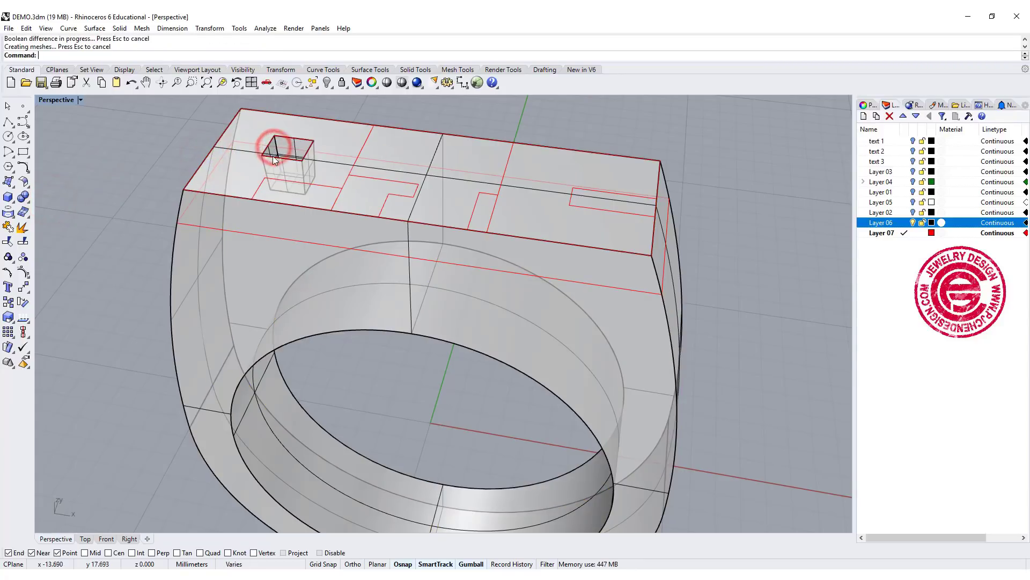
{"action": "scroll", "coordinate": [317, 174], "scroll_direction": "down", "scroll_amount": 5}
Orbit the Perspective view to inspect the pocket from the top and sides
{"action": "right_click_drag", "start_coordinate": [313, 174], "coordinate": [299, 251]}
{"action": "scroll", "coordinate": [301, 319], "scroll_direction": "up", "scroll_amount": 2}
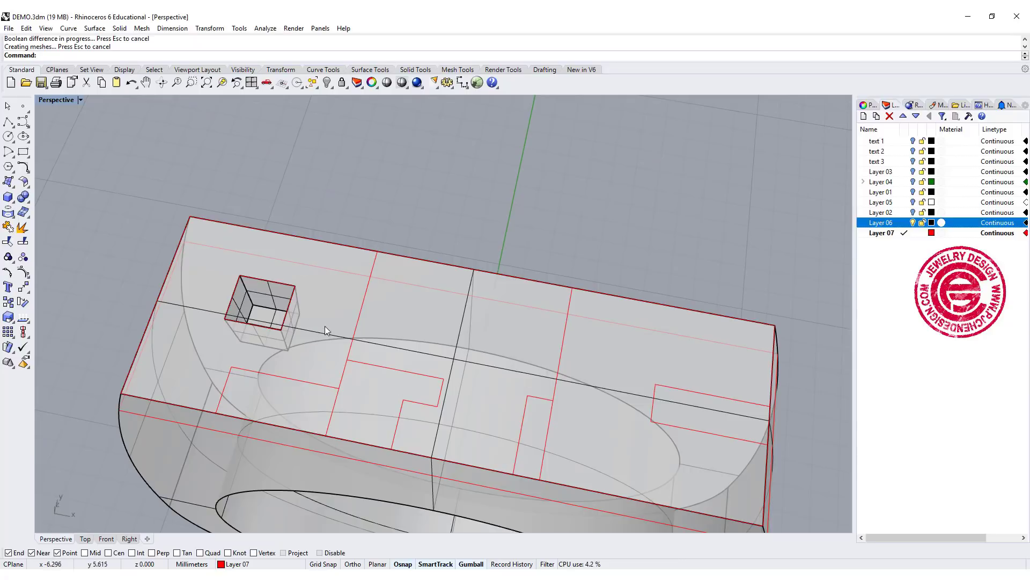
{"action": "right_click_drag", "start_coordinate": [276, 328], "coordinate": [366, 241]}
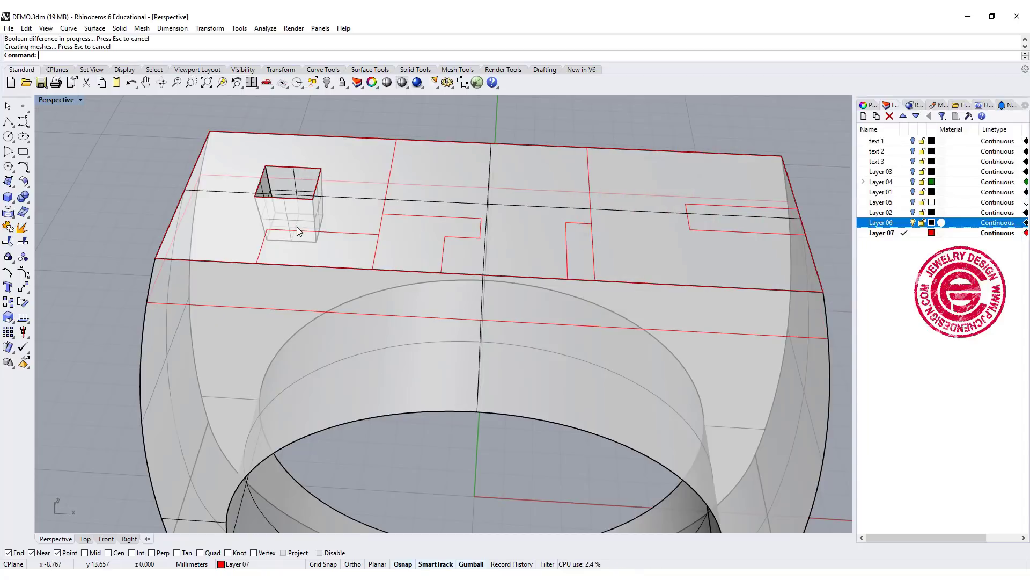
{"action": "right_click_drag", "start_coordinate": [298, 226], "coordinate": [297, 230]}
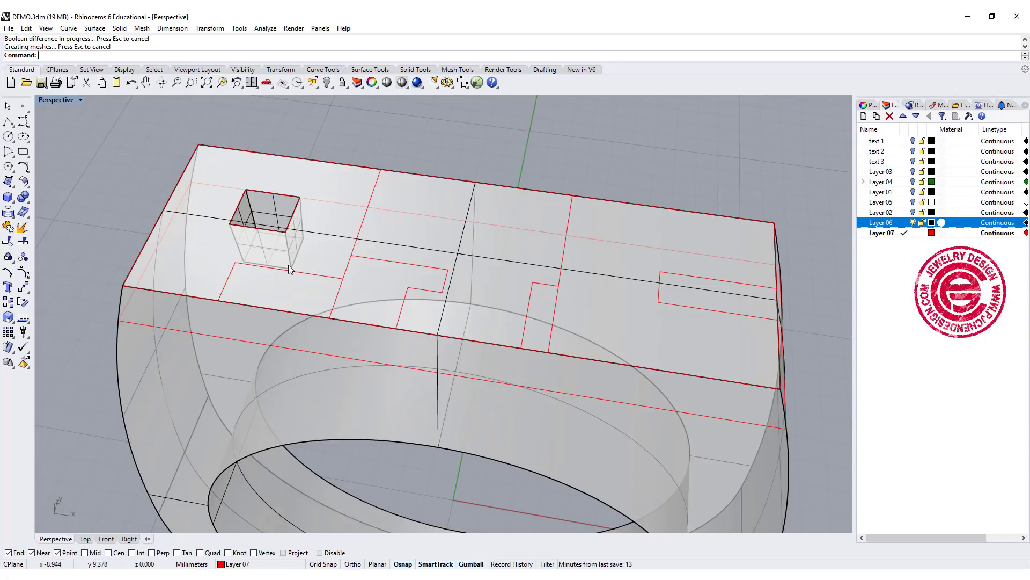
{"action": "right_click_drag", "start_coordinate": [289, 265], "coordinate": [308, 226]}
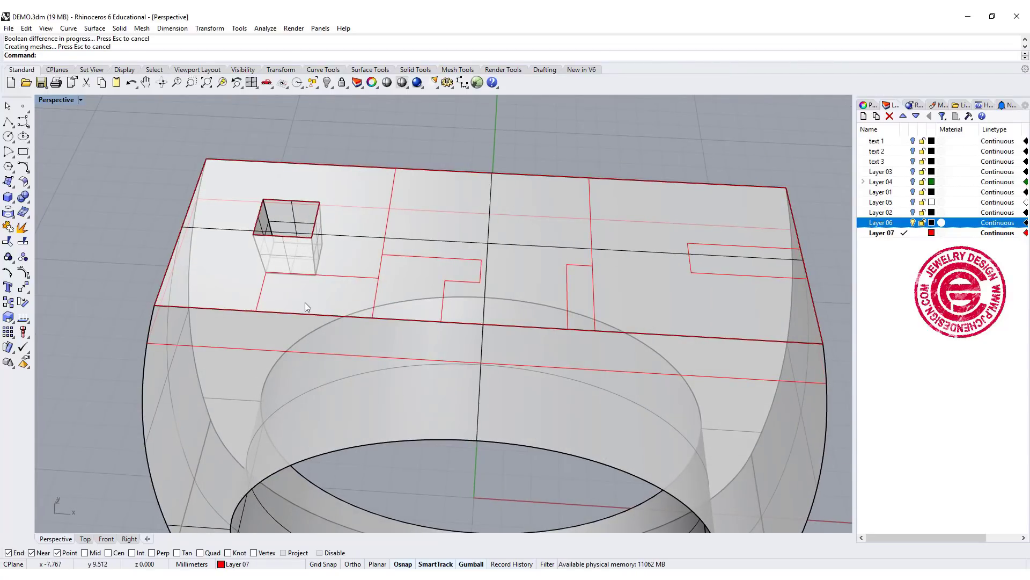
{"action": "mouse_move", "coordinate": [333, 279]}
{"action": "right_mouse_down"}
{"action": "mouse_move", "coordinate": [368, 294]}
{"action": "mouse_move", "coordinate": [341, 287]}
{"action": "mouse_move", "coordinate": [329, 253]}
{"action": "mouse_move", "coordinate": [367, 253]}
{"action": "mouse_move", "coordinate": [322, 274]}
{"action": "right_mouse_up"}
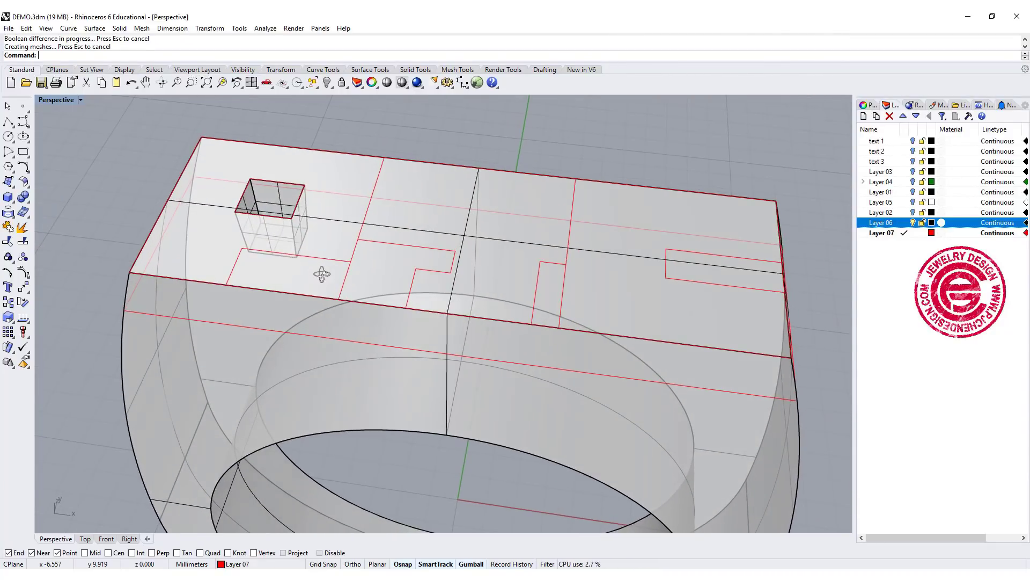
{"action": "left_click", "coordinate": [338, 260]}
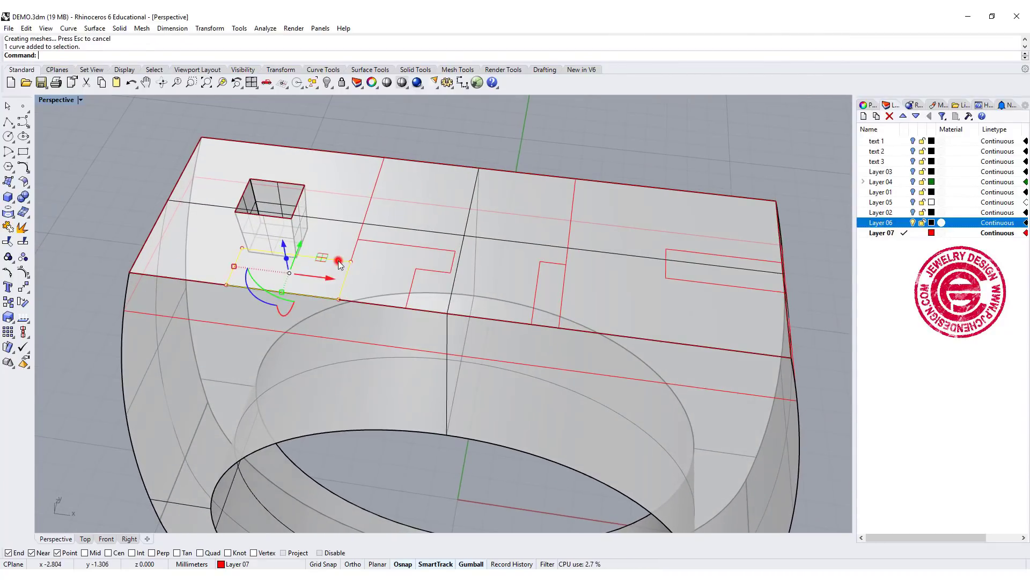
{"action": "left_click", "coordinate": [125, 138]}
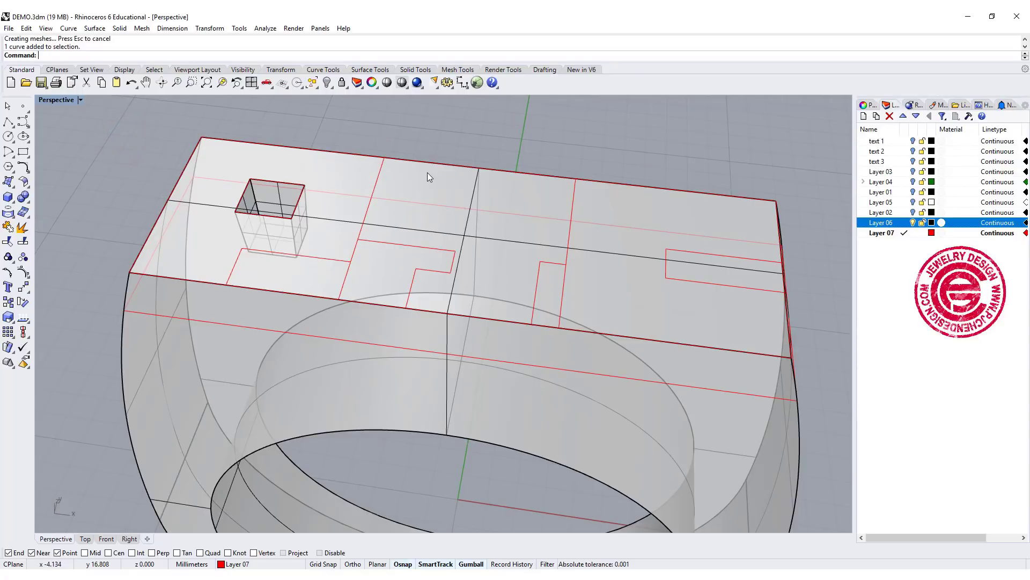
In a maximized Top view, drag the lower letter outlines' bottom edge points past the ring's front edge
{"action": "double_click", "coordinate": [50, 100]}
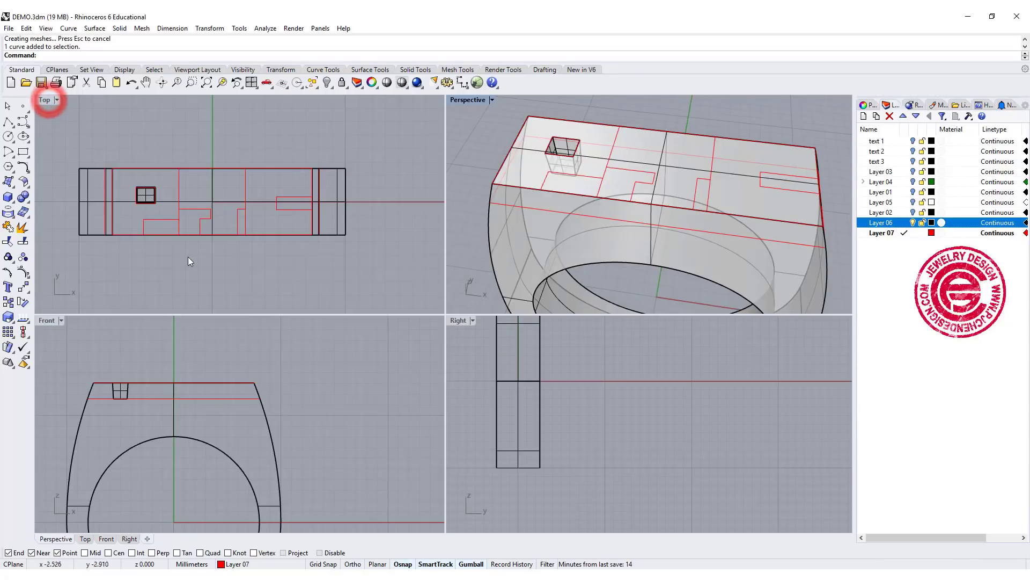
{"action": "scroll", "coordinate": [177, 250], "scroll_direction": "up", "scroll_amount": 3}
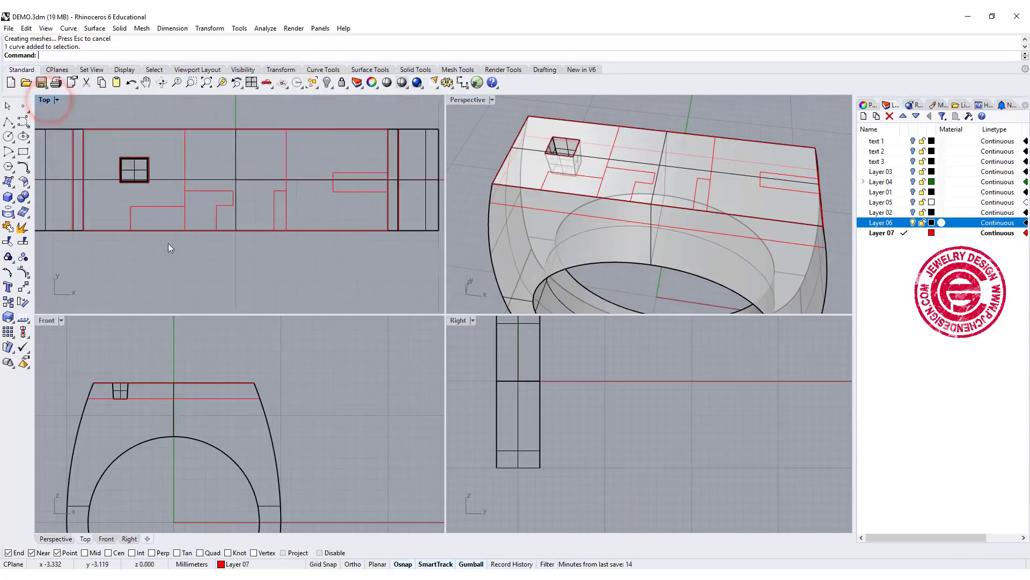
{"action": "double_click", "coordinate": [43, 101]}
{"action": "scroll", "coordinate": [405, 277], "scroll_direction": "down", "scroll_amount": 2}
{"action": "right_click_drag", "start_coordinate": [404, 277], "coordinate": [398, 287]}
{"action": "left_click", "coordinate": [394, 276]}
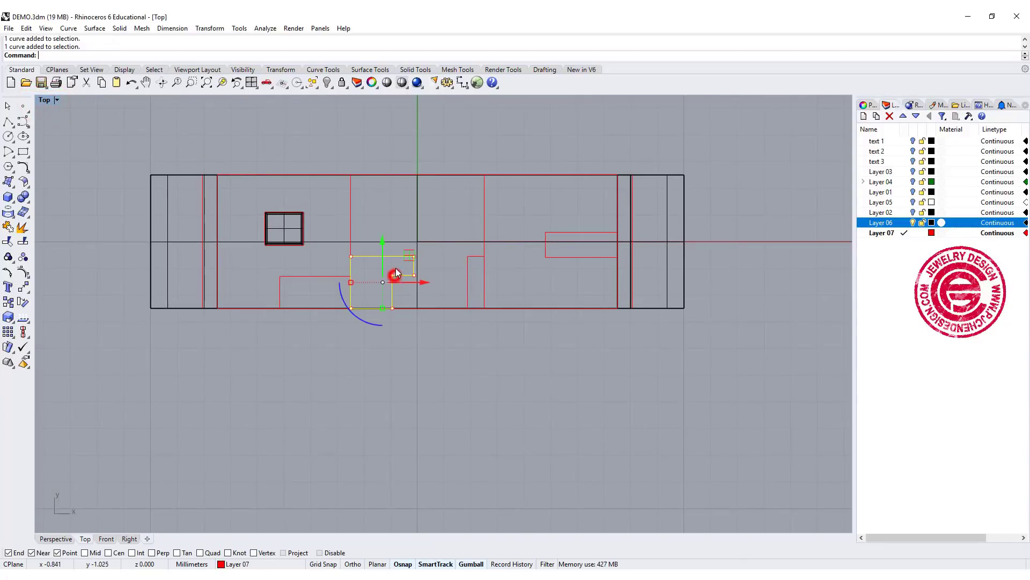
{"action": "left_click", "coordinate": [307, 336]}
{"action": "left_click", "coordinate": [313, 277]}
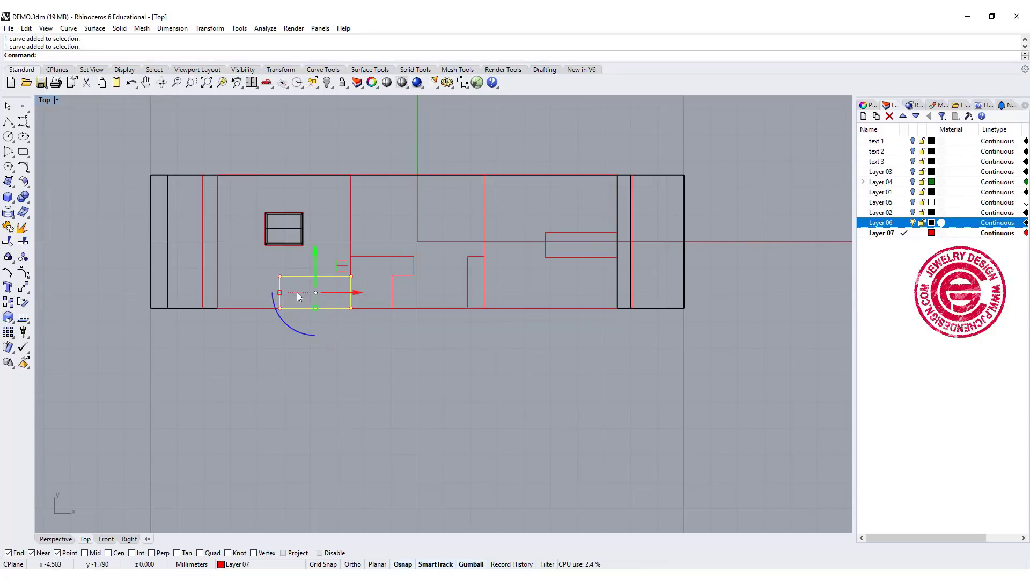
{"action": "left_click", "coordinate": [410, 278]}
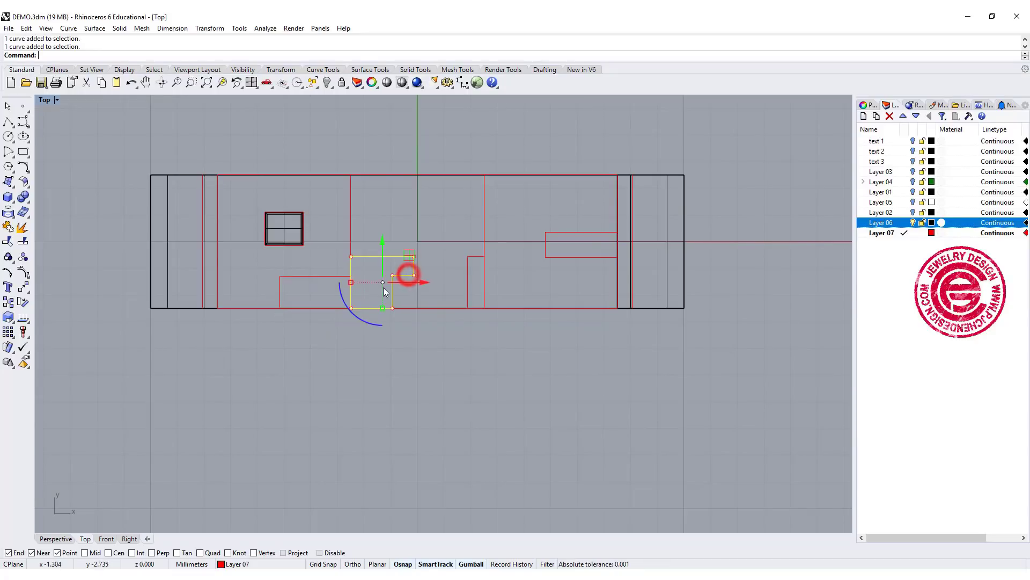
{"action": "left_click", "coordinate": [333, 276]}
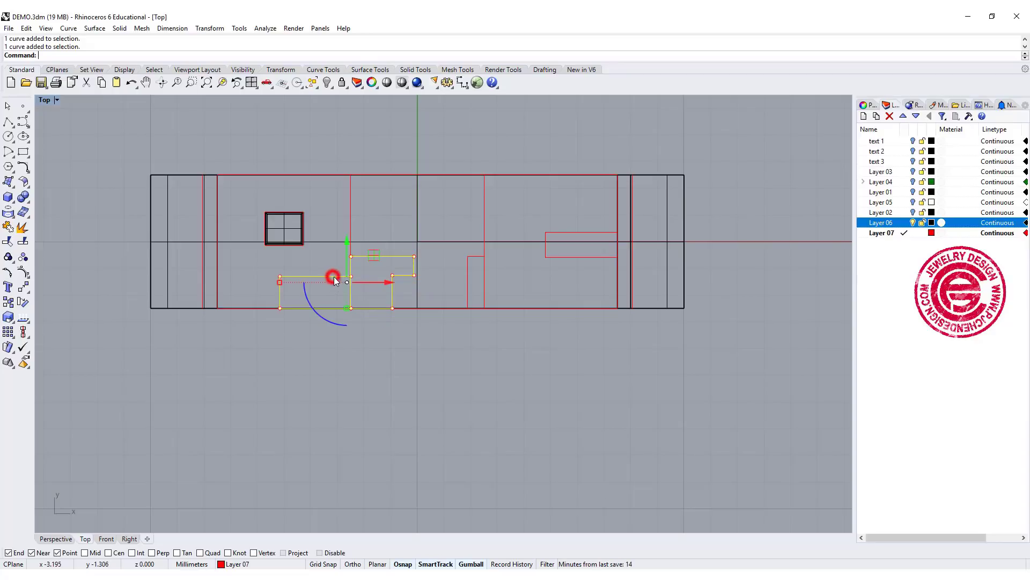
{"action": "left_click_drag", "start_coordinate": [259, 299], "coordinate": [413, 326]}
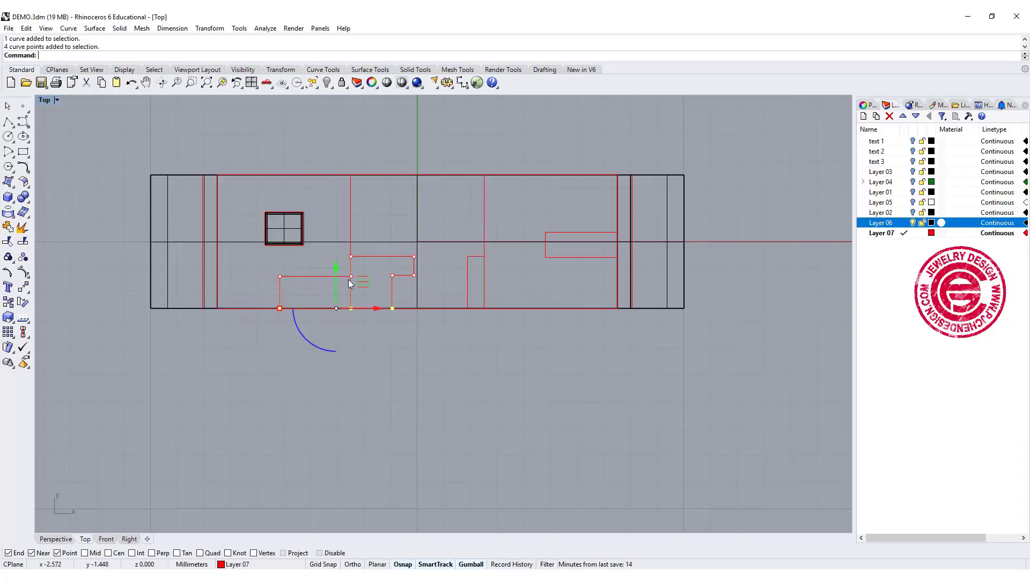
{"action": "left_click_drag", "start_coordinate": [337, 270], "coordinate": [339, 279]}
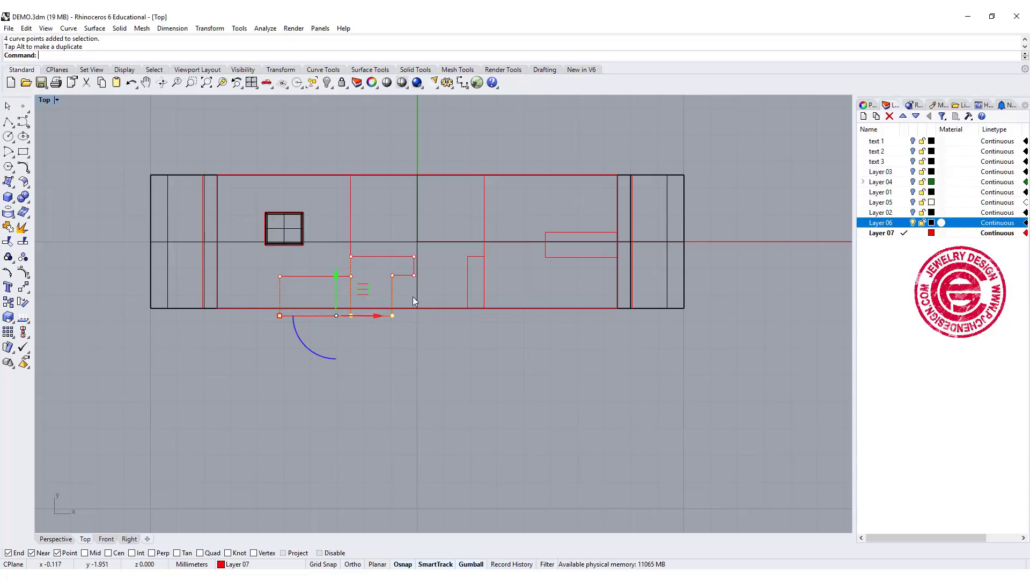
{"action": "left_click_drag", "start_coordinate": [335, 274], "coordinate": [336, 284]}
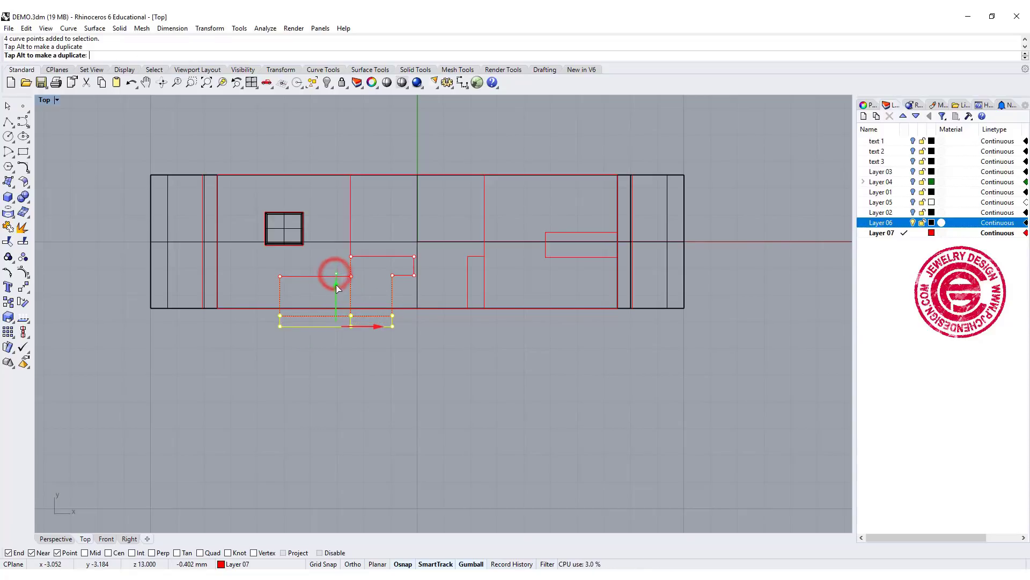
Extend the thin vertical stroke down past the ring edge and stretch the right bar beyond its end
{"action": "left_click", "coordinate": [466, 287]}
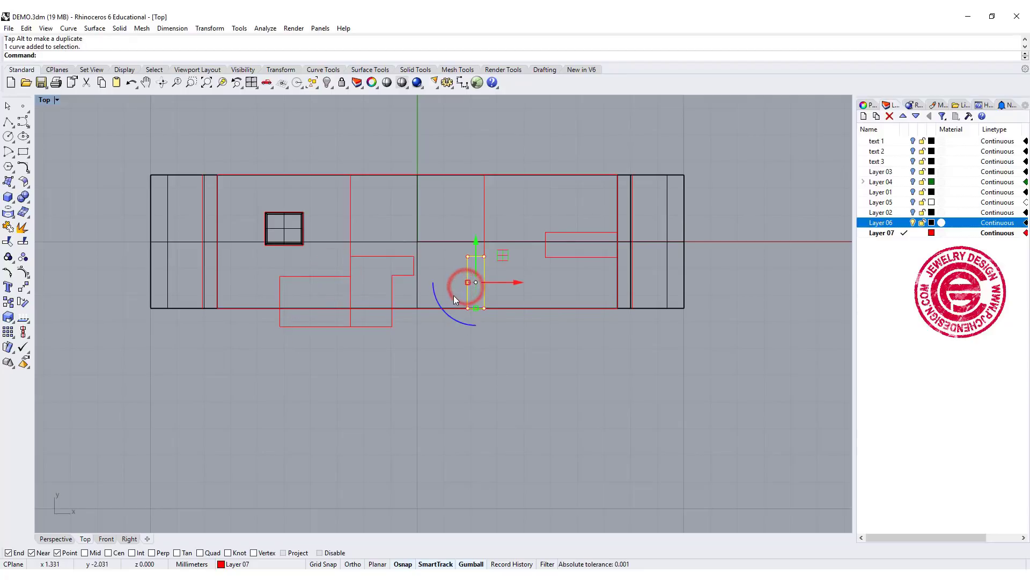
{"action": "left_click_drag", "start_coordinate": [495, 318], "coordinate": [494, 318]}
{"action": "left_click_drag", "start_coordinate": [476, 263], "coordinate": [541, 352]}
{"action": "left_click", "coordinate": [628, 375]}
{"action": "left_click", "coordinate": [586, 231]}
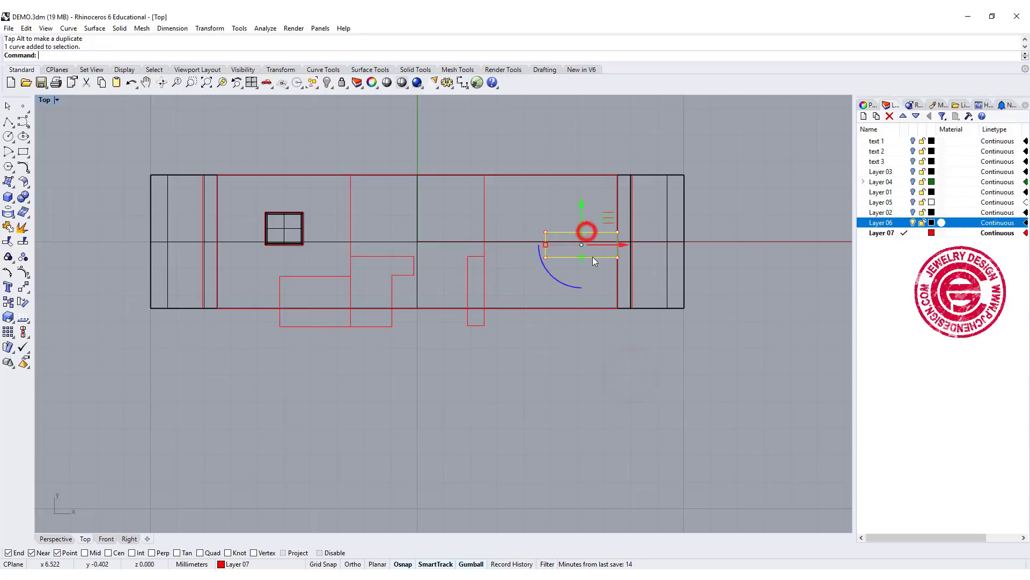
{"action": "left_click_drag", "start_coordinate": [626, 243], "coordinate": [736, 260]}
{"action": "left_click", "coordinate": [708, 329]}
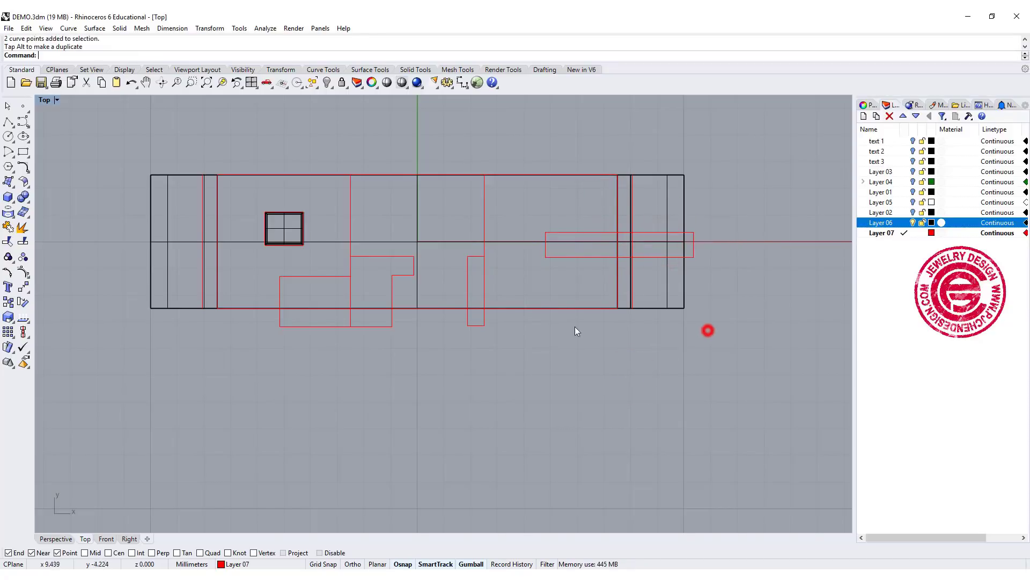
Restore the four-view layout and check the letter curves in a maximized Front view
{"action": "left_click", "coordinate": [47, 100]}
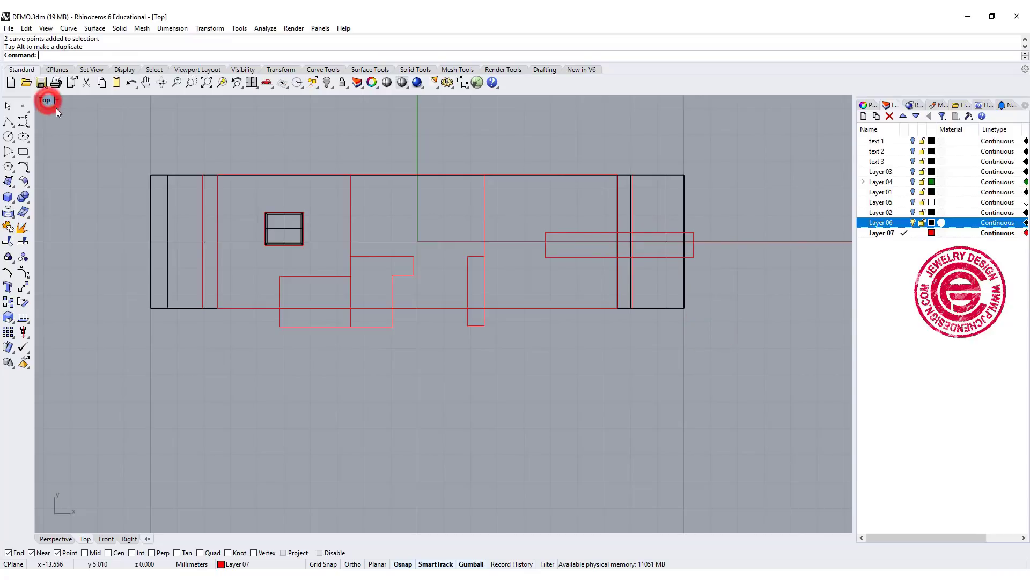
{"action": "left_click", "coordinate": [47, 101]}
{"action": "left_click", "coordinate": [543, 398]}
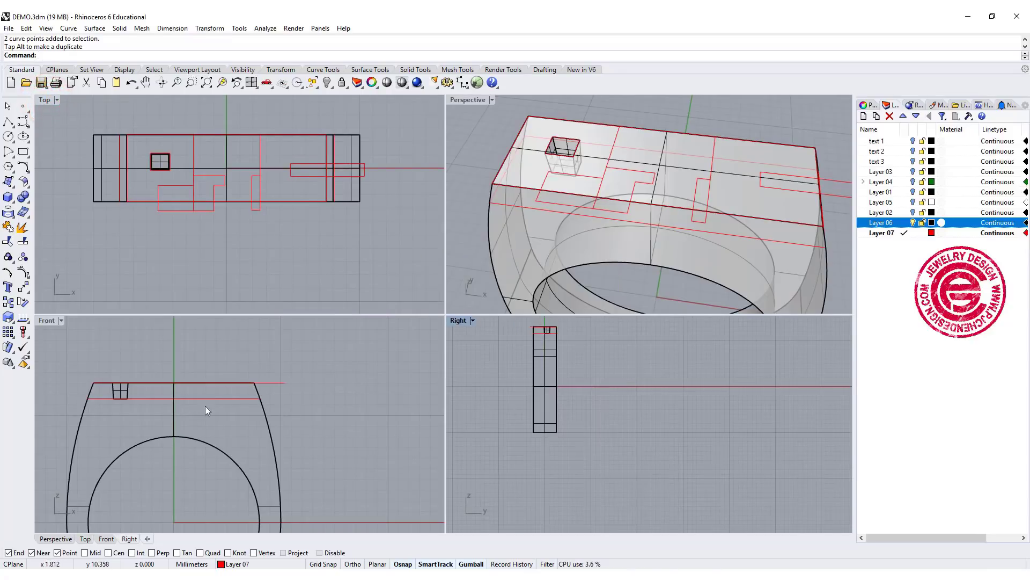
{"action": "left_click", "coordinate": [259, 382]}
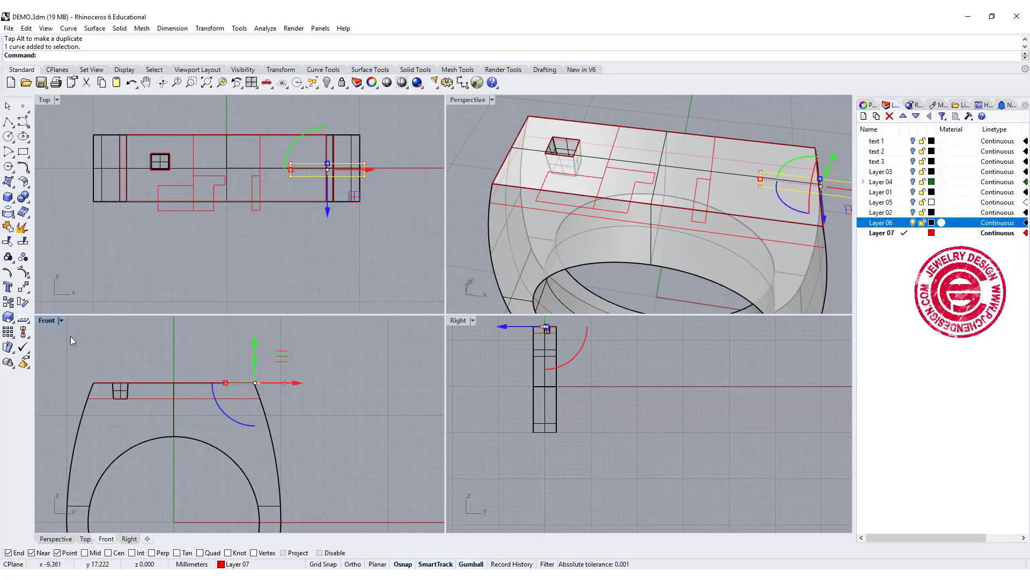
{"action": "double_click", "coordinate": [48, 321]}
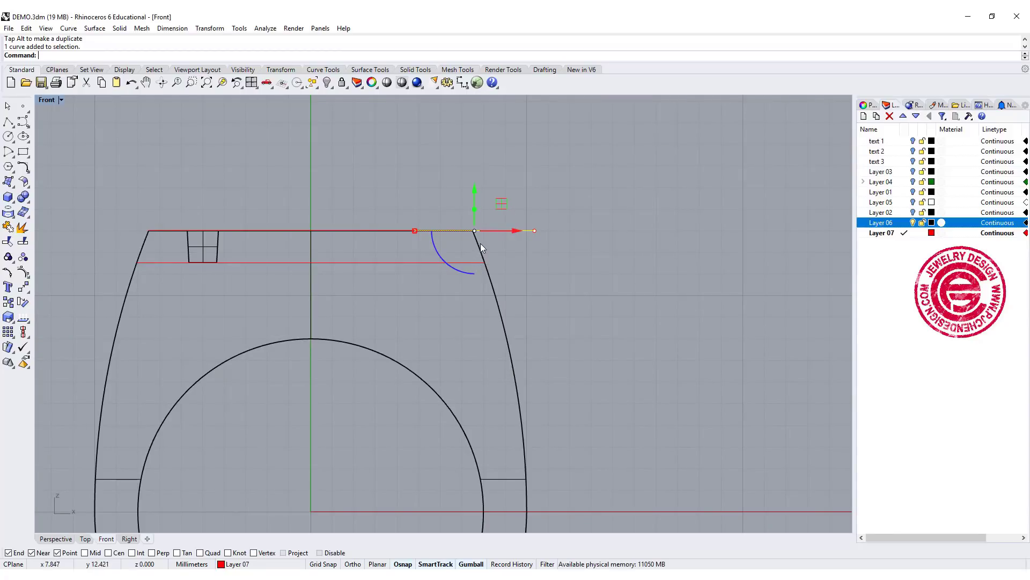
{"action": "double_click", "coordinate": [46, 101]}
{"action": "left_click", "coordinate": [497, 125]}
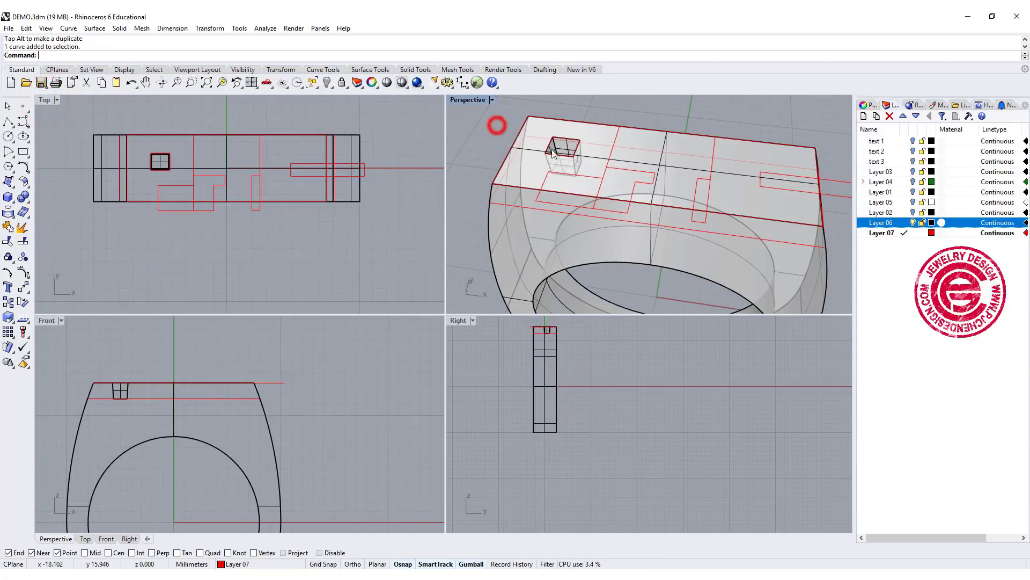
{"action": "right_click_drag", "start_coordinate": [586, 192], "coordinate": [581, 189]}
Extrude the lower-left rectangle letter curve as a tapered solid with a 3° draft, about 1.48 mm deep
{"action": "left_click", "coordinate": [571, 199]}
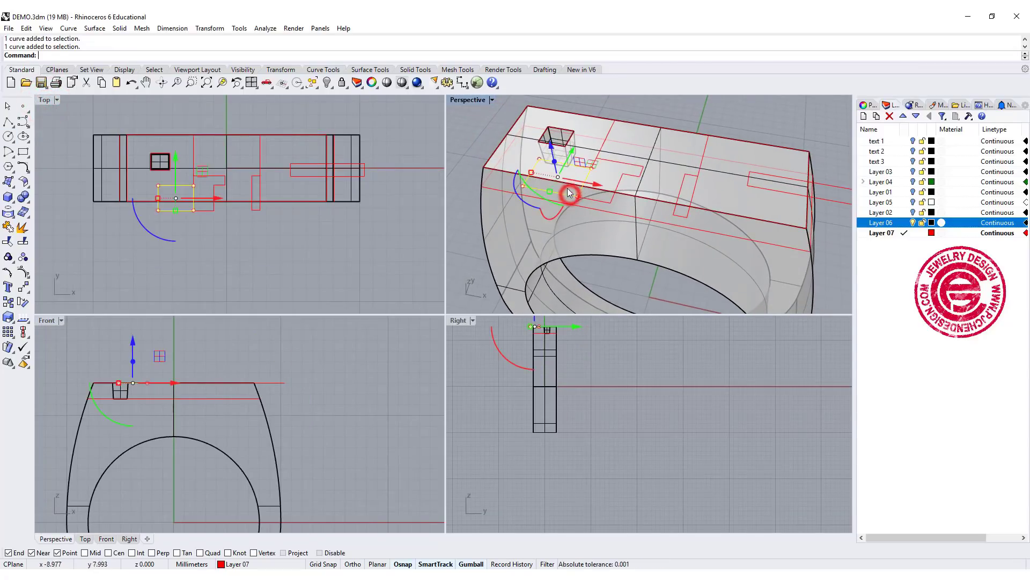
{"action": "left_click", "coordinate": [119, 29]}
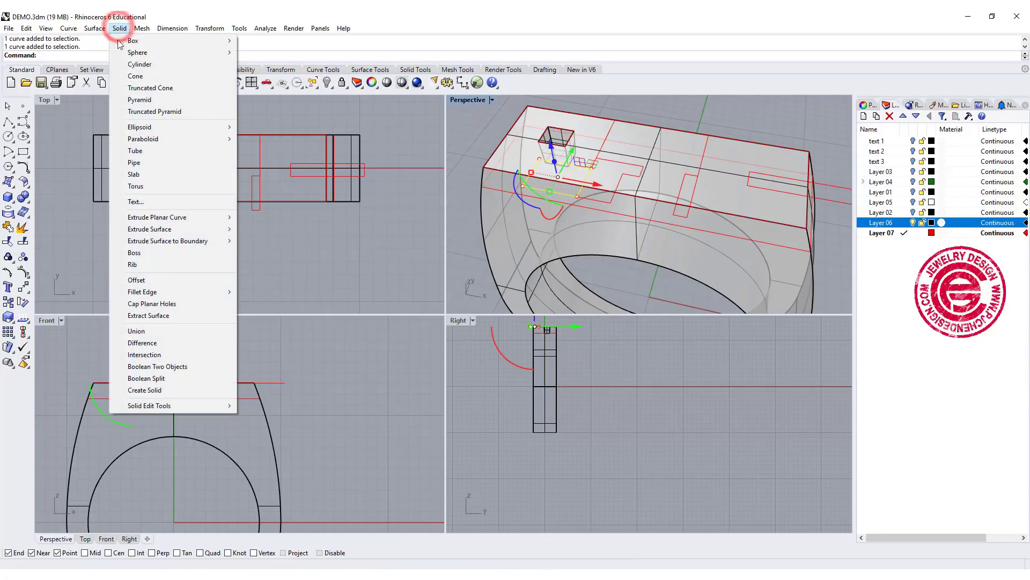
{"action": "mouse_move", "coordinate": [138, 223]}
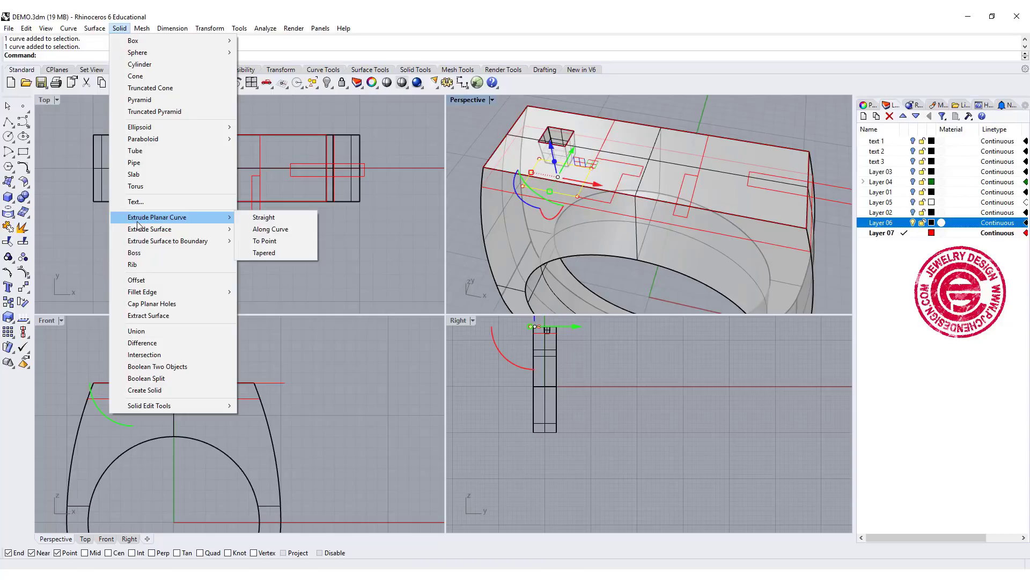
{"action": "left_click", "coordinate": [289, 252]}
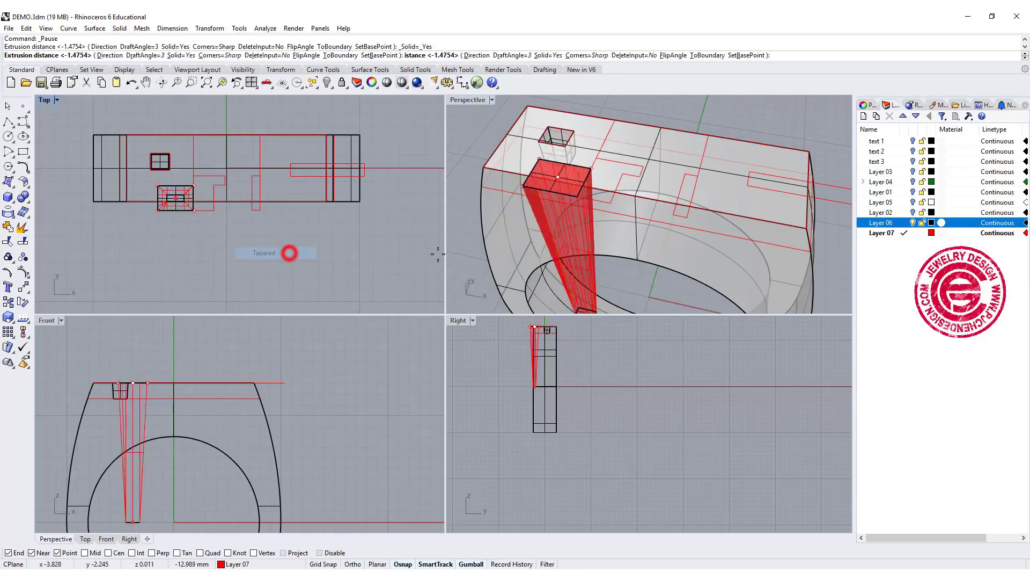
{"action": "left_click", "coordinate": [594, 208]}
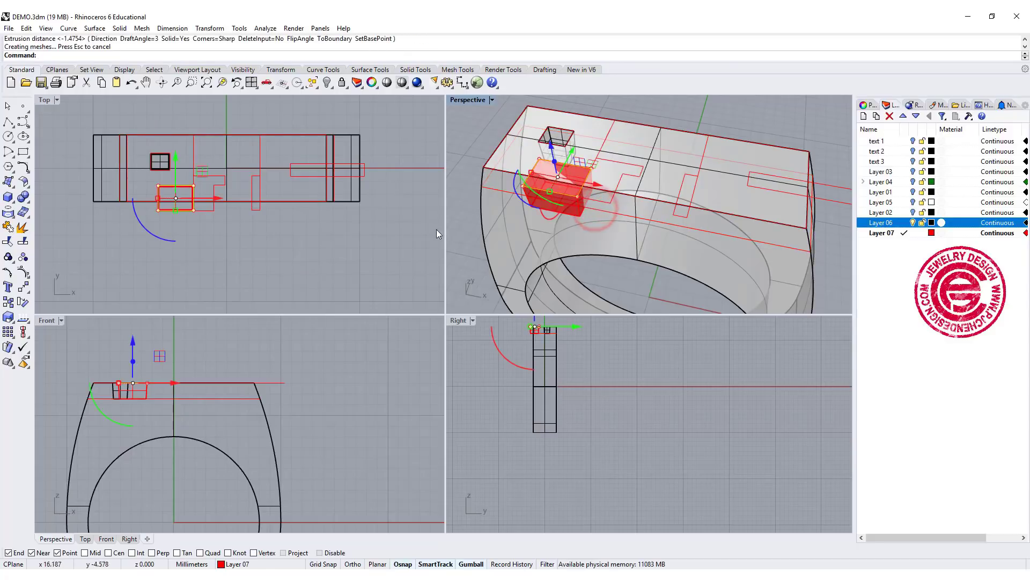
{"action": "left_click", "coordinate": [427, 231]}
{"action": "scroll", "coordinate": [559, 215], "scroll_direction": "up", "scroll_amount": 5}
{"action": "right_click_drag", "start_coordinate": [603, 236], "coordinate": [573, 232]}
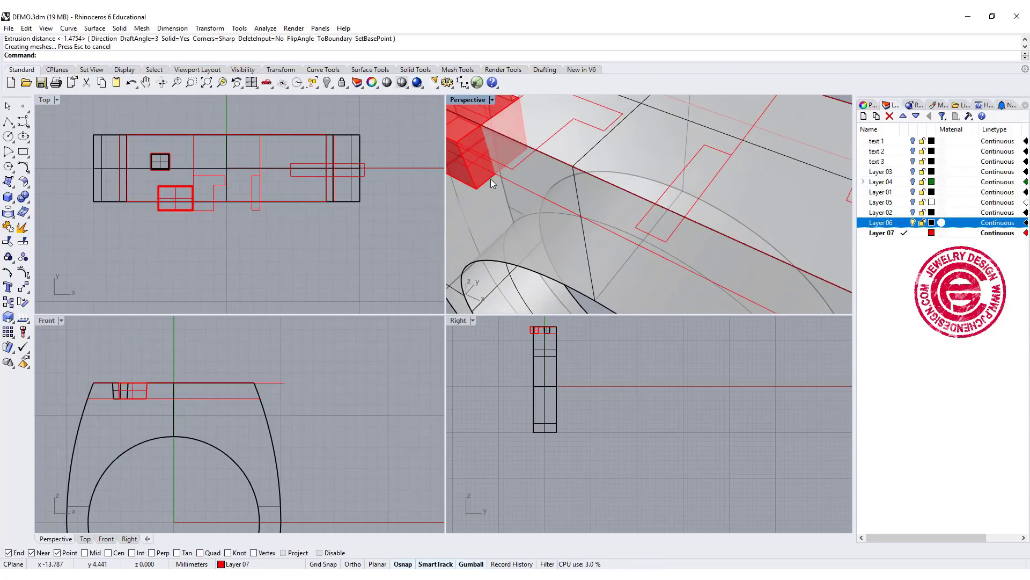
Repeat the tapered extrusion on the stepped letter curve, then orbit to inspect both red solids
{"action": "key", "text": "Return"}
{"action": "left_click", "coordinate": [521, 166]}
{"action": "key", "text": "Return"}
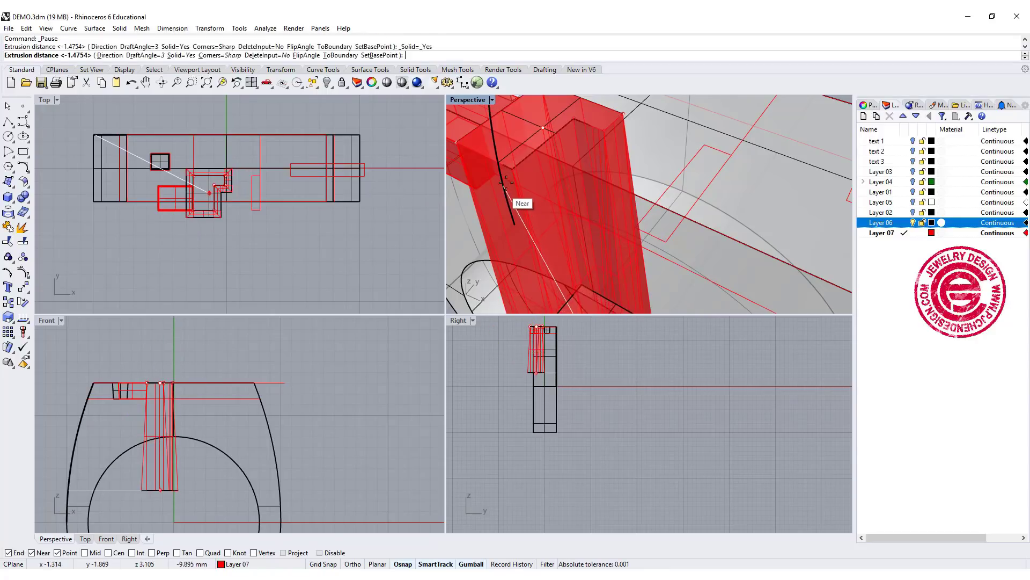
{"action": "left_click", "coordinate": [167, 400]}
{"action": "left_click", "coordinate": [387, 249]}
{"action": "right_click_drag", "start_coordinate": [510, 225], "coordinate": [567, 204]}
{"action": "scroll", "coordinate": [681, 205], "scroll_direction": "up", "scroll_amount": 3}
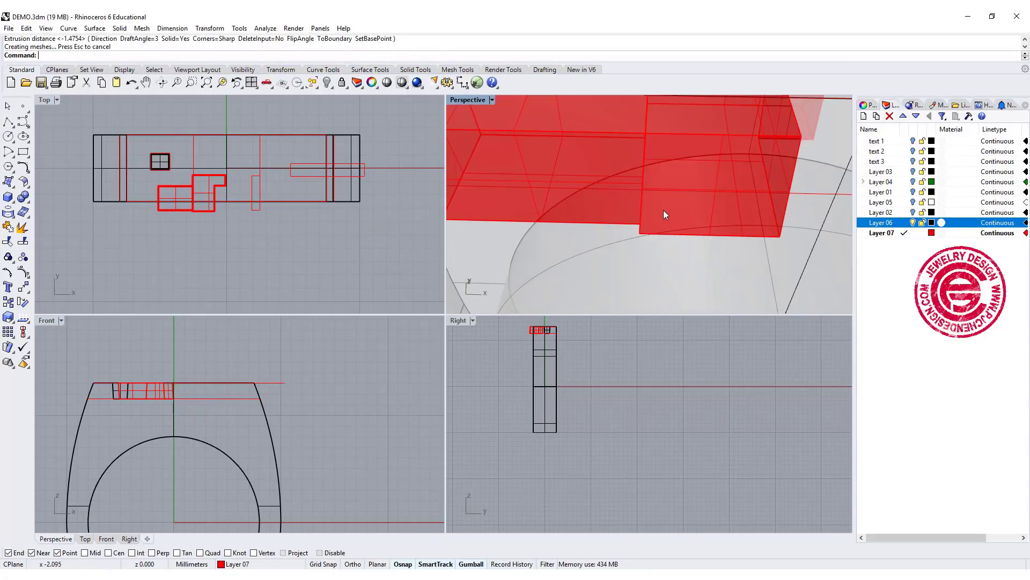
{"action": "right_click_drag", "start_coordinate": [663, 210], "coordinate": [647, 220]}
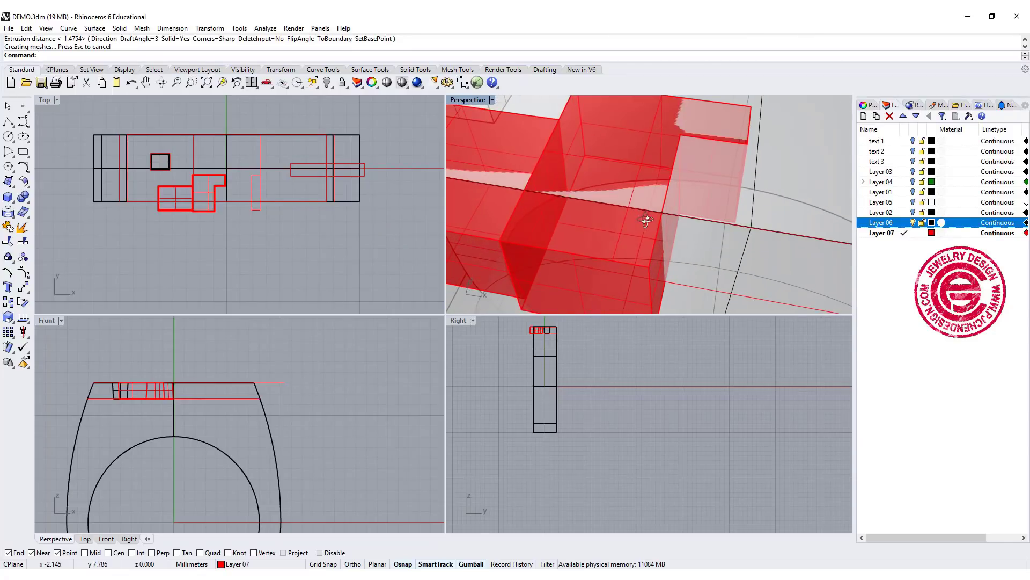
{"action": "right_click_drag", "start_coordinate": [520, 261], "coordinate": [574, 253]}
{"action": "scroll", "coordinate": [226, 212], "scroll_direction": "up", "scroll_amount": 3}
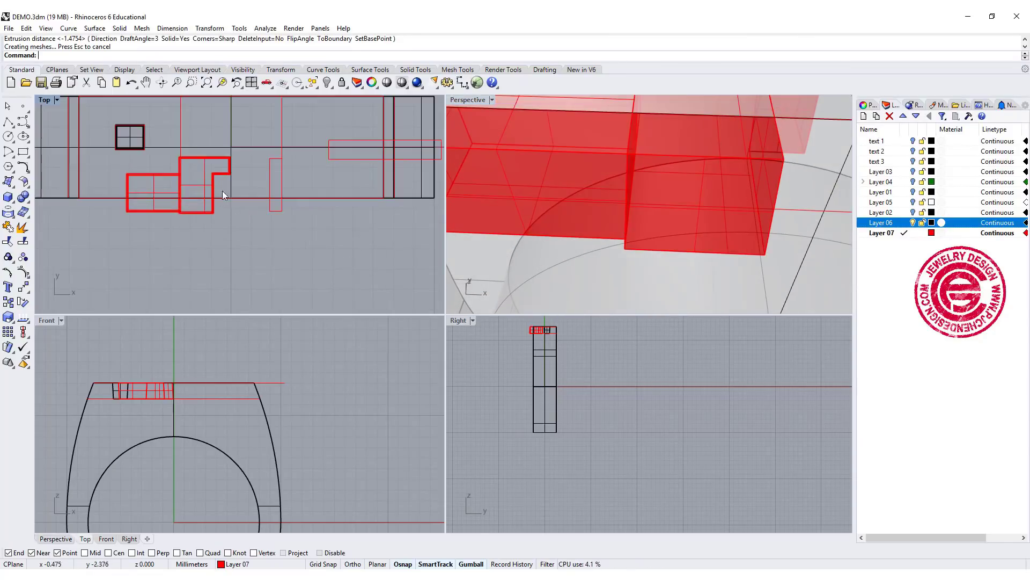
{"action": "left_click", "coordinate": [26, 198]}
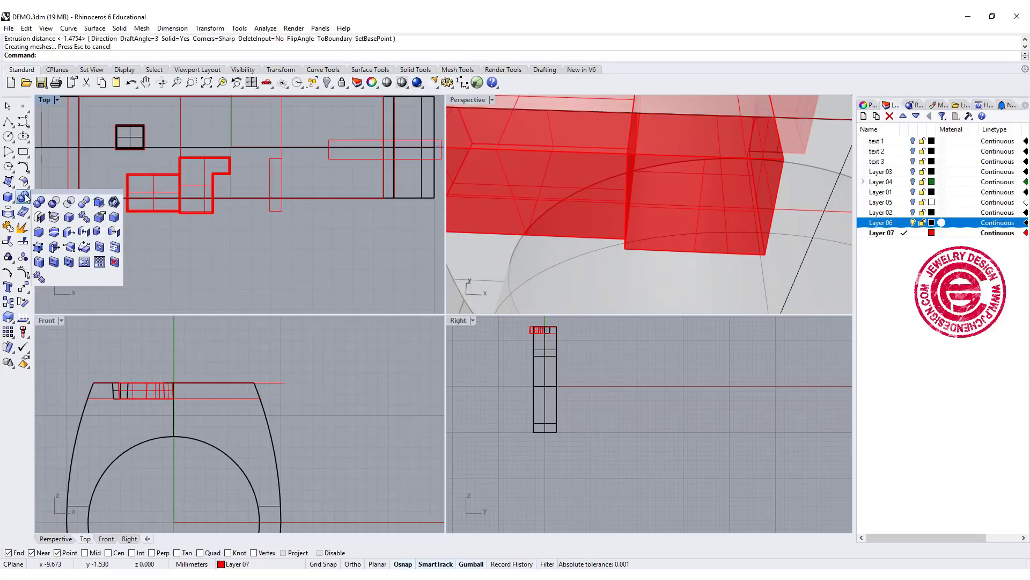
{"action": "left_click", "coordinate": [53, 201]}
{"action": "left_click", "coordinate": [256, 198]}
{"action": "key", "text": "Return"}
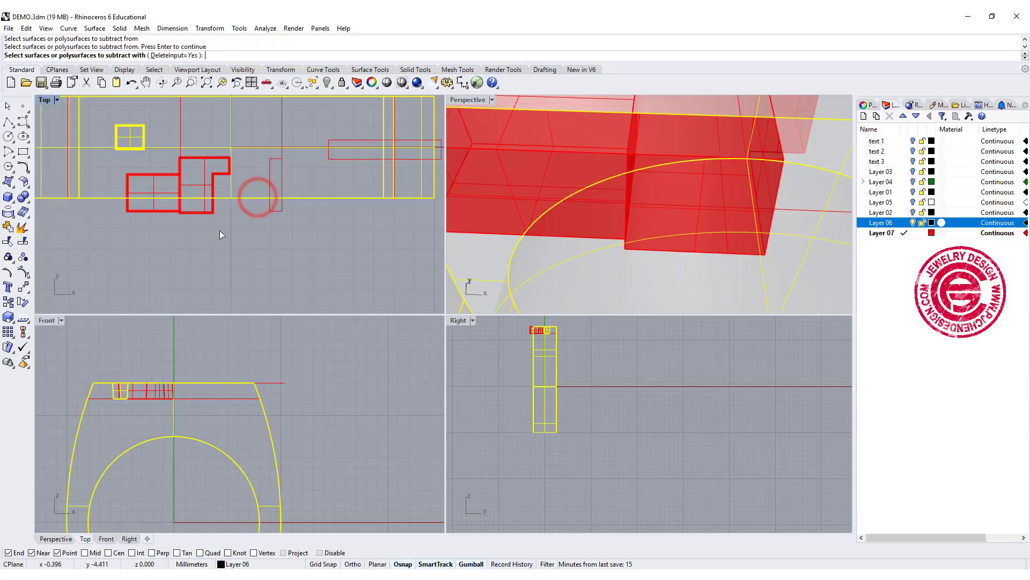
{"action": "left_click", "coordinate": [207, 211]}
{"action": "left_click", "coordinate": [159, 209]}
{"action": "key", "text": "Return"}
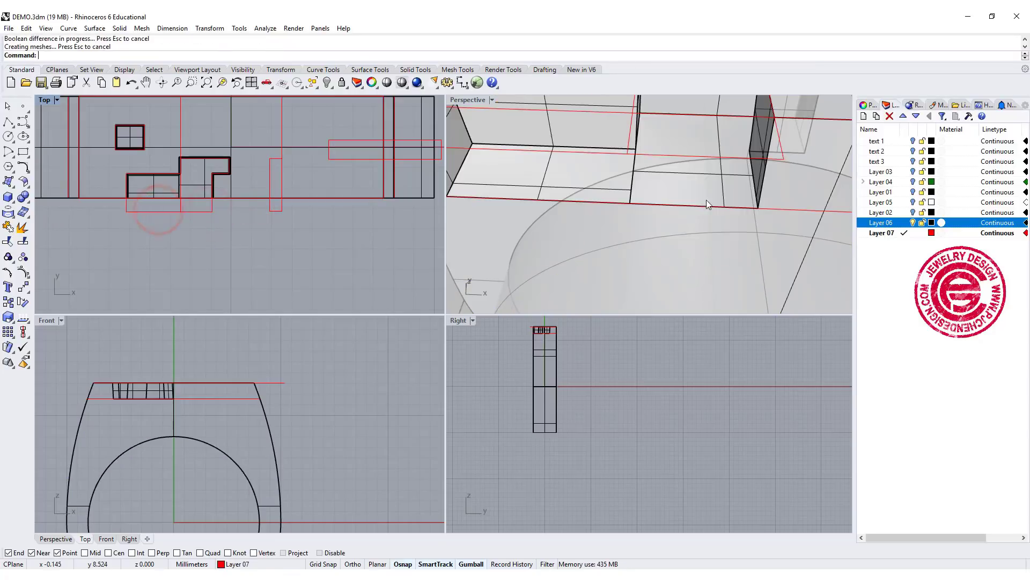
{"action": "right_click_drag", "start_coordinate": [707, 199], "coordinate": [662, 197]}
{"action": "scroll", "coordinate": [632, 191], "scroll_direction": "up", "scroll_amount": 3}
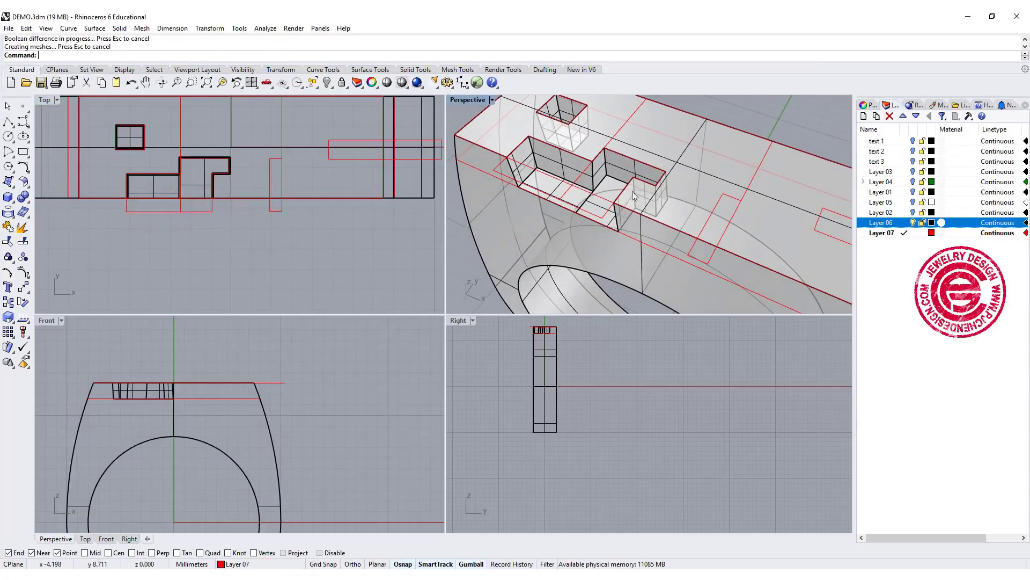
{"action": "scroll", "coordinate": [543, 203], "scroll_direction": "up", "scroll_amount": 3}
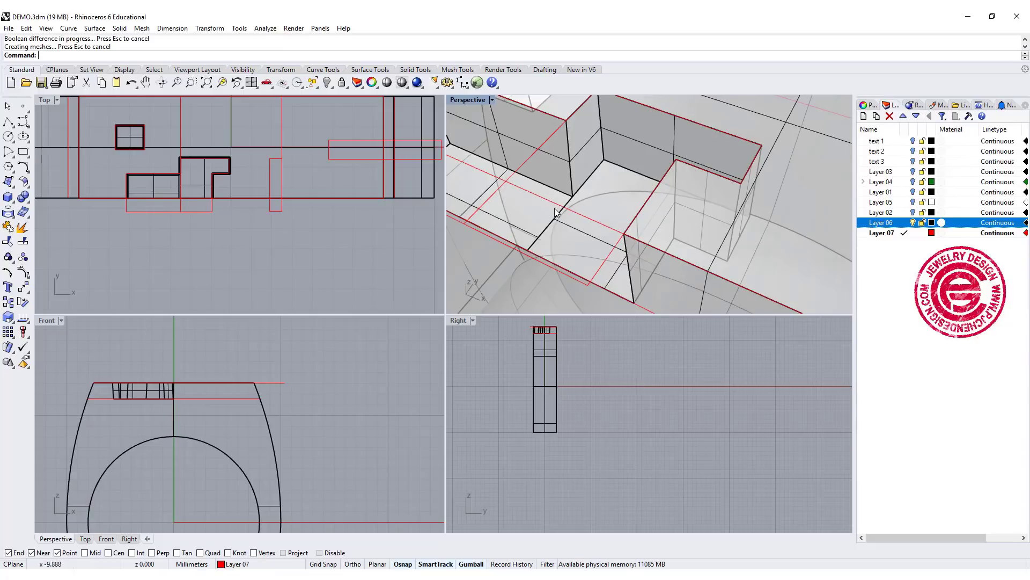
{"action": "scroll", "coordinate": [629, 244], "scroll_direction": "down", "scroll_amount": 4}
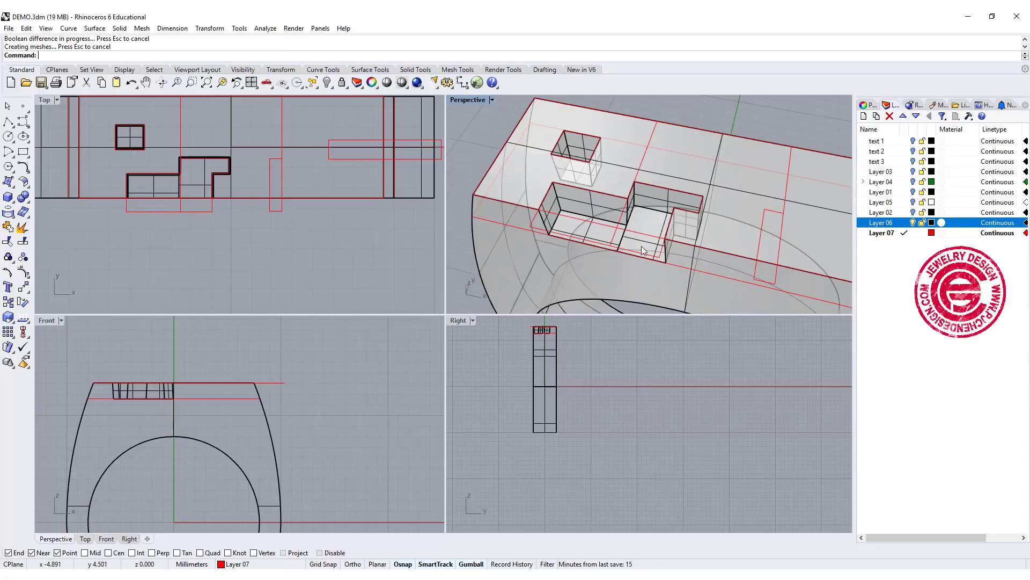
{"action": "right_click_drag", "start_coordinate": [693, 215], "coordinate": [618, 201], "text": "shift"}
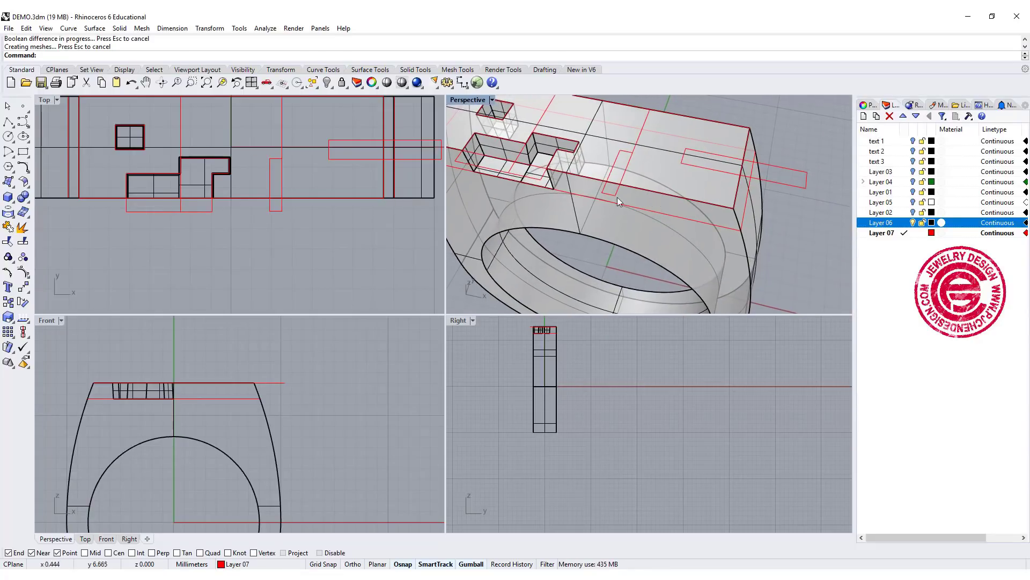
Extrude the two remaining red rectangles as tapered solids sunk into the ring's top
{"action": "left_click", "coordinate": [611, 196]}
{"action": "left_click", "coordinate": [784, 183], "text": "shift"}
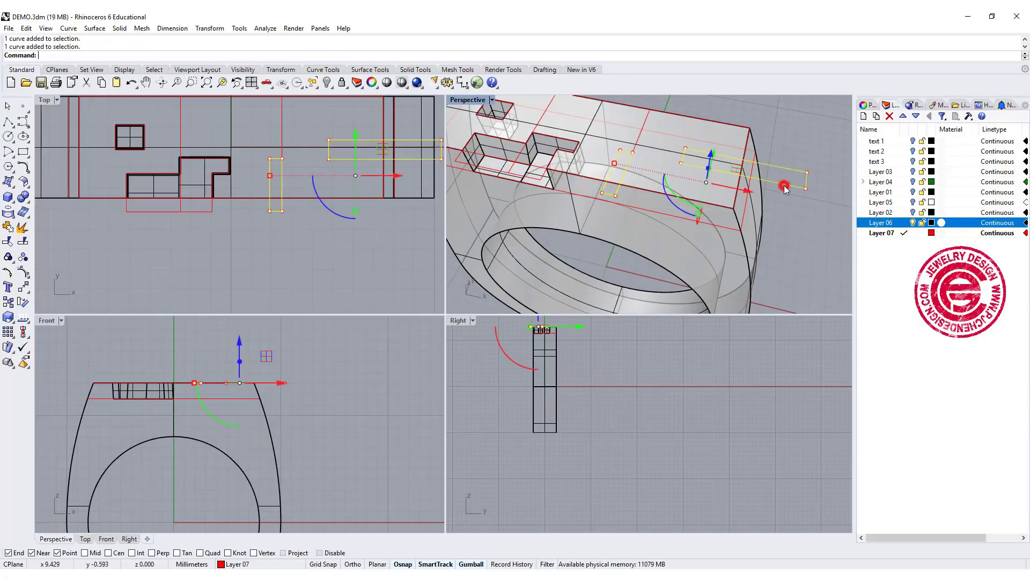
{"action": "left_click", "coordinate": [172, 28]}
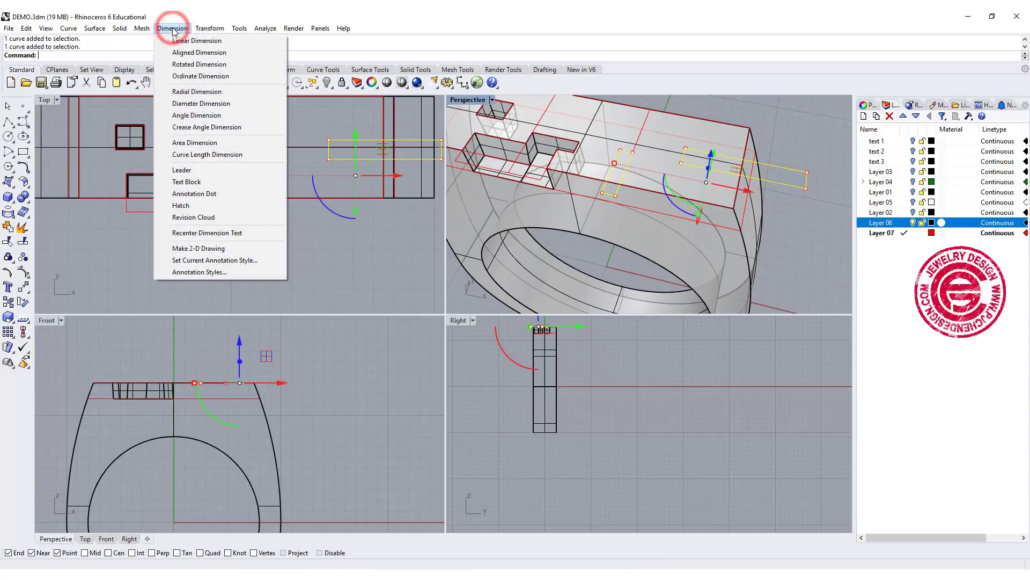
{"action": "left_click", "coordinate": [120, 28]}
{"action": "left_click", "coordinate": [120, 29]}
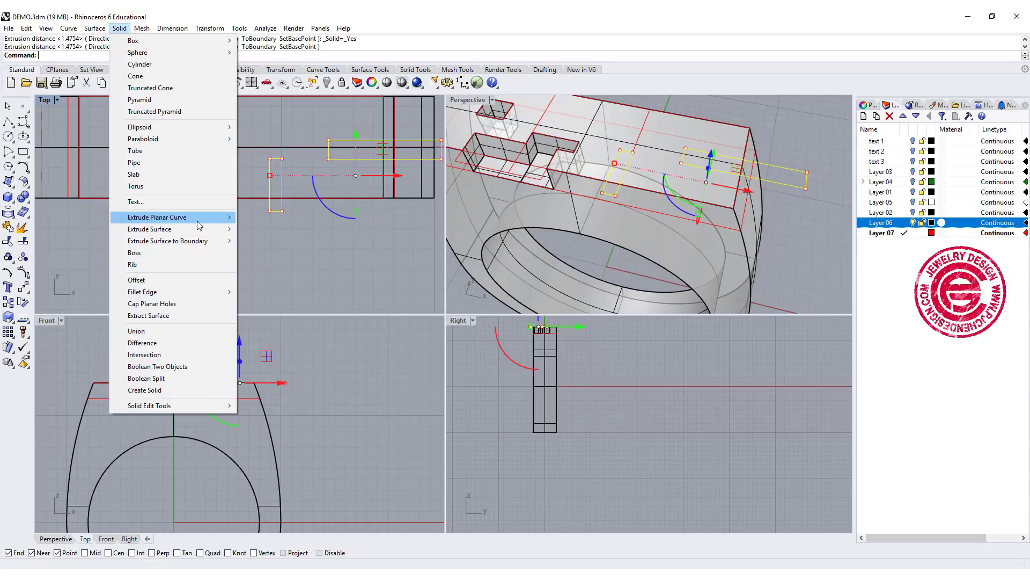
{"action": "mouse_move", "coordinate": [198, 220]}
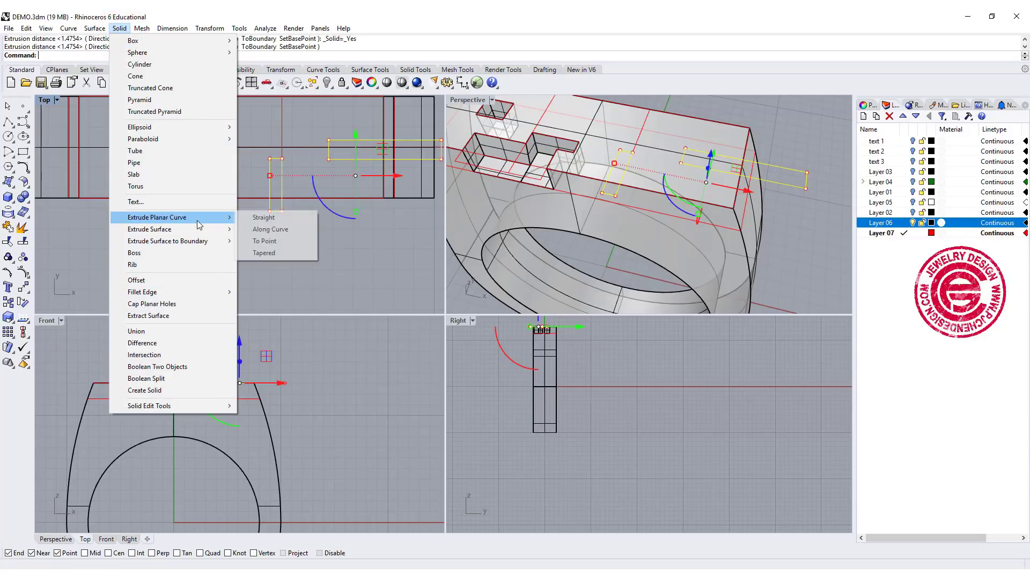
{"action": "left_click", "coordinate": [273, 252]}
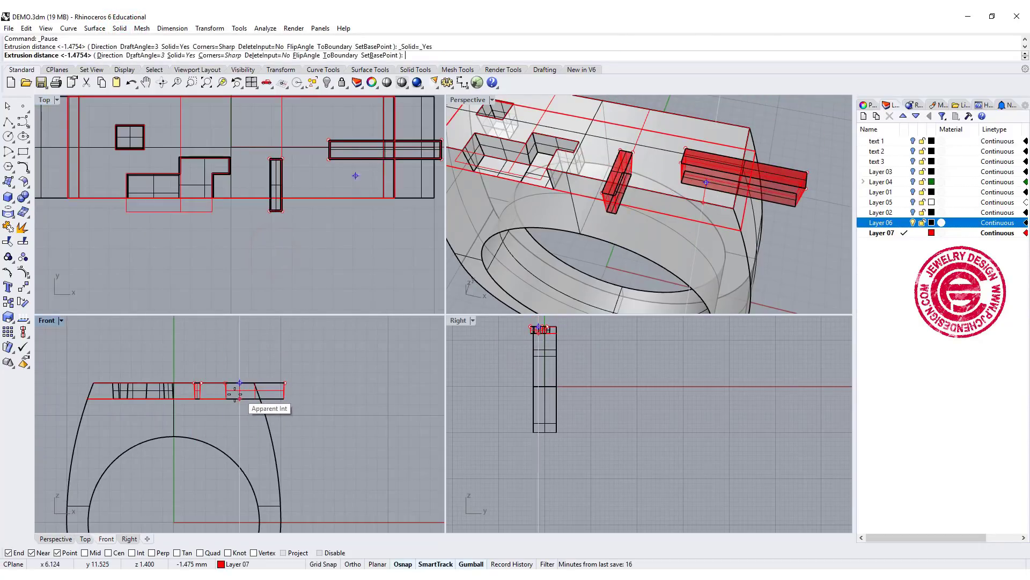
{"action": "left_click", "coordinate": [235, 395]}
{"action": "left_click", "coordinate": [360, 408]}
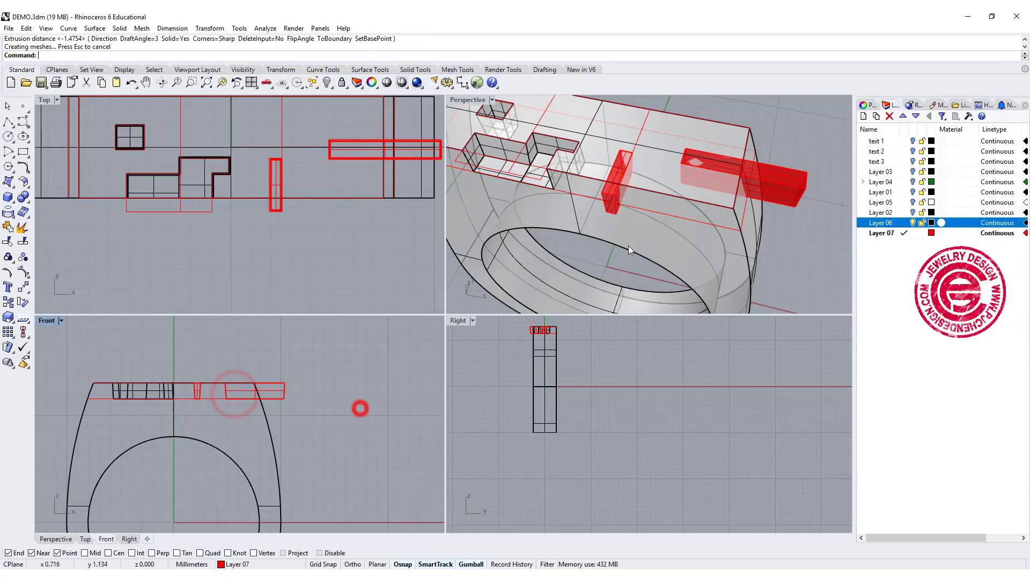
{"action": "mouse_move", "coordinate": [629, 246]}
{"action": "right_mouse_down"}
{"action": "mouse_move", "coordinate": [677, 238]}
{"action": "mouse_move", "coordinate": [643, 231]}
{"action": "right_mouse_up"}
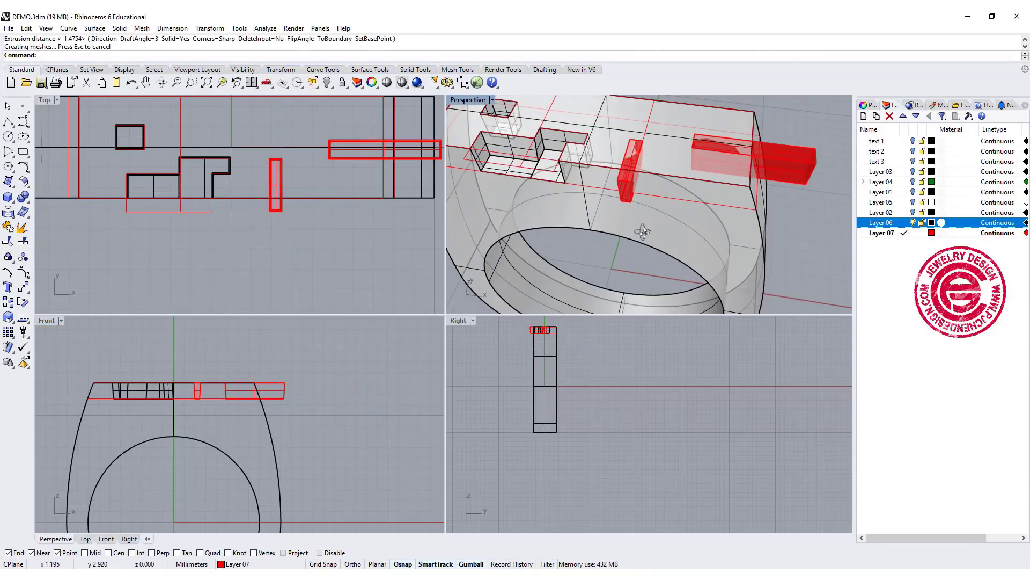
Boolean-subtract both tapered solids from the ring, cutting the stroke and bar pockets
{"action": "left_click", "coordinate": [23, 197]}
{"action": "left_click", "coordinate": [52, 201]}
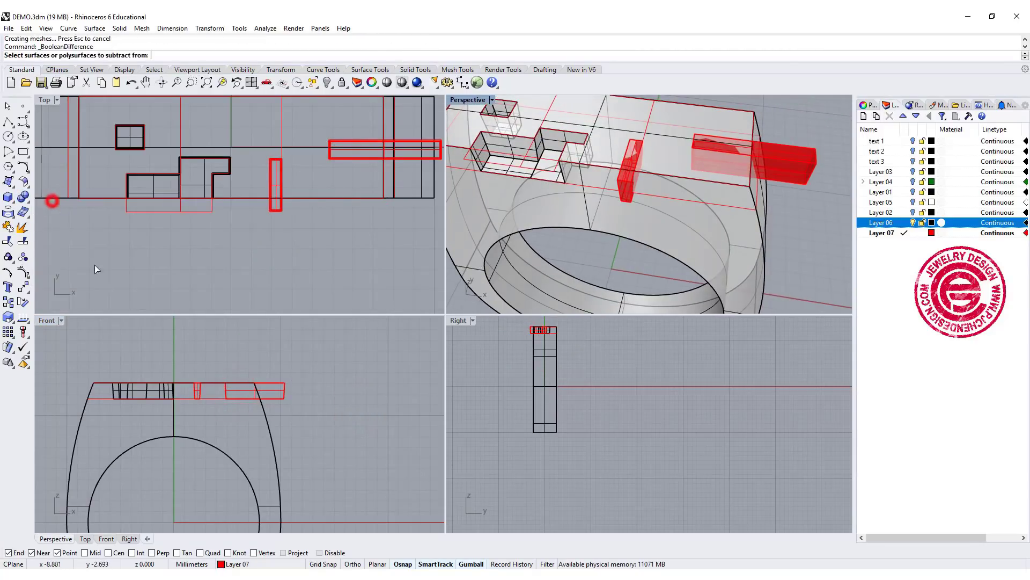
{"action": "left_click", "coordinate": [264, 432]}
{"action": "right_click", "coordinate": [265, 427]}
{"action": "left_click", "coordinate": [278, 398]}
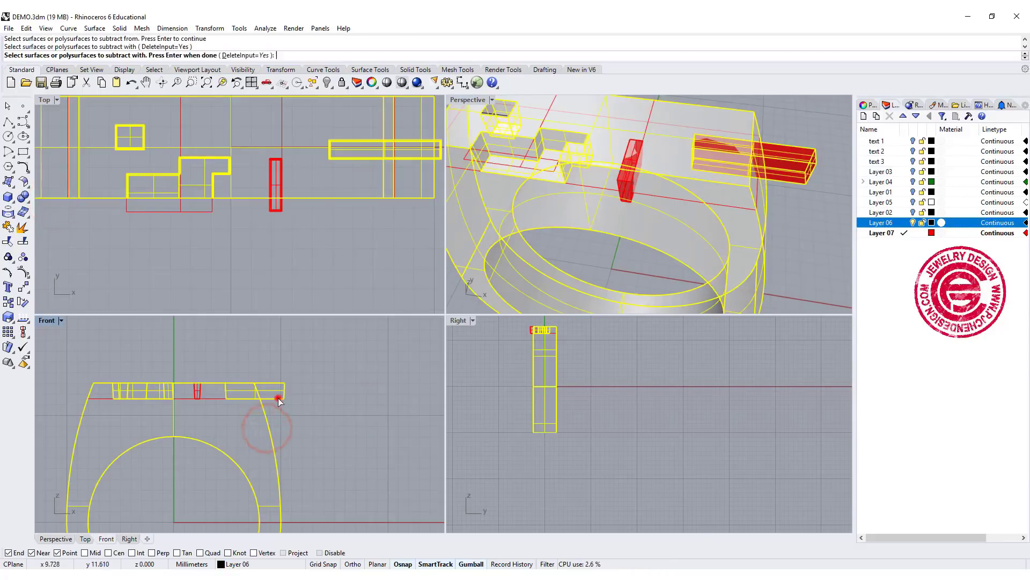
{"action": "left_click", "coordinate": [197, 391]}
{"action": "right_click", "coordinate": [199, 388]}
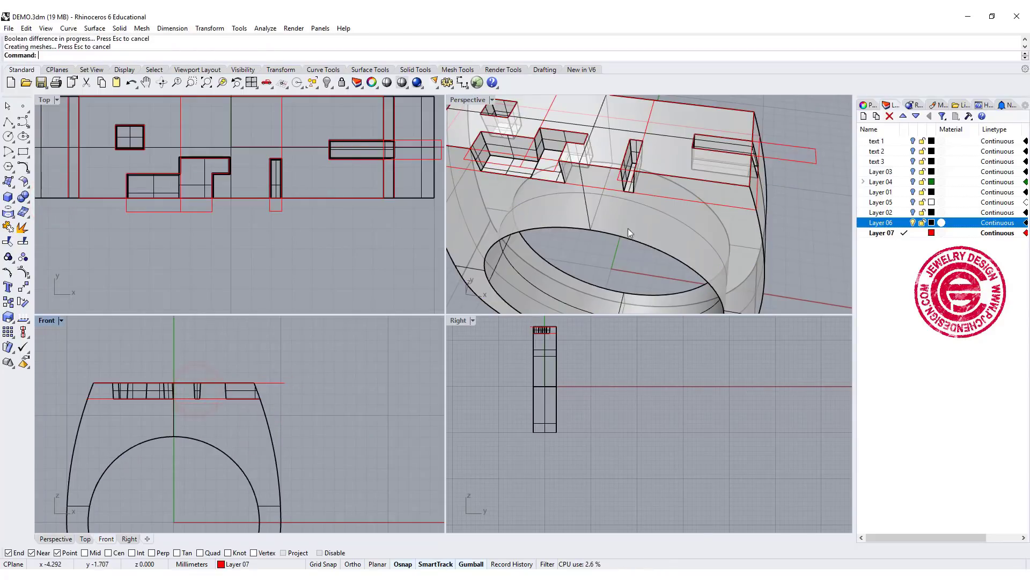
Inspect the new pockets with the Perspective view switched to Rendered display
{"action": "scroll", "coordinate": [668, 199], "scroll_direction": "down", "scroll_amount": 5}
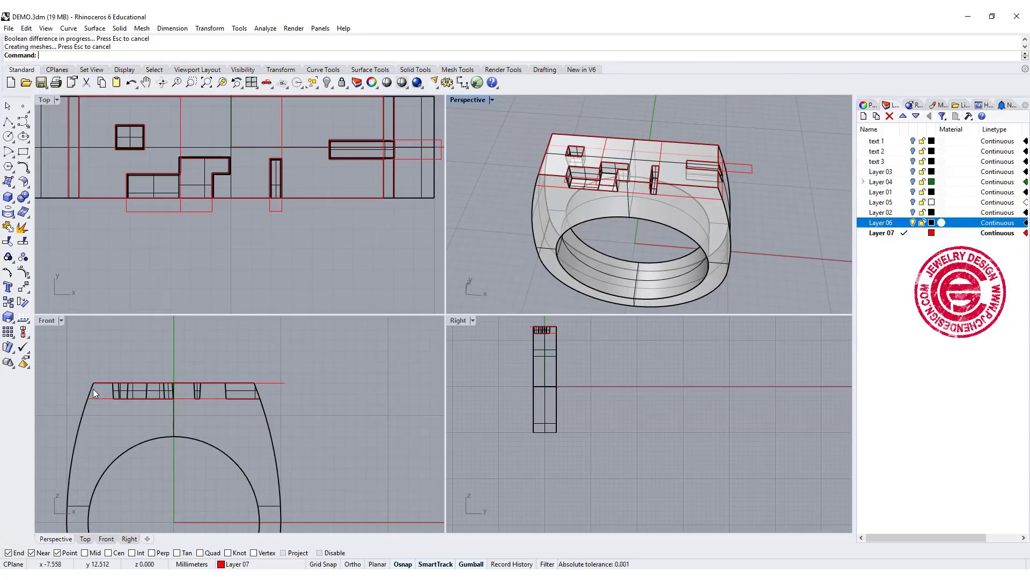
{"action": "scroll", "coordinate": [132, 389], "scroll_direction": "up", "scroll_amount": 4}
{"action": "right_click_drag", "start_coordinate": [526, 239], "coordinate": [583, 238]}
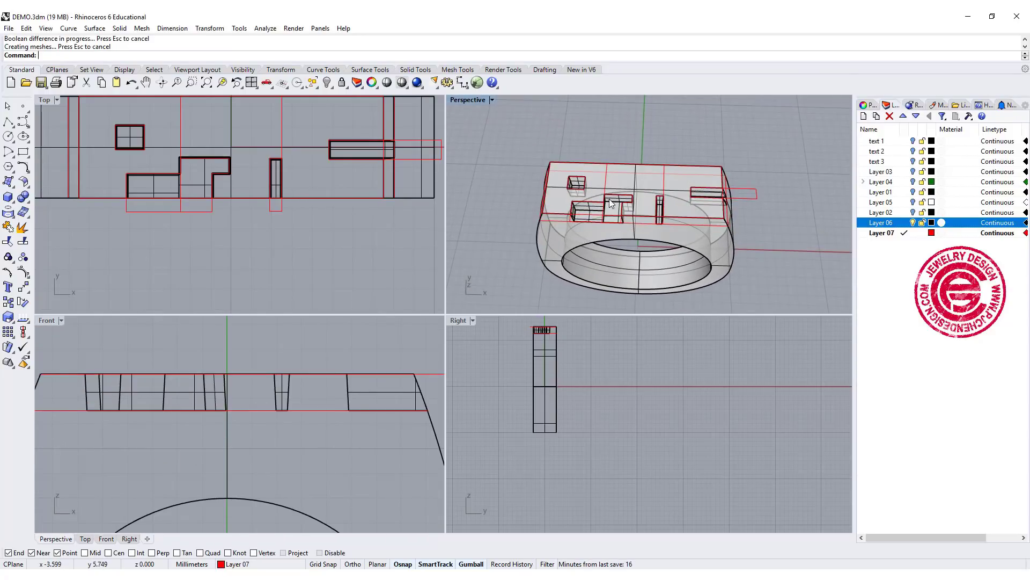
{"action": "right_click_drag", "start_coordinate": [611, 203], "coordinate": [594, 207]}
{"action": "scroll", "coordinate": [593, 202], "scroll_direction": "up", "scroll_amount": 3}
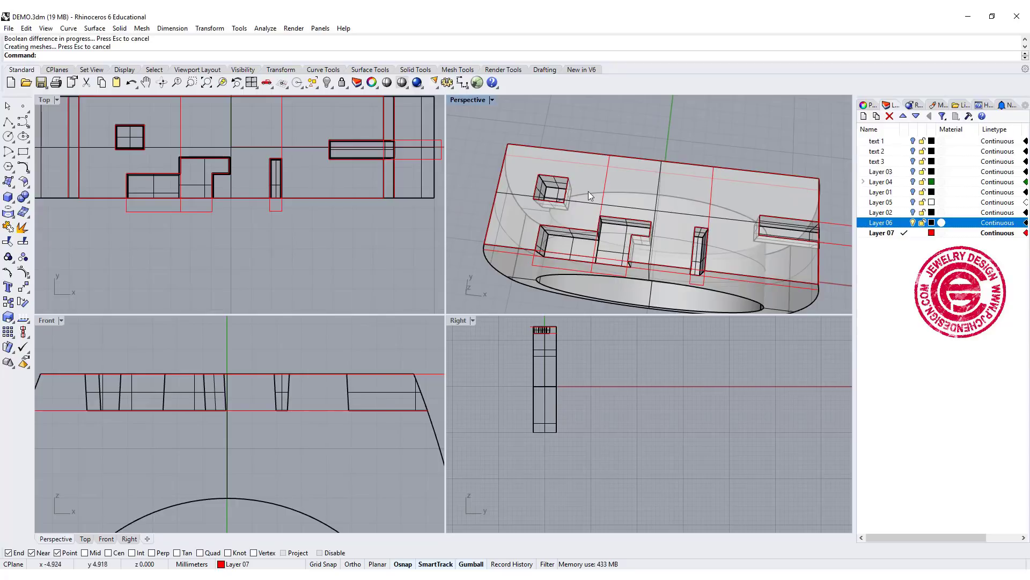
{"action": "right_click_drag", "start_coordinate": [732, 230], "coordinate": [729, 228]}
{"action": "left_click", "coordinate": [492, 100]}
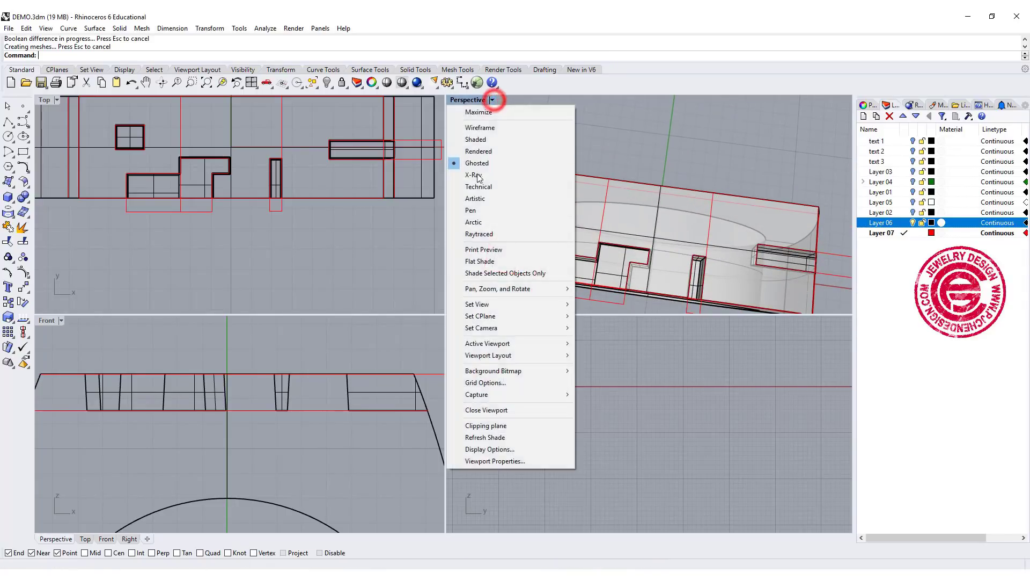
{"action": "left_click", "coordinate": [479, 151]}
{"action": "right_click_drag", "start_coordinate": [481, 157], "coordinate": [560, 212]}
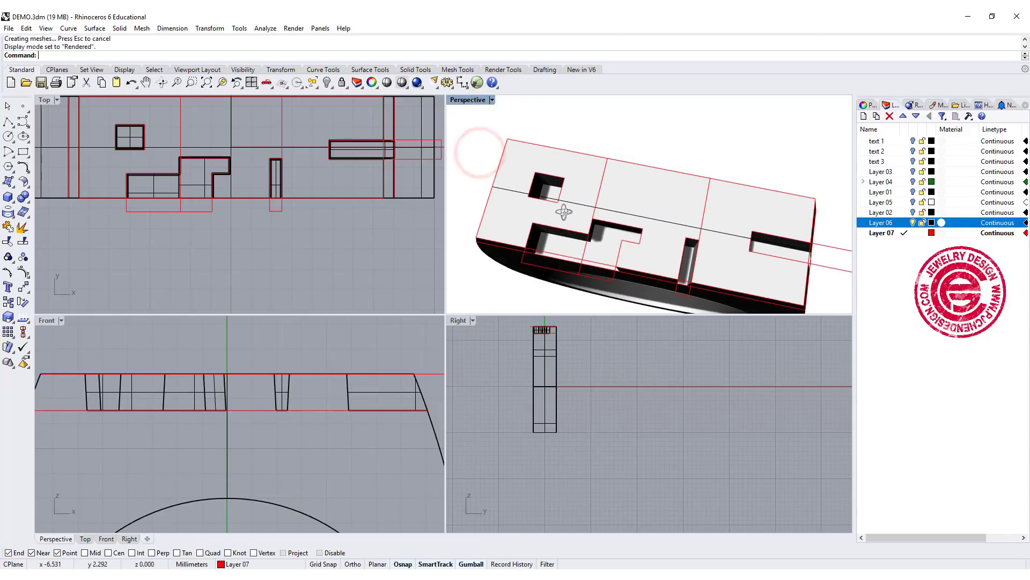
{"action": "left_click", "coordinate": [492, 100]}
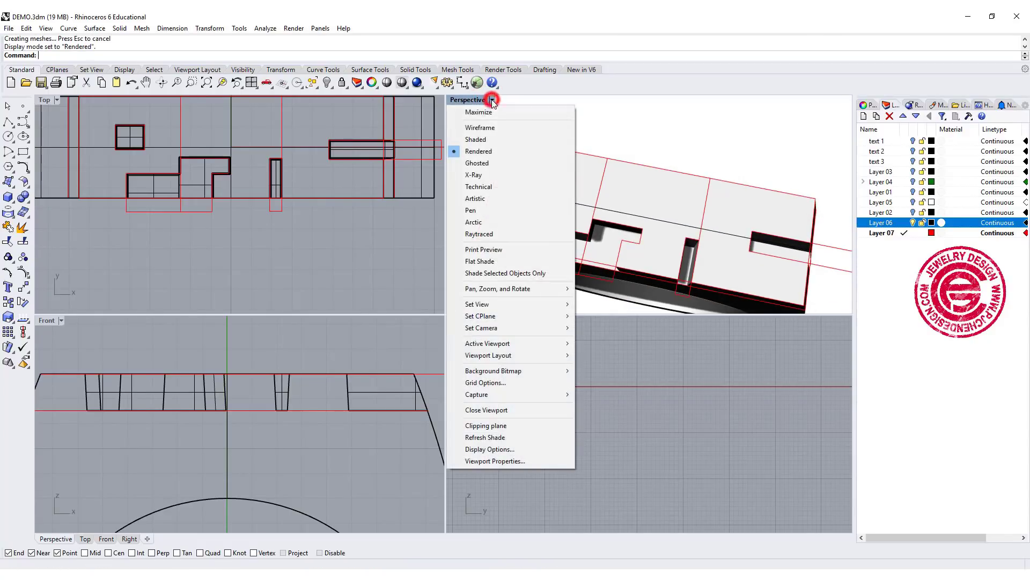
Set Perspective back to Ghosted and draw a rectangle across the ring's top in Top view
{"action": "left_click", "coordinate": [477, 163]}
{"action": "right_click_drag", "start_coordinate": [197, 160], "coordinate": [187, 215]}
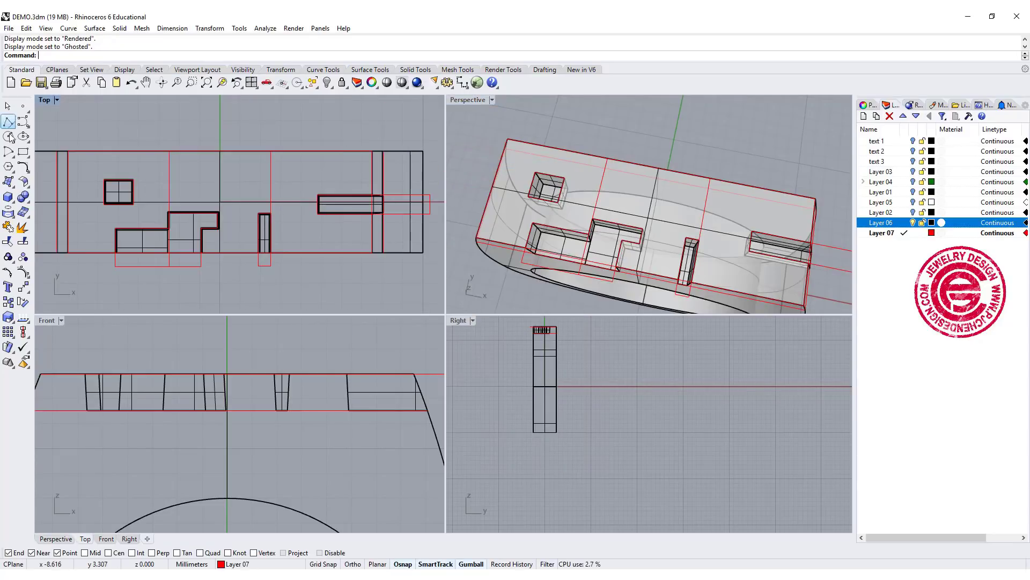
{"action": "left_click", "coordinate": [23, 153]}
{"action": "scroll", "coordinate": [187, 161], "scroll_direction": "up", "scroll_amount": 3}
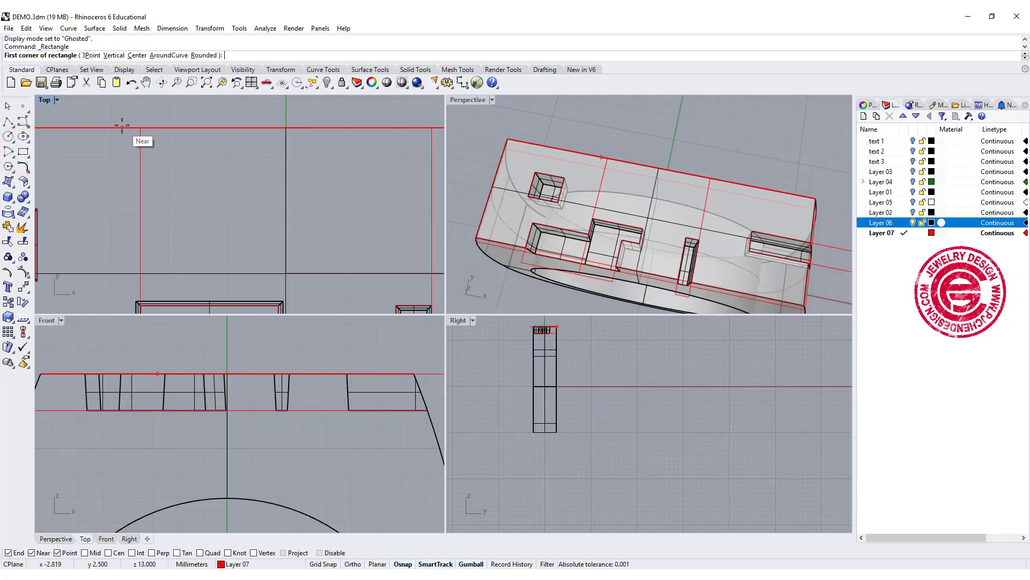
{"action": "left_click", "coordinate": [123, 126]}
{"action": "right_click_drag", "start_coordinate": [153, 275], "coordinate": [204, 158]}
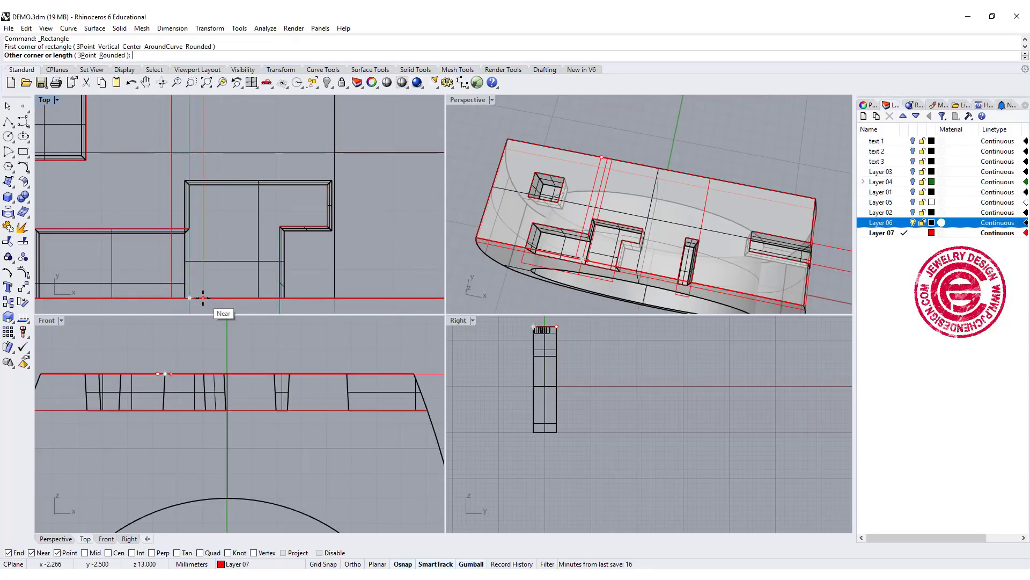
{"action": "left_click", "coordinate": [205, 297]}
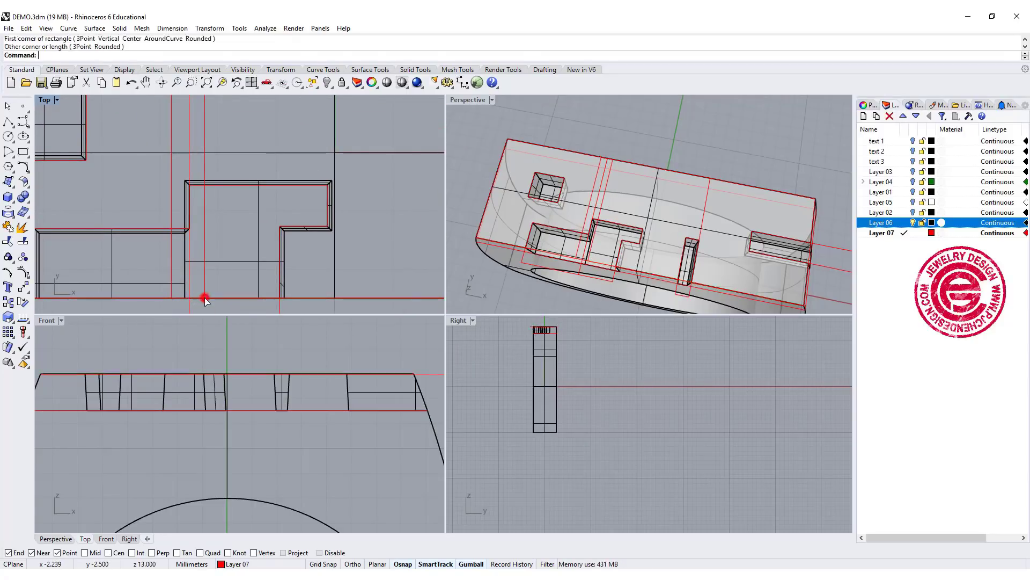
{"action": "right_click_drag", "start_coordinate": [204, 145], "coordinate": [187, 196]}
Stretch the new rectangle symmetrically lengthwise in Y with the gumball scale handle
{"action": "left_click", "coordinate": [188, 196]}
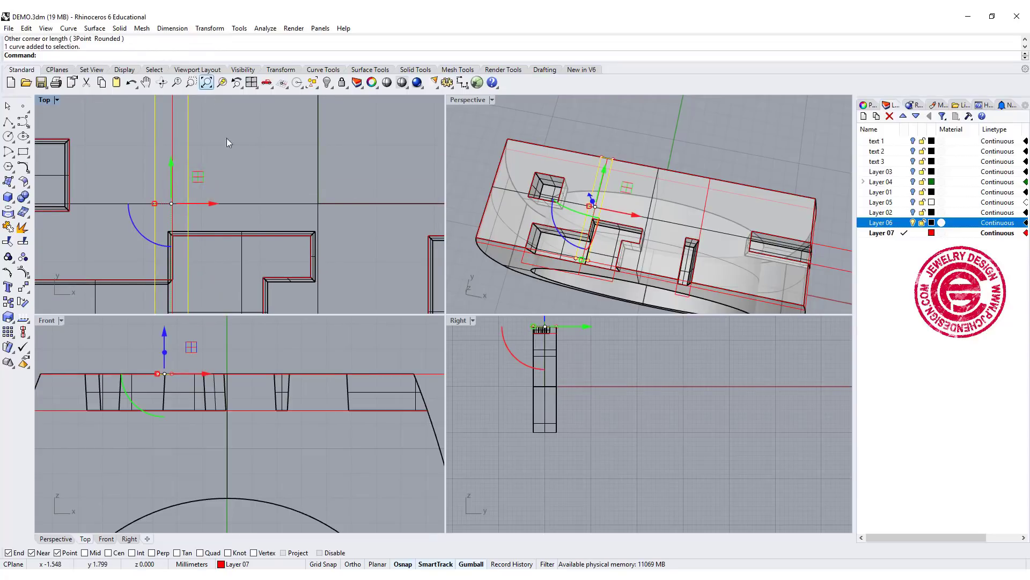
{"action": "scroll", "coordinate": [225, 206], "scroll_direction": "down", "scroll_amount": 5}
{"action": "right_click_drag", "start_coordinate": [212, 282], "coordinate": [224, 244]}
{"action": "left_click_drag", "start_coordinate": [217, 234], "coordinate": [217, 244]}
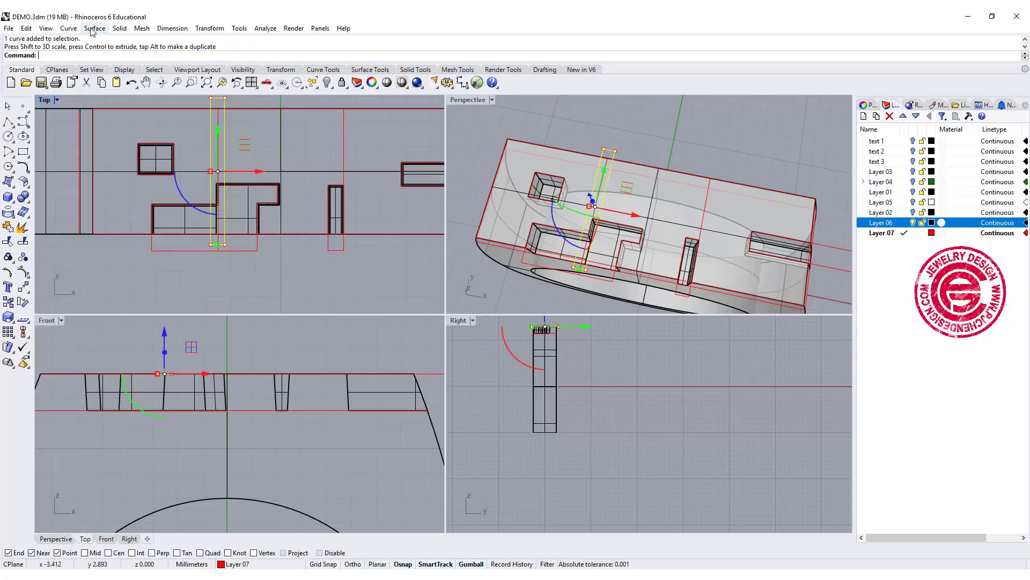
Extrude the new rectangle as a tapered bar into the ring's top
{"action": "left_click", "coordinate": [119, 29]}
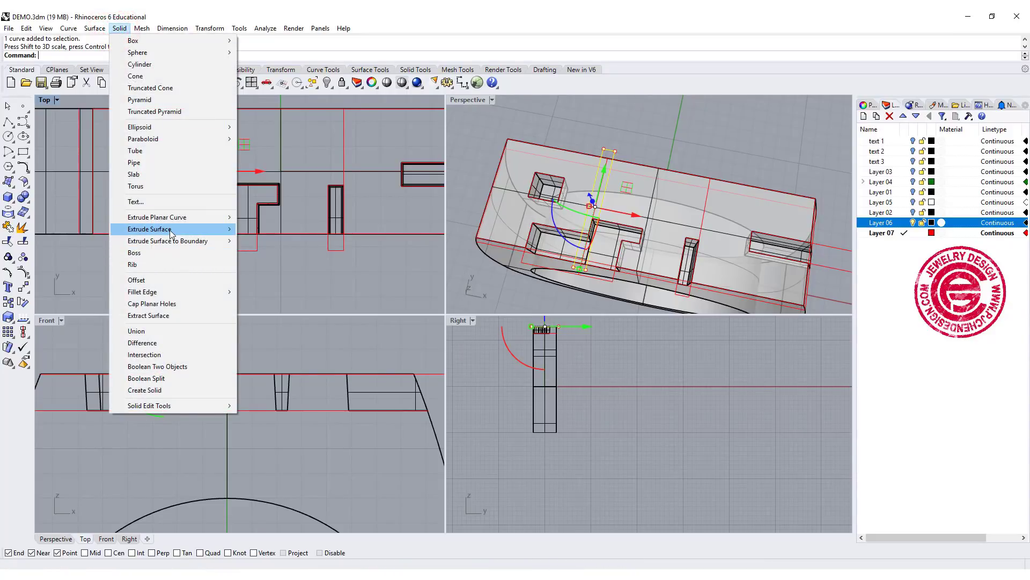
{"action": "mouse_move", "coordinate": [171, 230]}
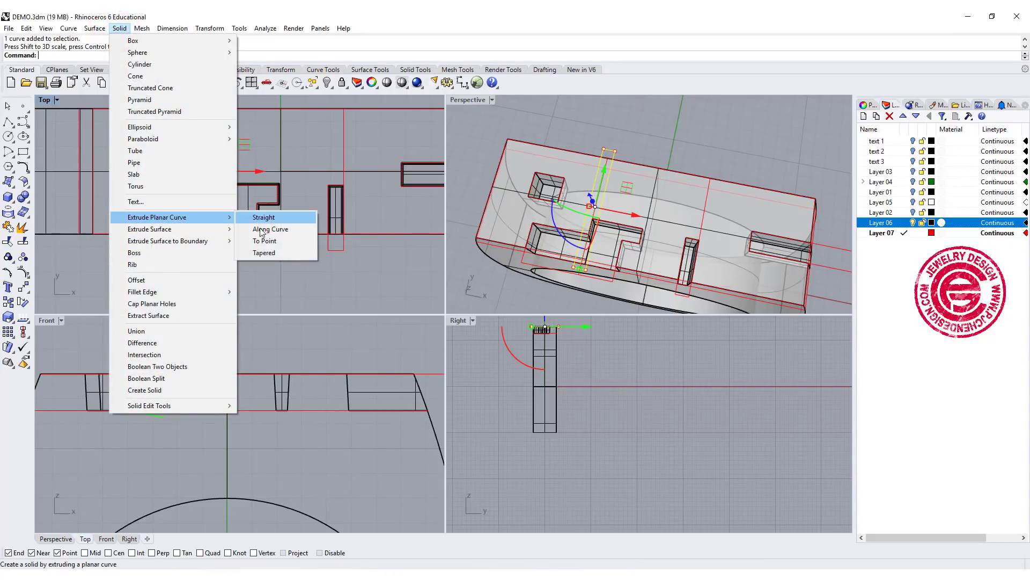
{"action": "left_click", "coordinate": [262, 253]}
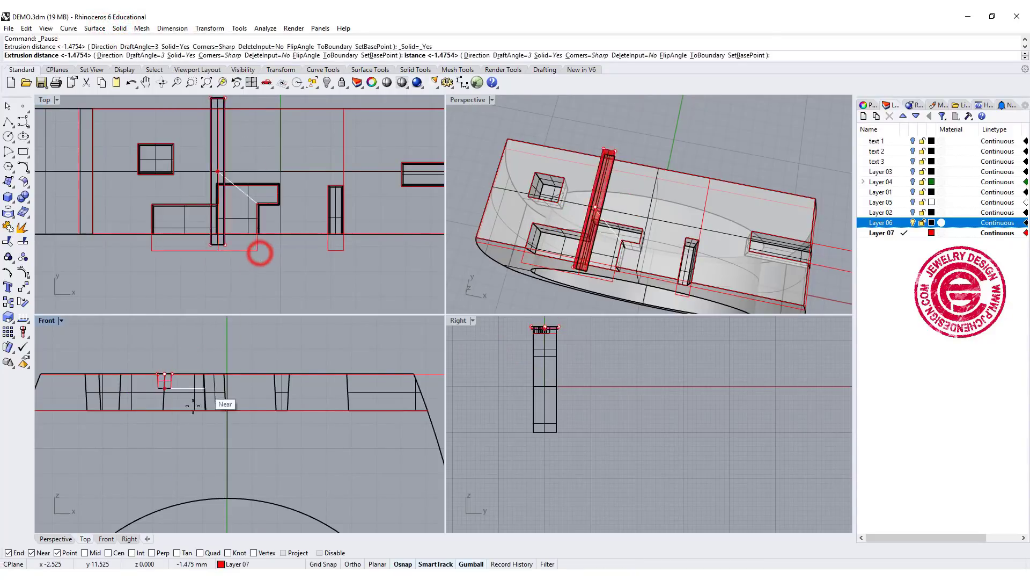
{"action": "left_click", "coordinate": [157, 404]}
{"action": "key", "text": "ctrl+z"}
{"action": "scroll", "coordinate": [197, 143], "scroll_direction": "down", "scroll_amount": 1}
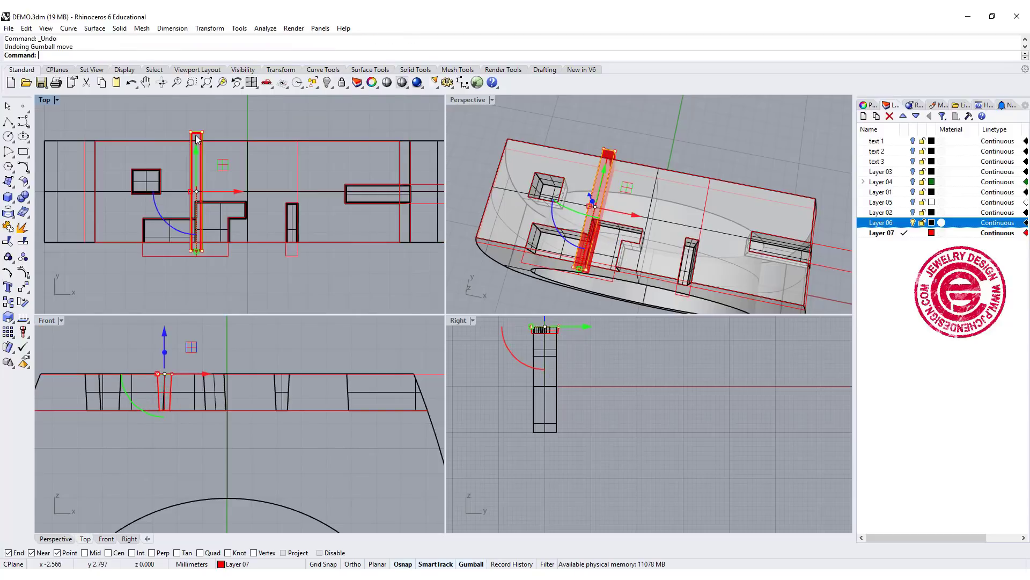
Copy the tapered bar over beside the vertical stroke pocket
{"action": "left_click", "coordinate": [196, 141]}
{"action": "left_click_drag", "start_coordinate": [236, 191], "coordinate": [339, 217]}
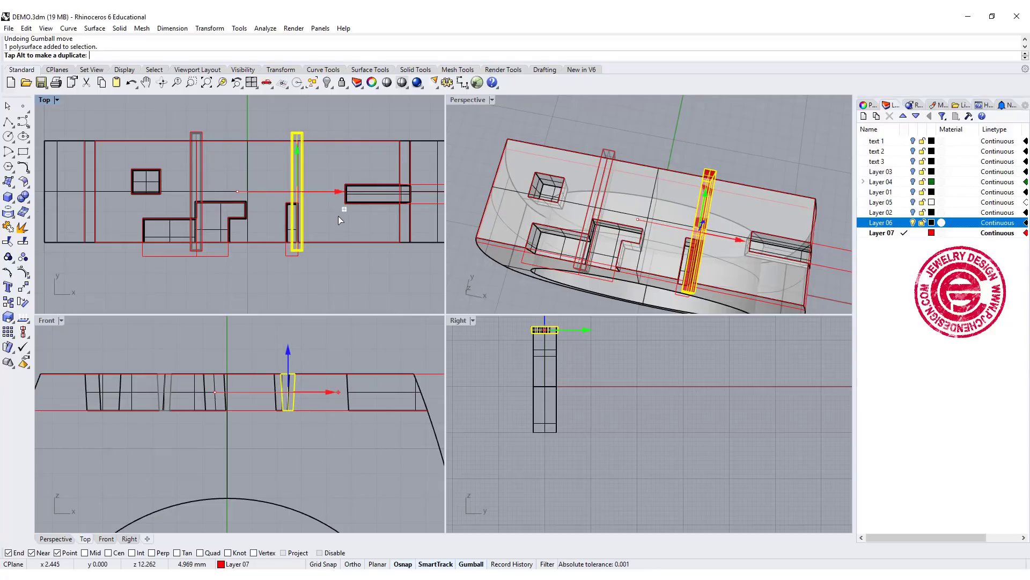
{"action": "left_click_drag", "start_coordinate": [338, 216], "coordinate": [338, 216]}
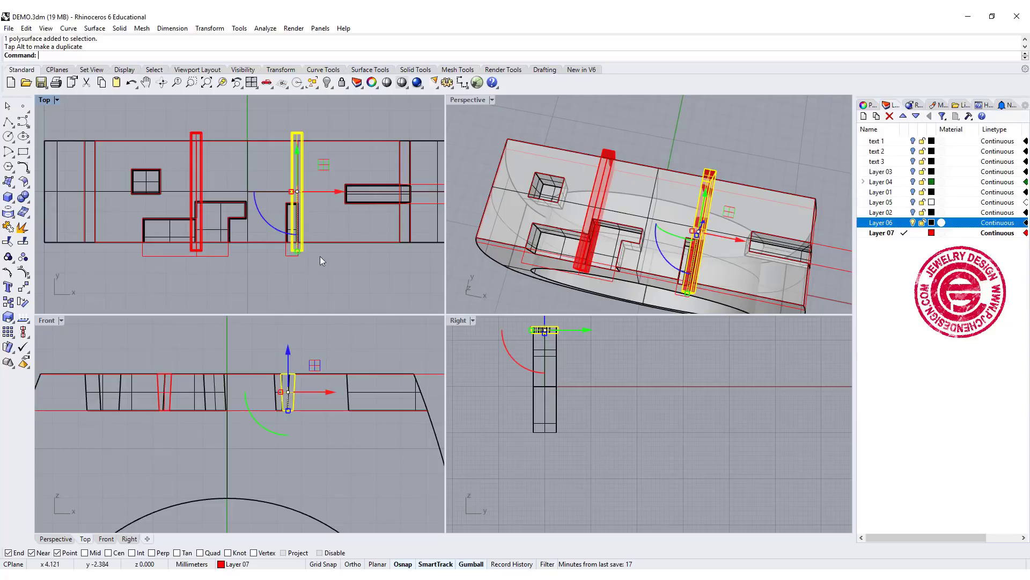
{"action": "left_click", "coordinate": [682, 144]}
{"action": "right_click_drag", "start_coordinate": [655, 231], "coordinate": [639, 198]}
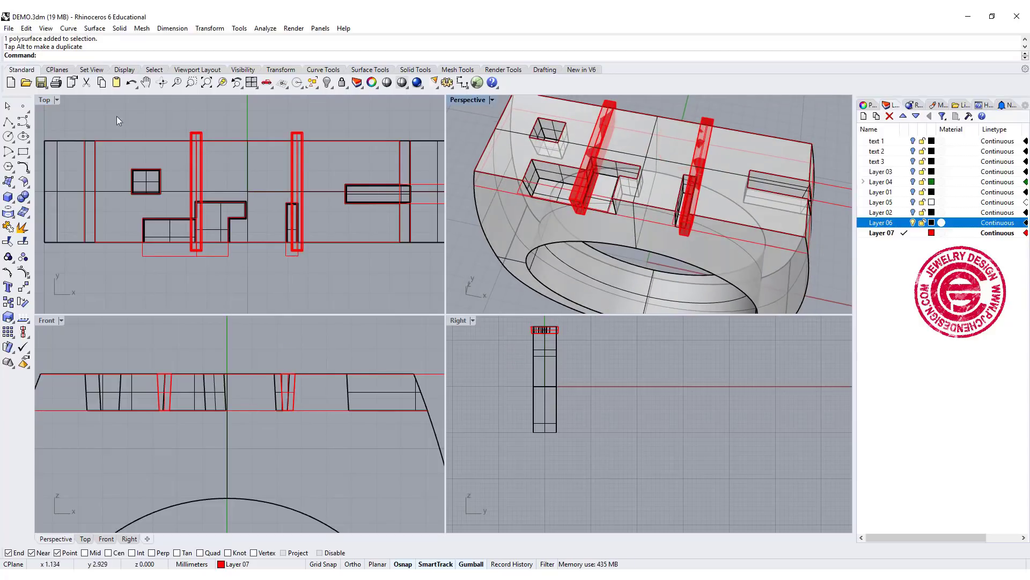
Boolean-subtract both red bars from the ring to cut two narrow slots
{"action": "left_click", "coordinate": [24, 198]}
{"action": "left_click", "coordinate": [54, 202]}
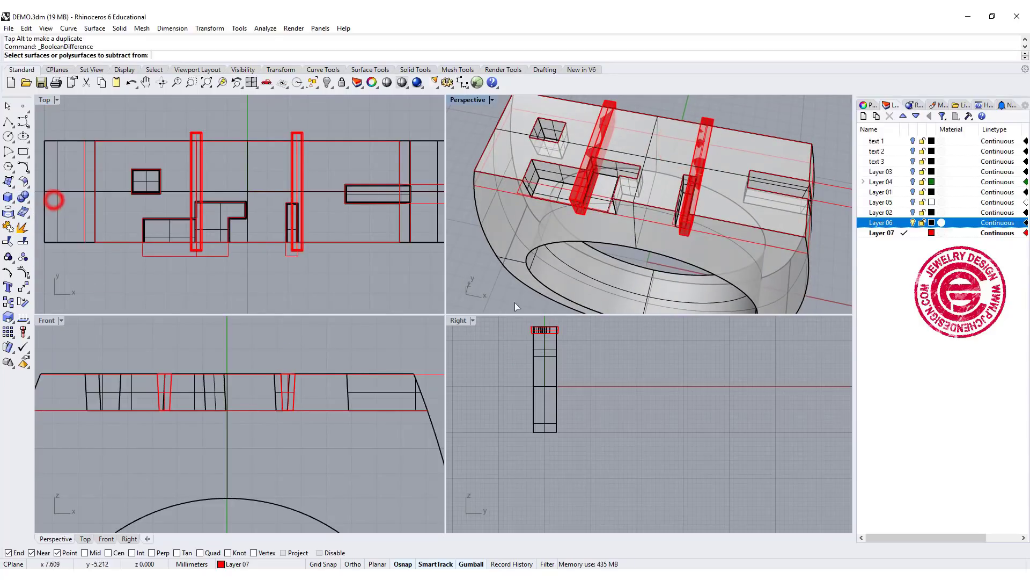
{"action": "left_click", "coordinate": [524, 215]}
{"action": "key", "text": "Return"}
{"action": "left_click", "coordinate": [573, 216]}
{"action": "left_click", "coordinate": [680, 235]}
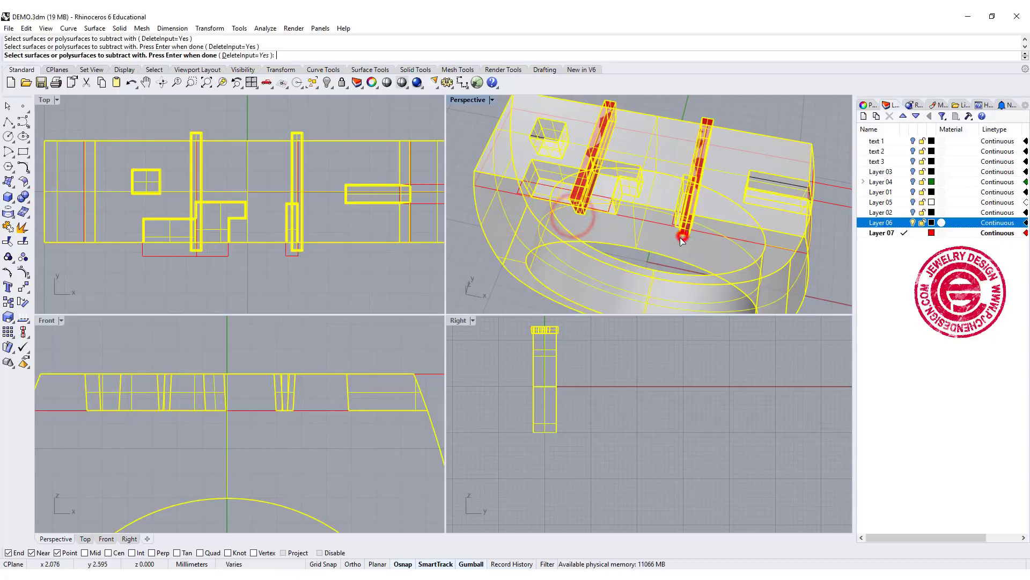
{"action": "key", "text": "Return"}
{"action": "right_click_drag", "start_coordinate": [650, 217], "coordinate": [677, 234]}
Maximize the Perspective view and inspect the ring in Rendered display
{"action": "double_click", "coordinate": [468, 100]}
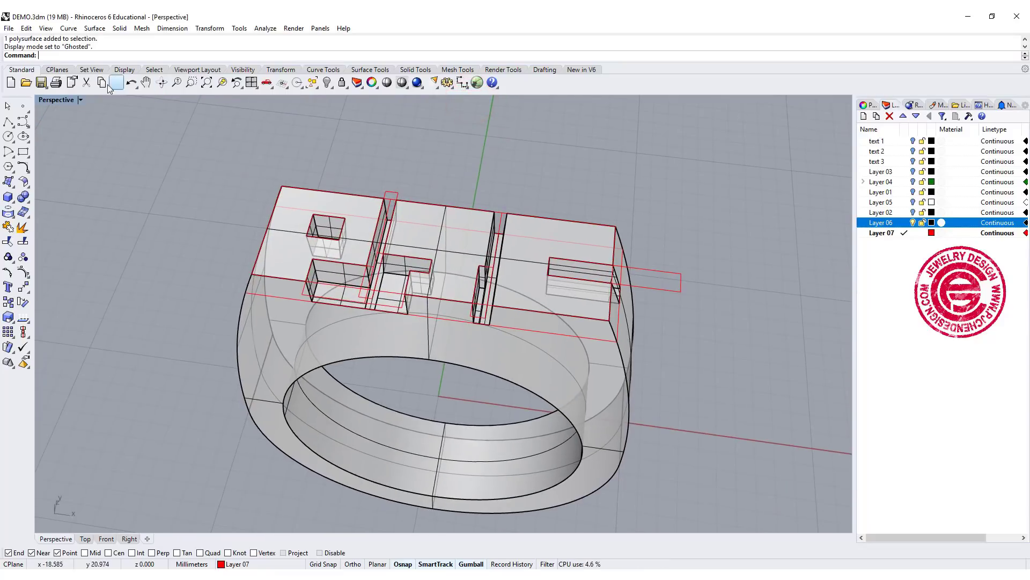
{"action": "left_click", "coordinate": [82, 100]}
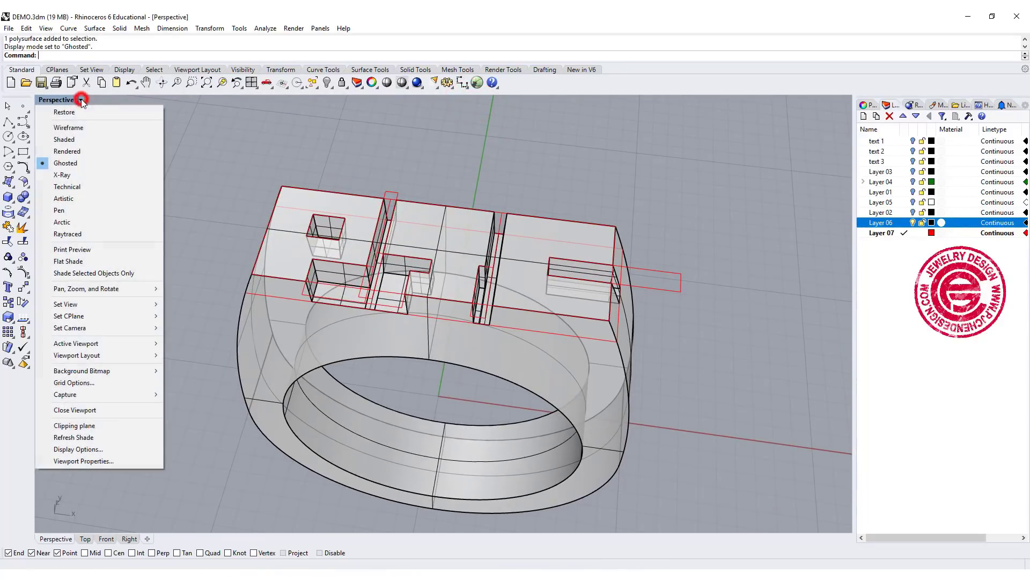
{"action": "left_click", "coordinate": [85, 153]}
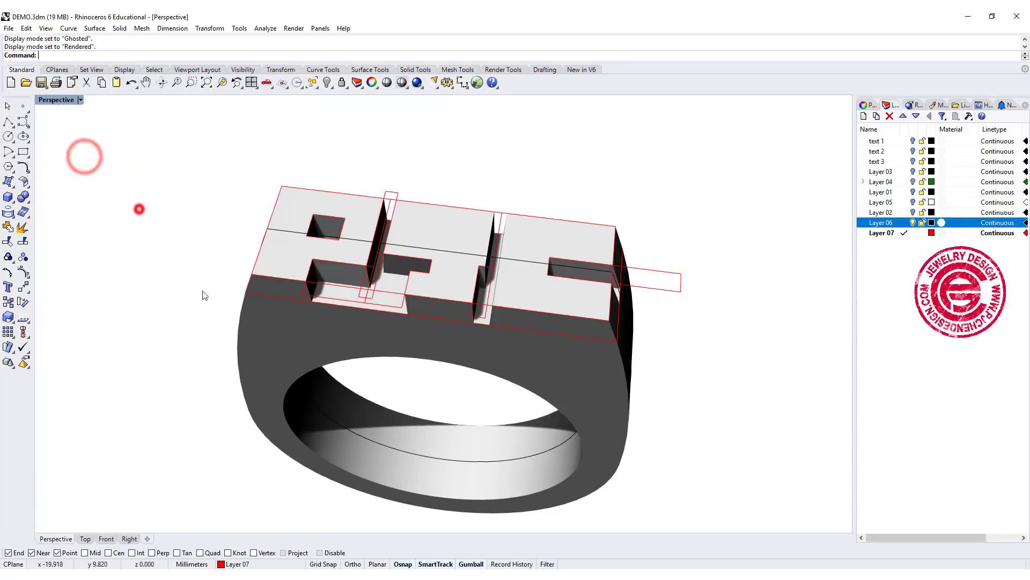
{"action": "right_click_drag", "start_coordinate": [140, 209], "coordinate": [403, 366]}
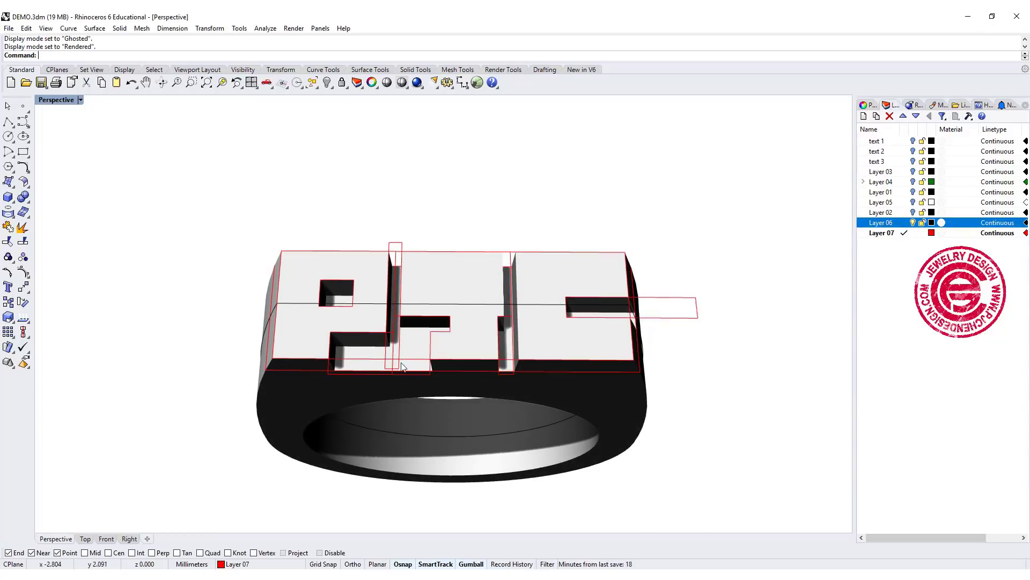
{"action": "left_click", "coordinate": [248, 205]}
Return to Ghosted display and restore the four-view layout zoomed to extents
{"action": "left_click", "coordinate": [81, 100]}
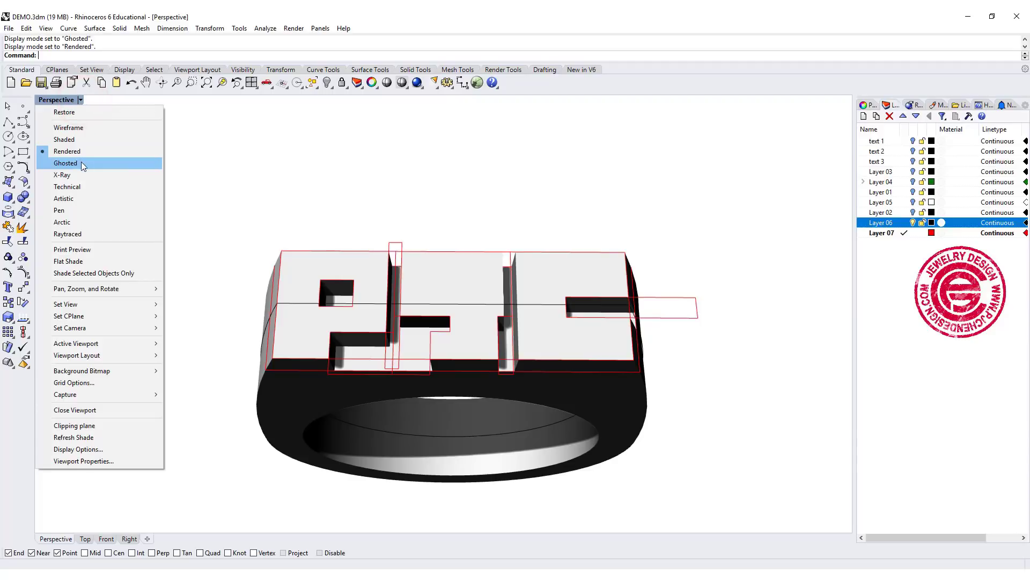
{"action": "left_click", "coordinate": [83, 164]}
{"action": "right_click_drag", "start_coordinate": [191, 304], "coordinate": [210, 227]}
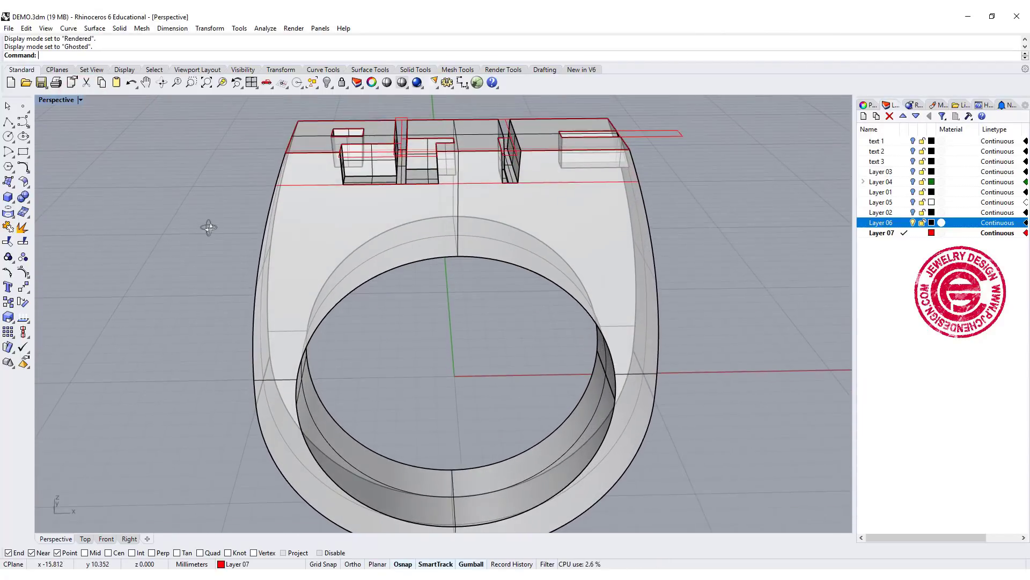
{"action": "right_click_drag", "start_coordinate": [260, 200], "coordinate": [223, 261]}
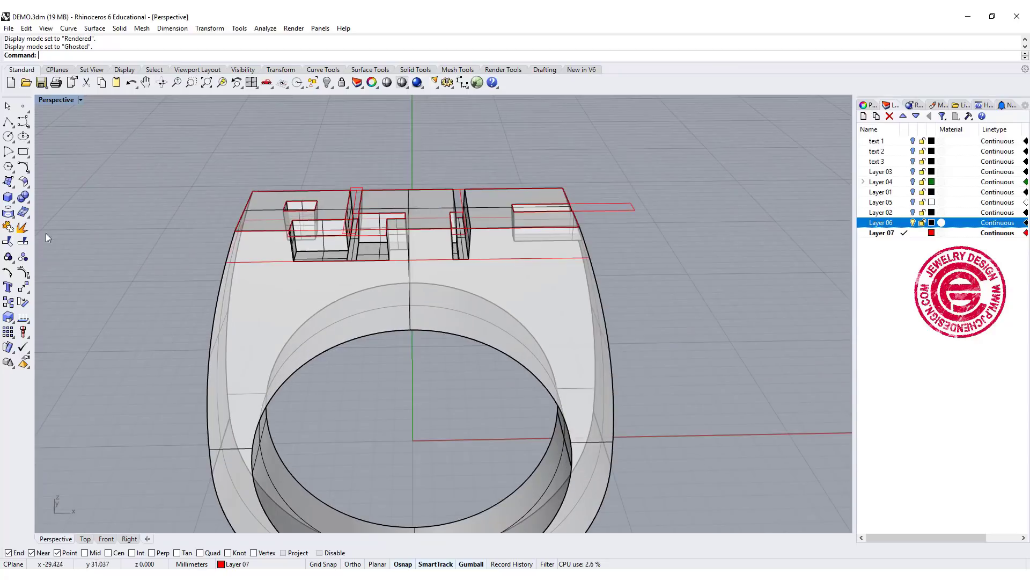
{"action": "key", "text": "ctrl+shift+e"}
{"action": "right_click_drag", "start_coordinate": [306, 356], "coordinate": [185, 359]}
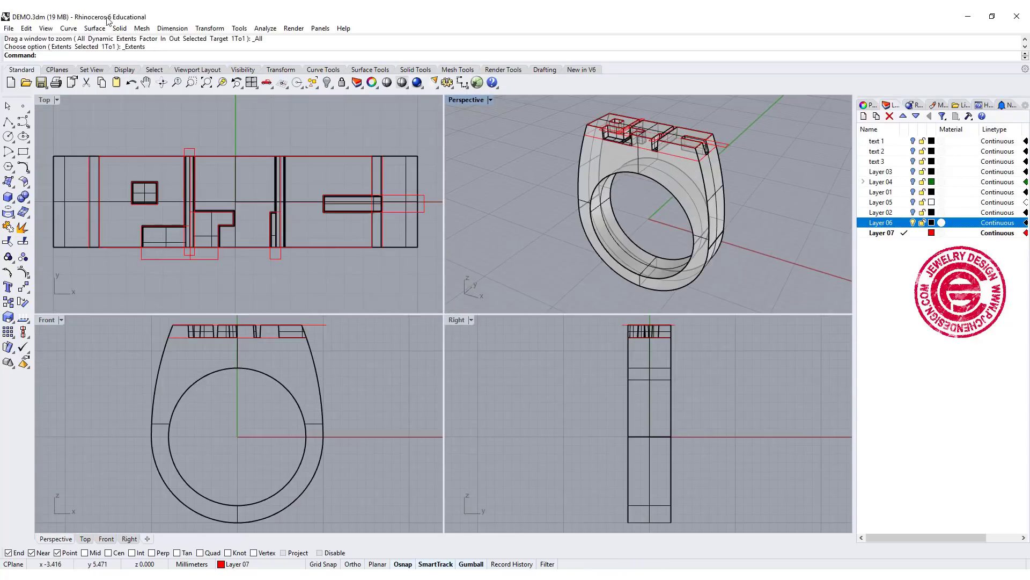
Start a 0.2 edge chamfer and window-select the ring's top edges in Front view
{"action": "left_click", "coordinate": [28, 201]}
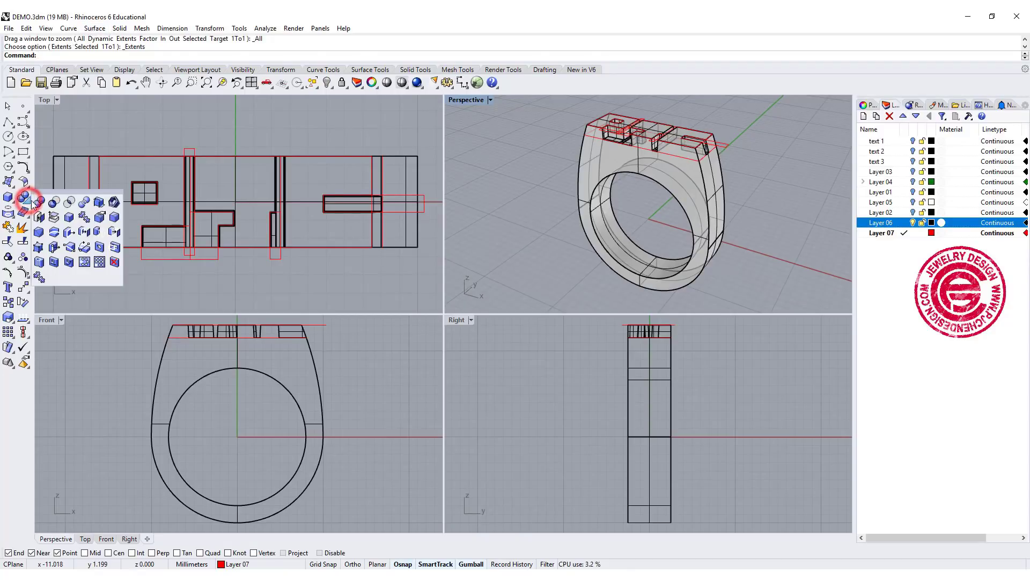
{"action": "left_click", "coordinate": [39, 232]}
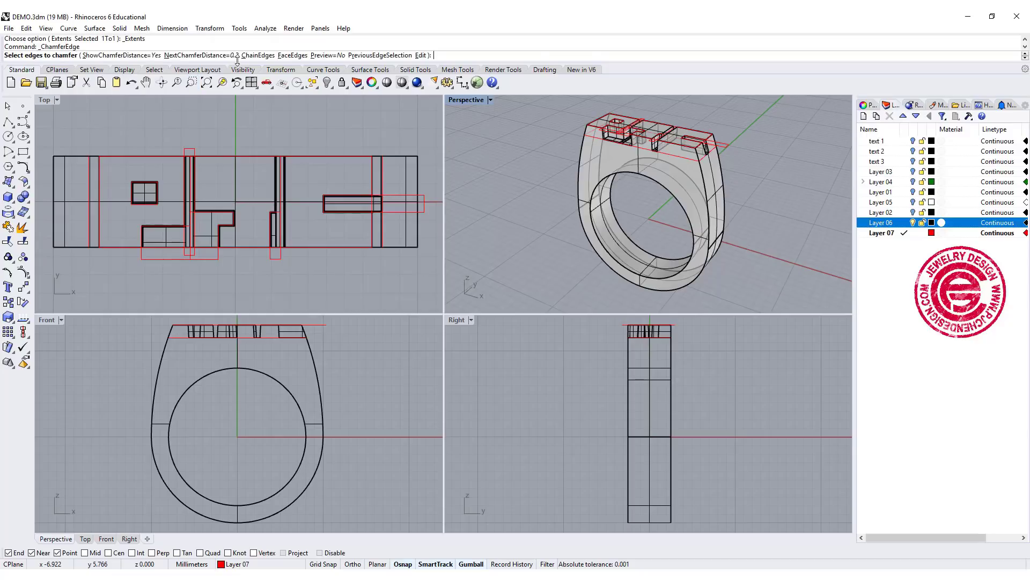
{"action": "right_click_drag", "start_coordinate": [179, 359], "coordinate": [139, 377]}
{"action": "left_click_drag", "start_coordinate": [285, 360], "coordinate": [326, 355]}
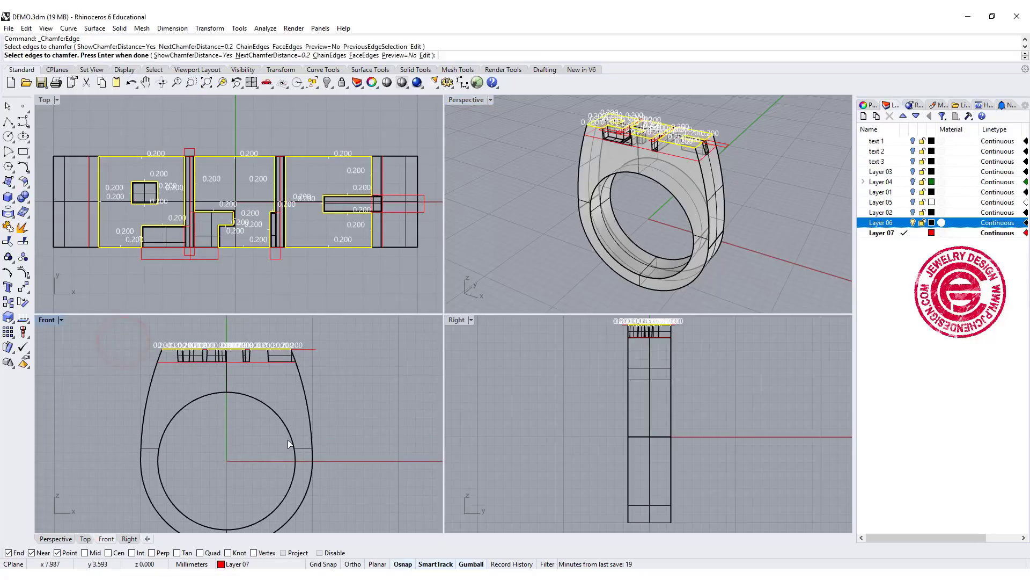
Add the ring's outer side edges and apply the 0.2 chamfer
{"action": "left_click", "coordinate": [708, 195]}
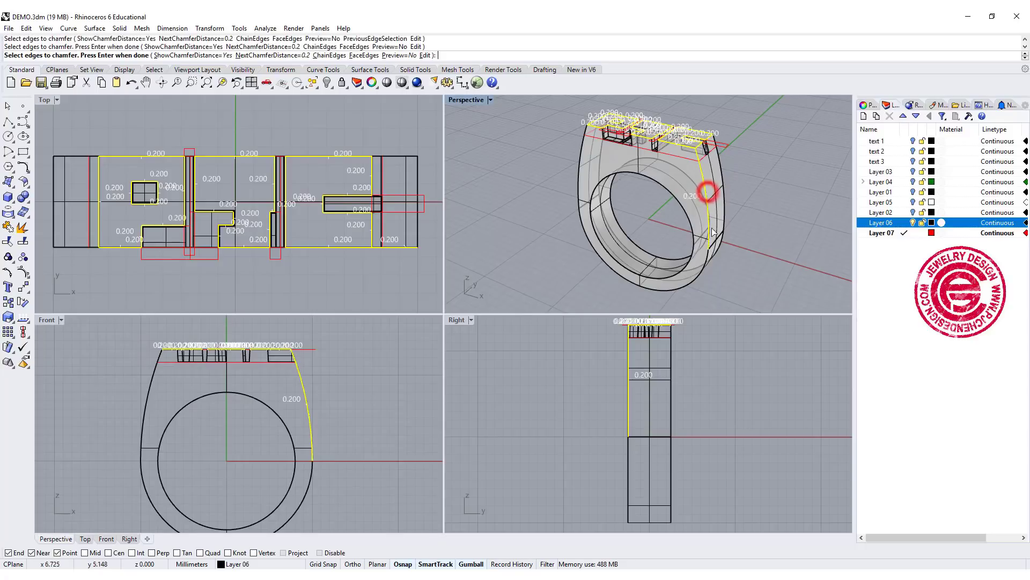
{"action": "left_click", "coordinate": [706, 265]}
{"action": "left_click", "coordinate": [581, 175]}
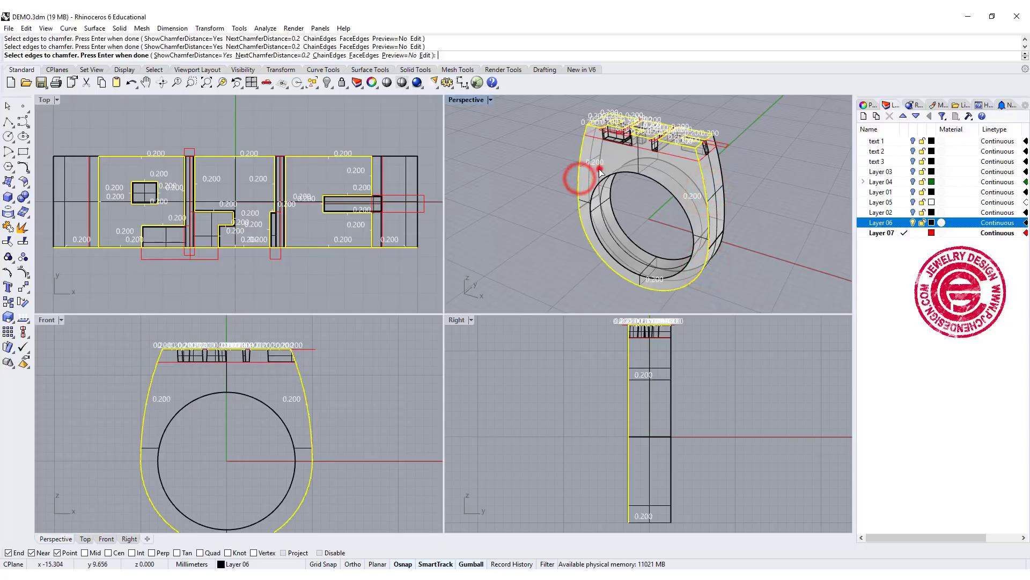
{"action": "left_click", "coordinate": [600, 164]}
{"action": "right_click_drag", "start_coordinate": [782, 227], "coordinate": [737, 245]}
{"action": "left_click", "coordinate": [704, 259]}
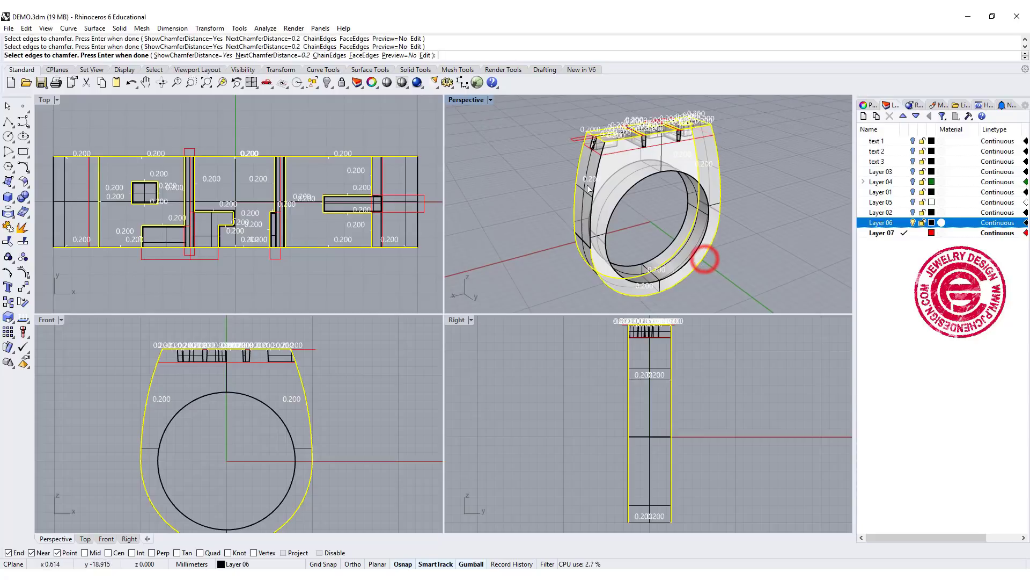
{"action": "left_click", "coordinate": [592, 186]}
{"action": "right_click", "coordinate": [520, 191]}
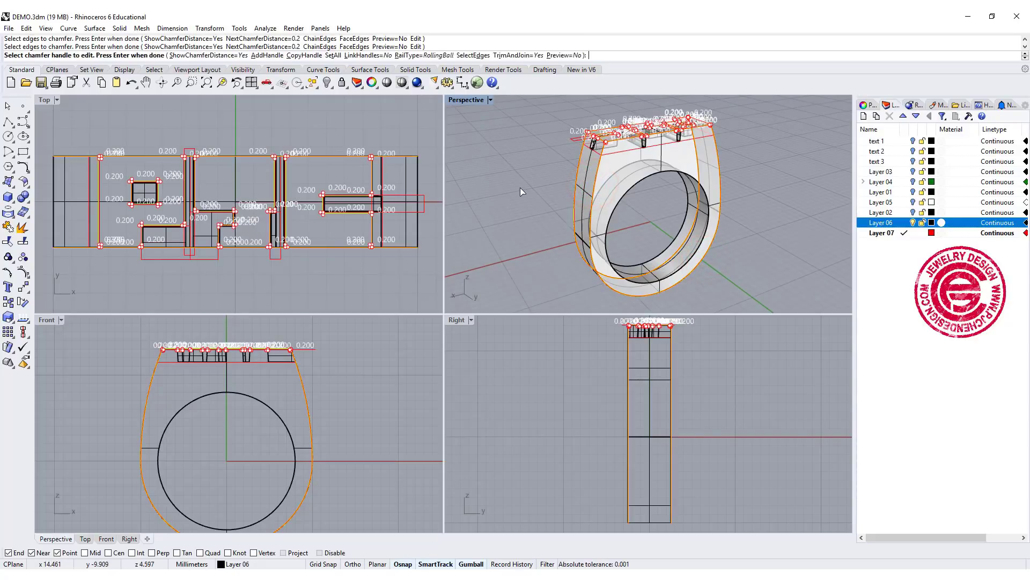
{"action": "right_click", "coordinate": [520, 187]}
{"action": "right_click_drag", "start_coordinate": [520, 188], "coordinate": [339, 352]}
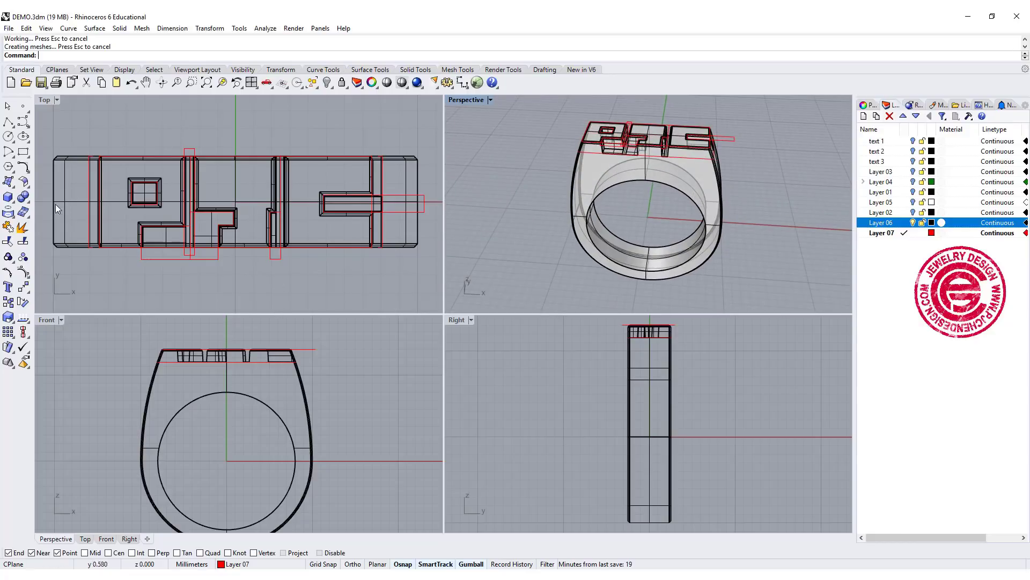
Fillet both inner finger-hole edges of the band with a 0.8 radius
{"action": "left_click", "coordinate": [23, 199]}
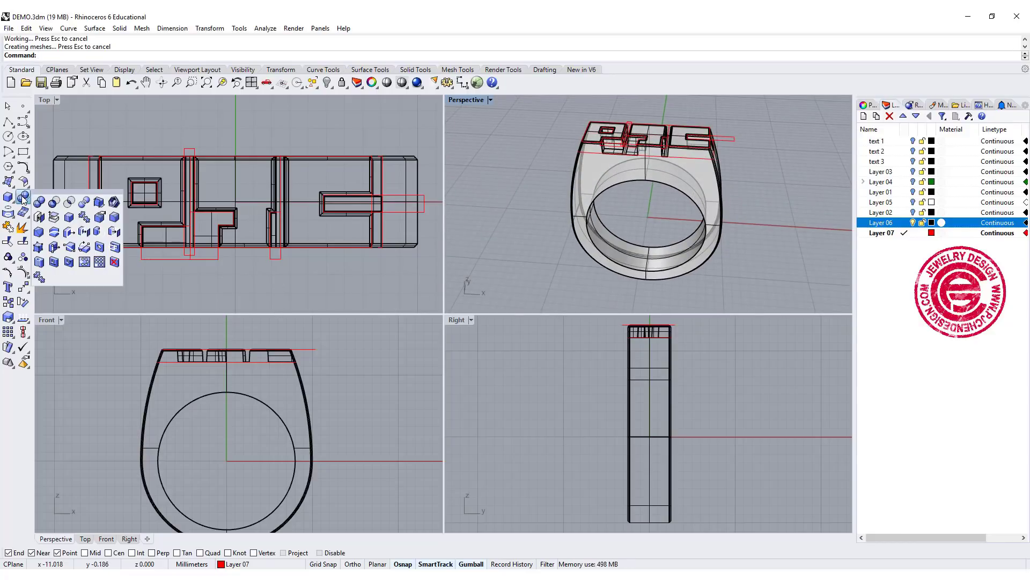
{"action": "left_click", "coordinate": [114, 218]}
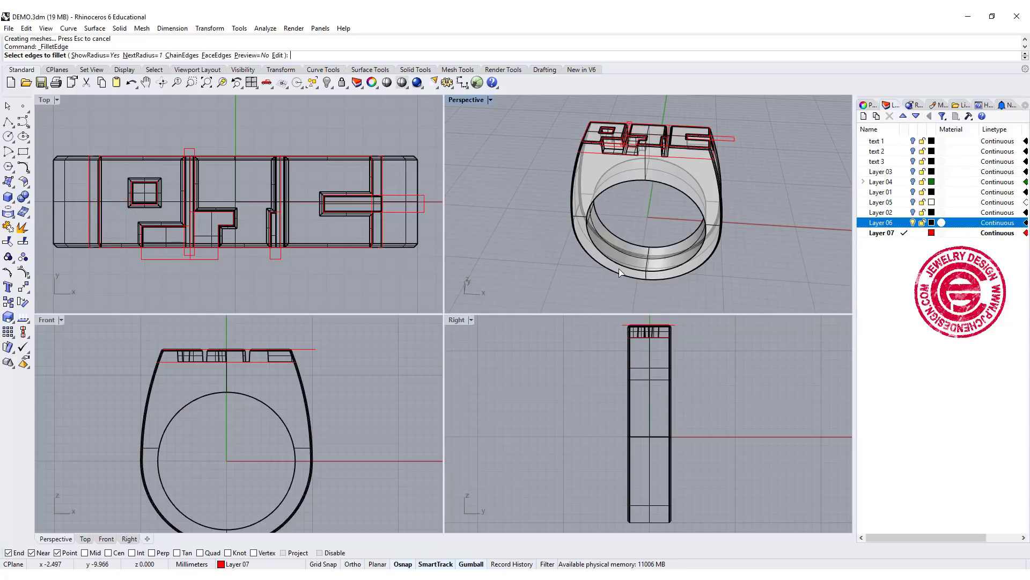
{"action": "type", "text": "0.8"}
{"action": "key", "text": "Return"}
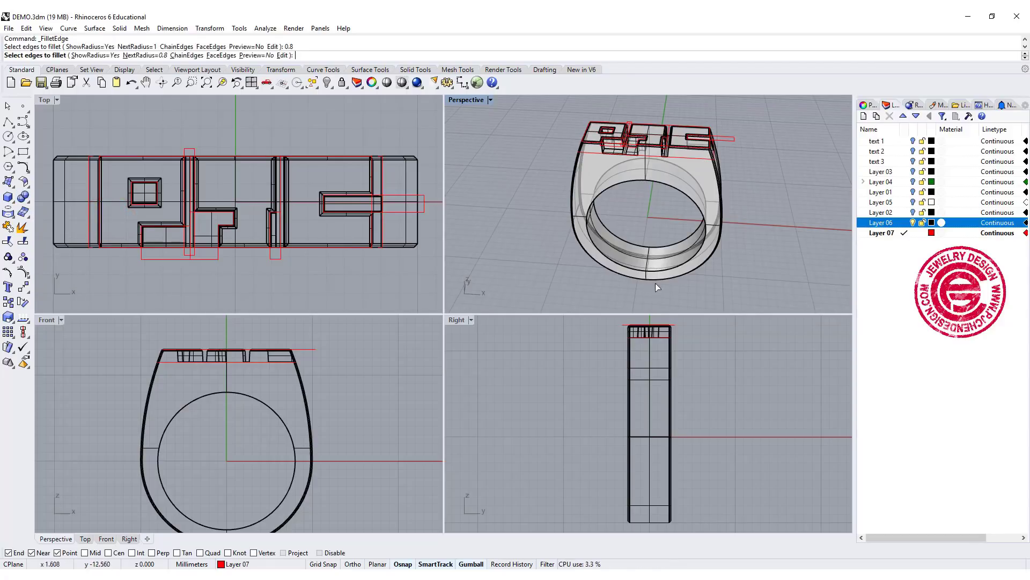
{"action": "left_click", "coordinate": [667, 268]}
{"action": "left_click", "coordinate": [668, 243]}
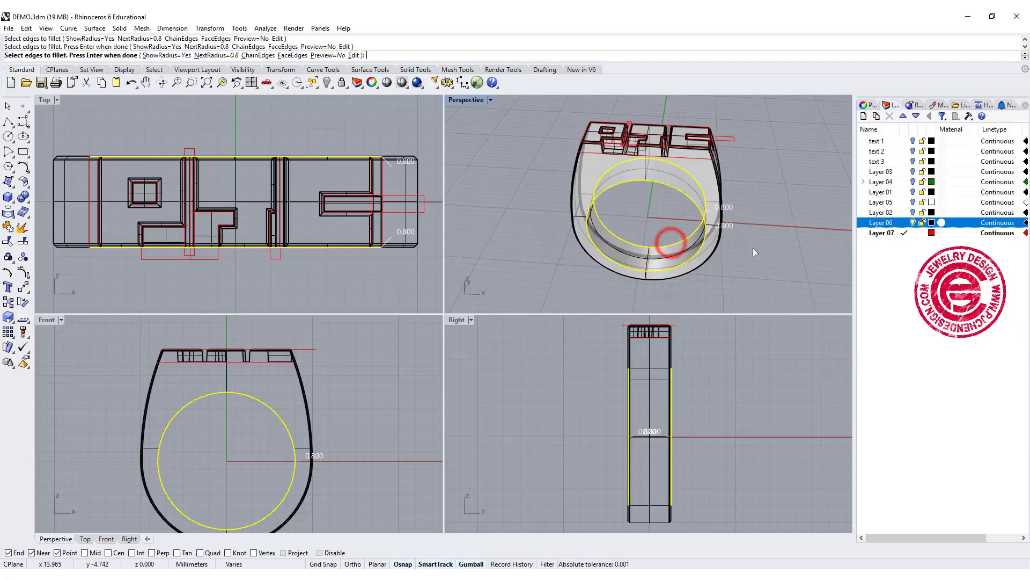
{"action": "key", "text": "Return"}
{"action": "key", "text": "Return"}
Maximize the Perspective view and orbit to review the finished lettered ring
{"action": "right_click_drag", "start_coordinate": [753, 247], "coordinate": [671, 193]}
{"action": "double_click", "coordinate": [469, 100]}
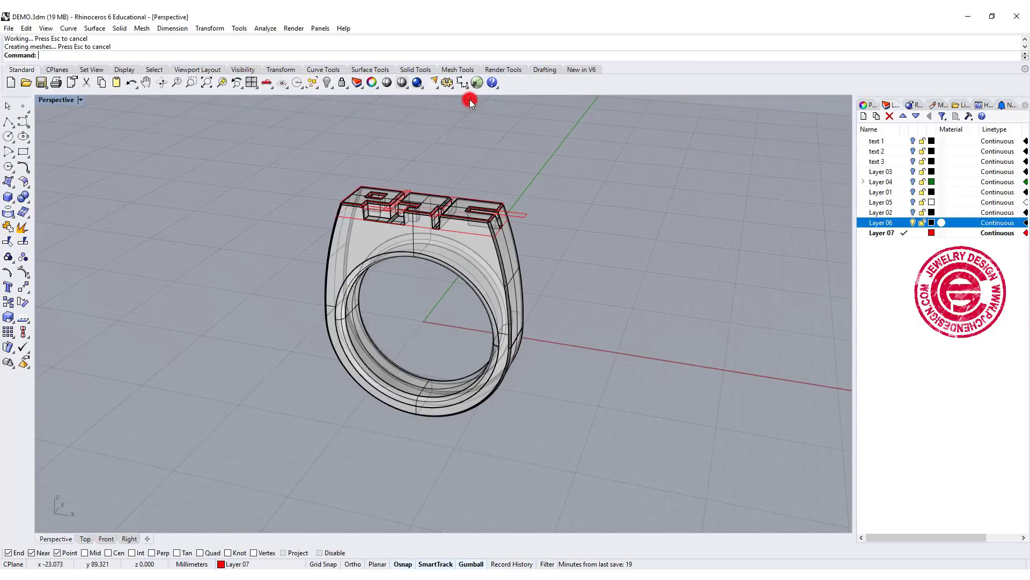
{"action": "right_click_drag", "start_coordinate": [443, 214], "coordinate": [445, 345]}
{"action": "scroll", "coordinate": [374, 317], "scroll_direction": "up", "scroll_amount": 3}
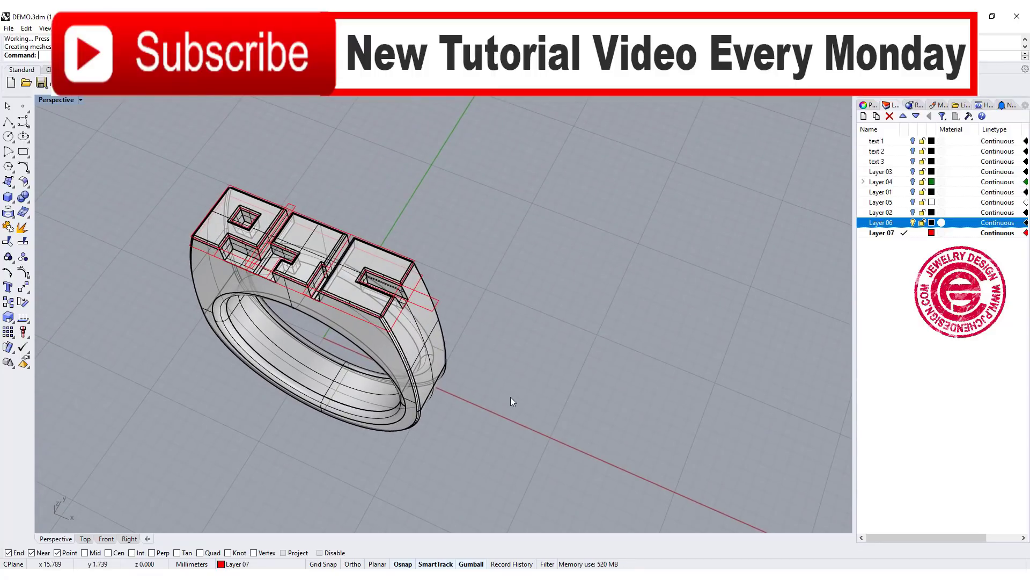
{"action": "right_click_drag", "start_coordinate": [512, 401], "coordinate": [536, 388]}
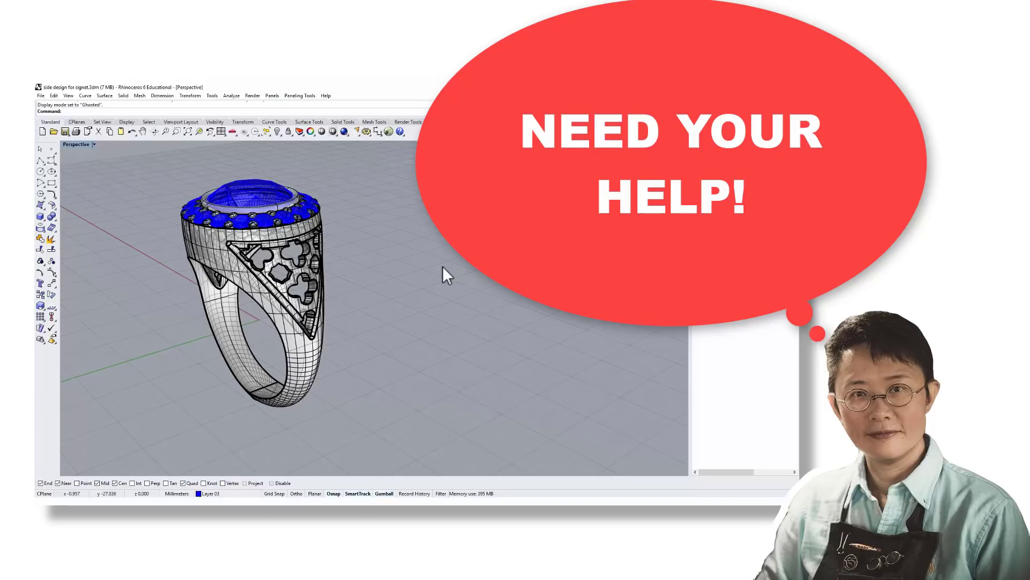
Orbit the side design for signet ring and show it in Rendered display
{"action": "mouse_move", "coordinate": [394, 269]}
{"action": "right_mouse_down"}
{"action": "mouse_move", "coordinate": [387, 322]}
{"action": "mouse_move", "coordinate": [403, 252]}
{"action": "mouse_move", "coordinate": [383, 256]}
{"action": "right_mouse_up"}
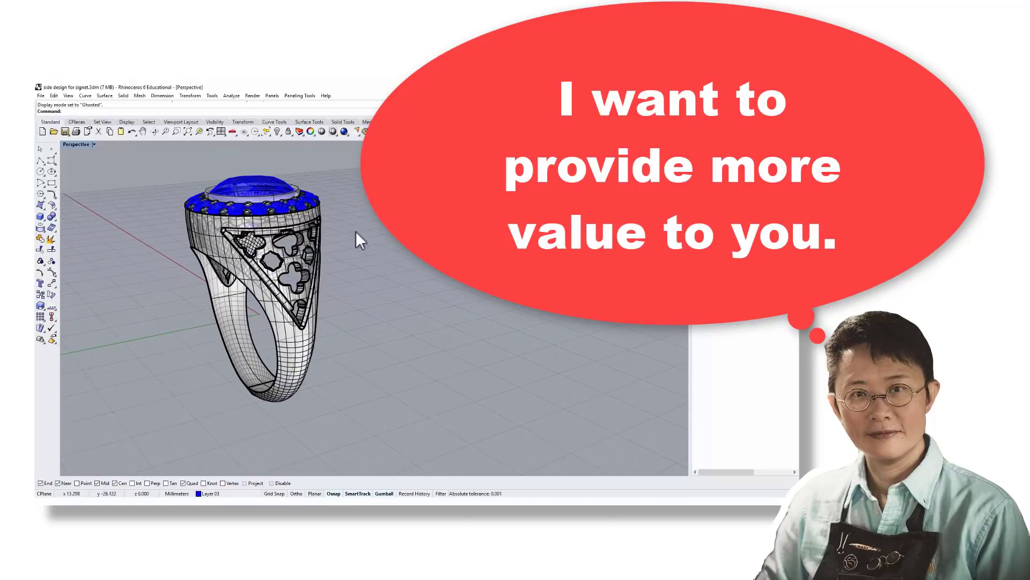
{"action": "left_click", "coordinate": [89, 144]}
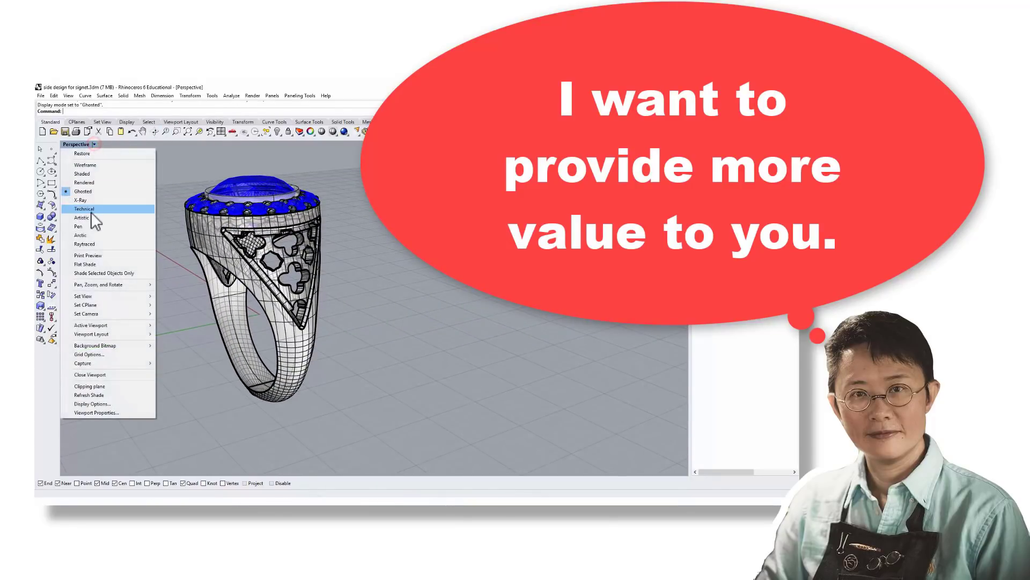
{"action": "left_click", "coordinate": [101, 183]}
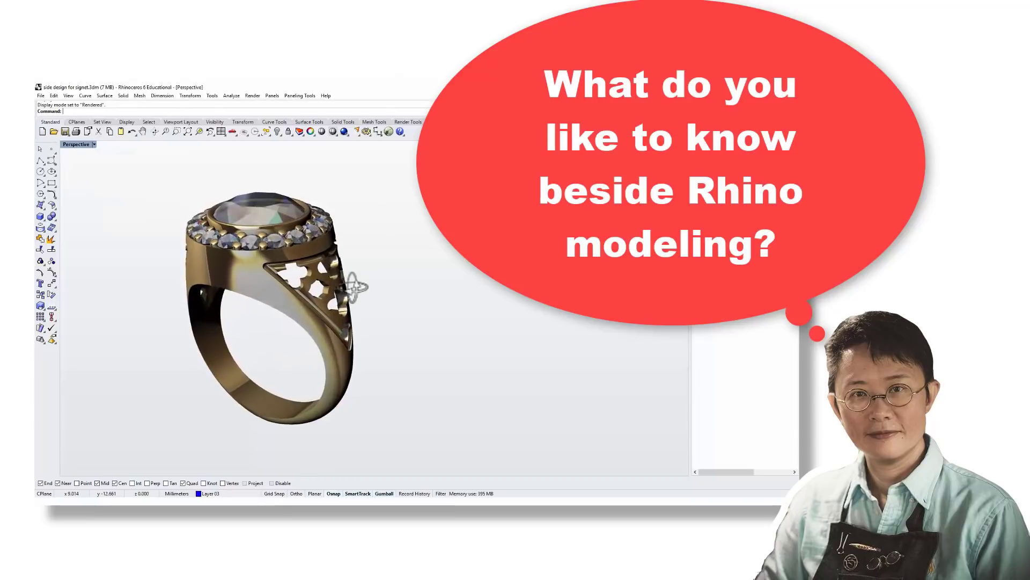